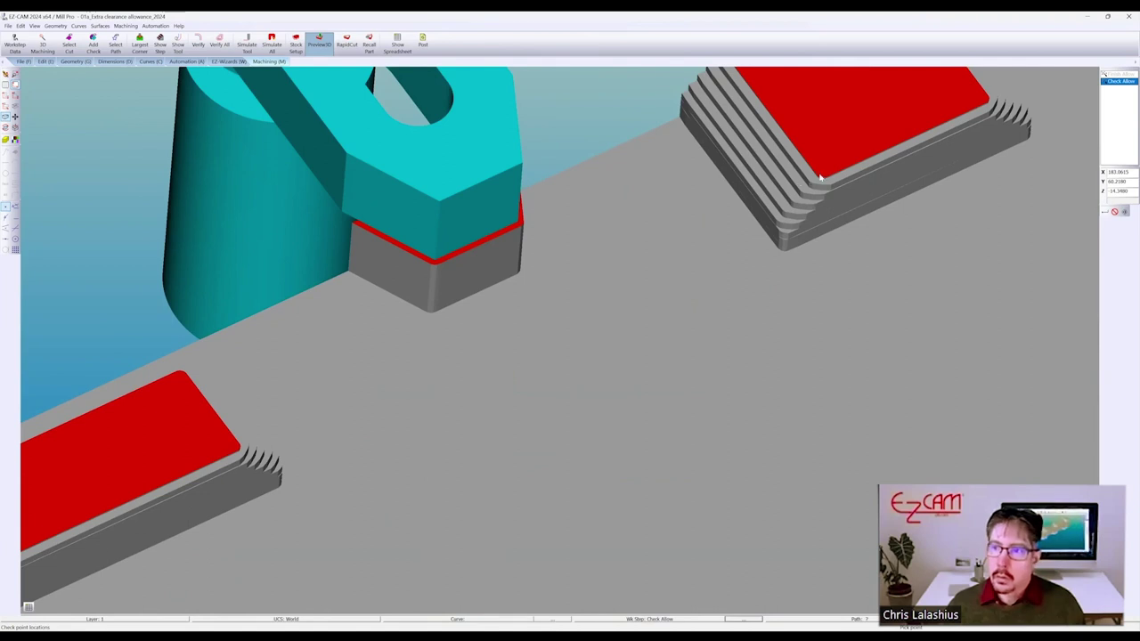
Review the Check Allow work step's machining settings and its 3D cycle data, including the finish allowance for the check surfaces
double_click(1115, 82)
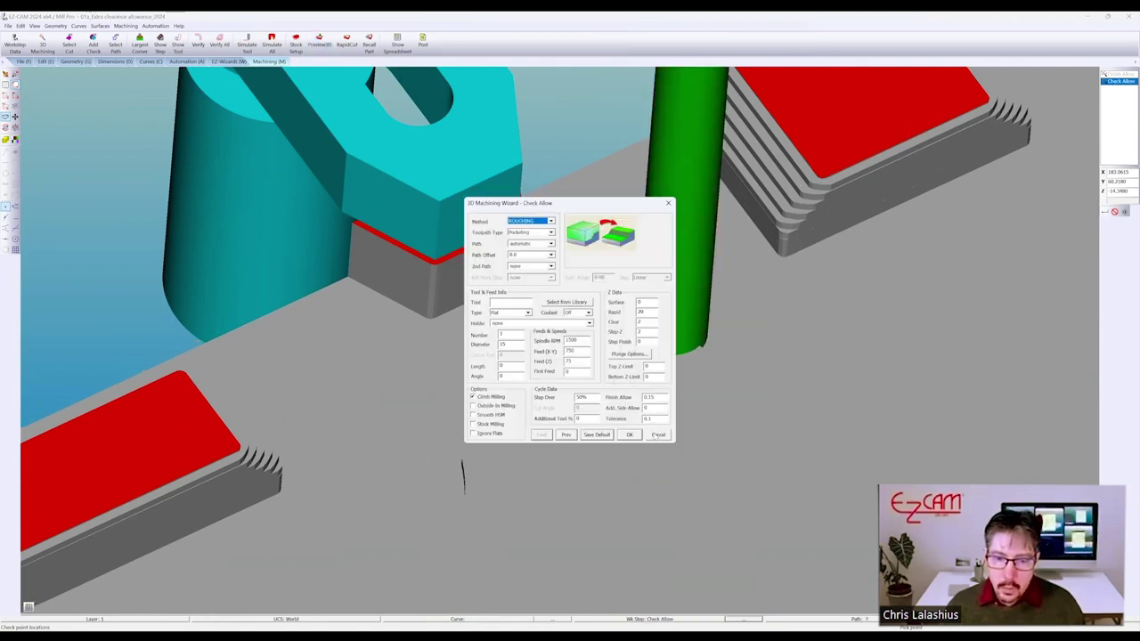
key("Escape")
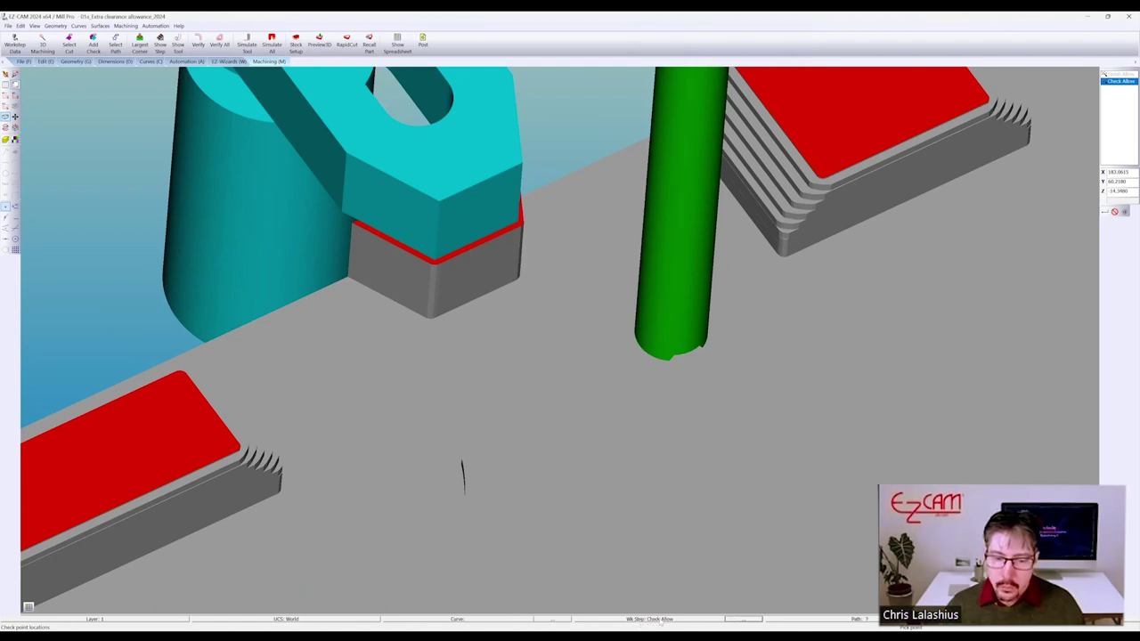
left_click(744, 622)
right_click(695, 492)
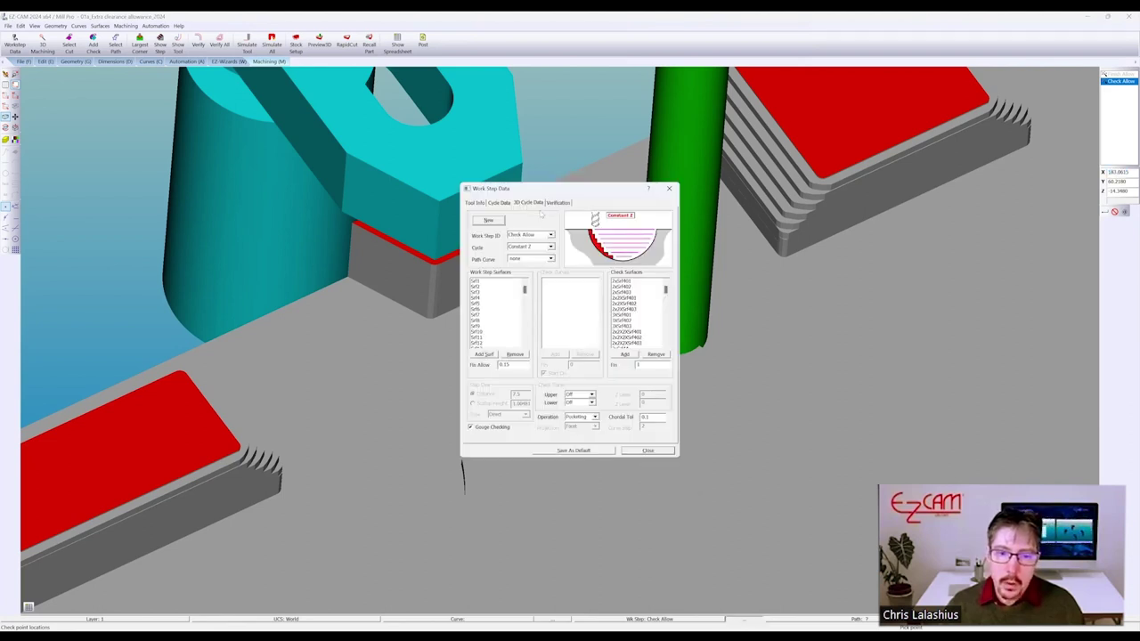
double_click(638, 364)
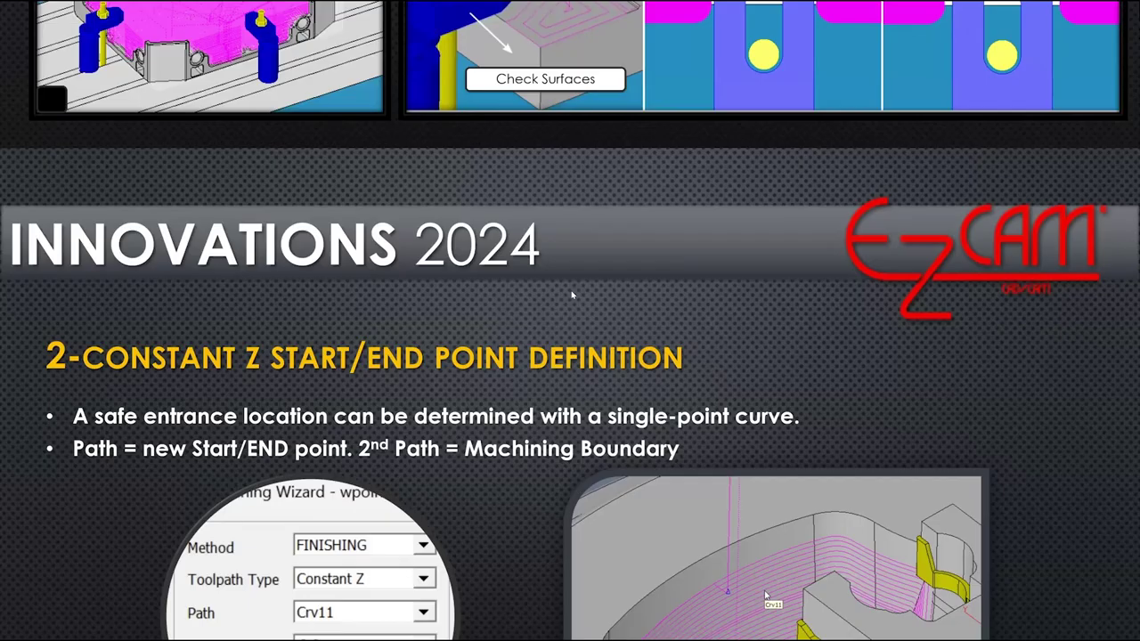
Open the part file 02a_Constant-Z start point 2024 without saving the current part
key("Right")
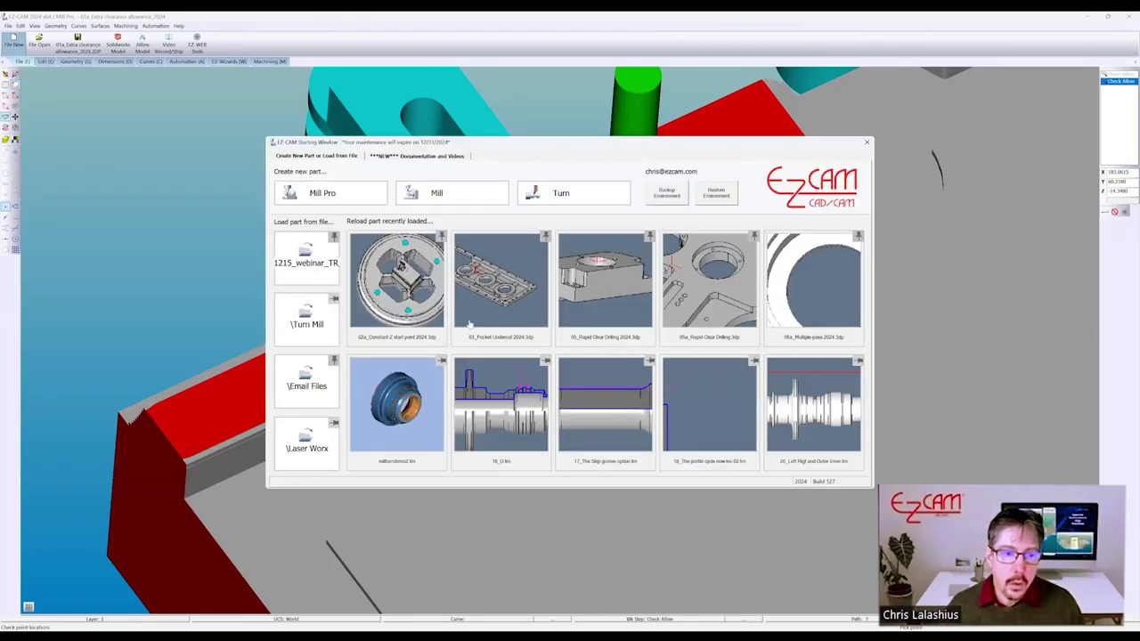
left_click(792, 411)
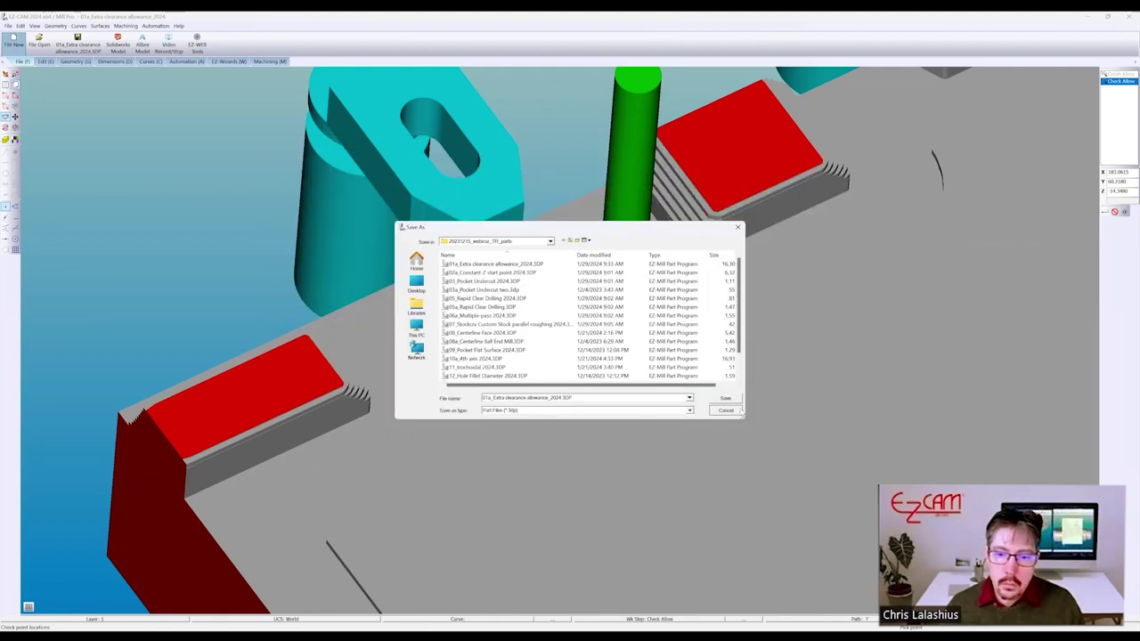
left_click(726, 409)
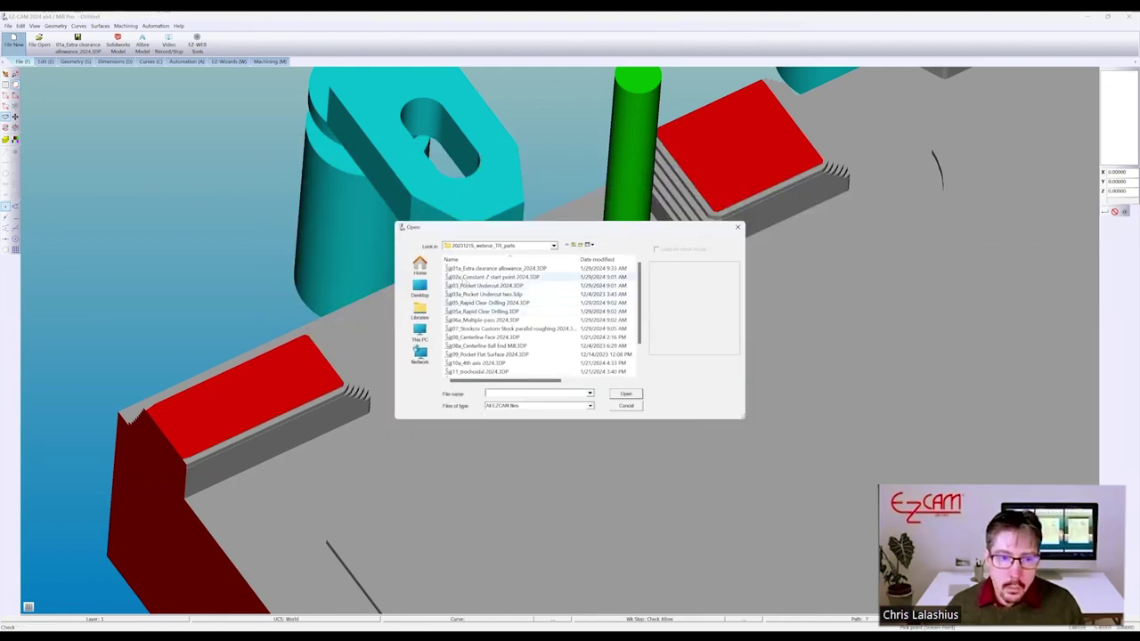
left_click(462, 277)
key("Return")
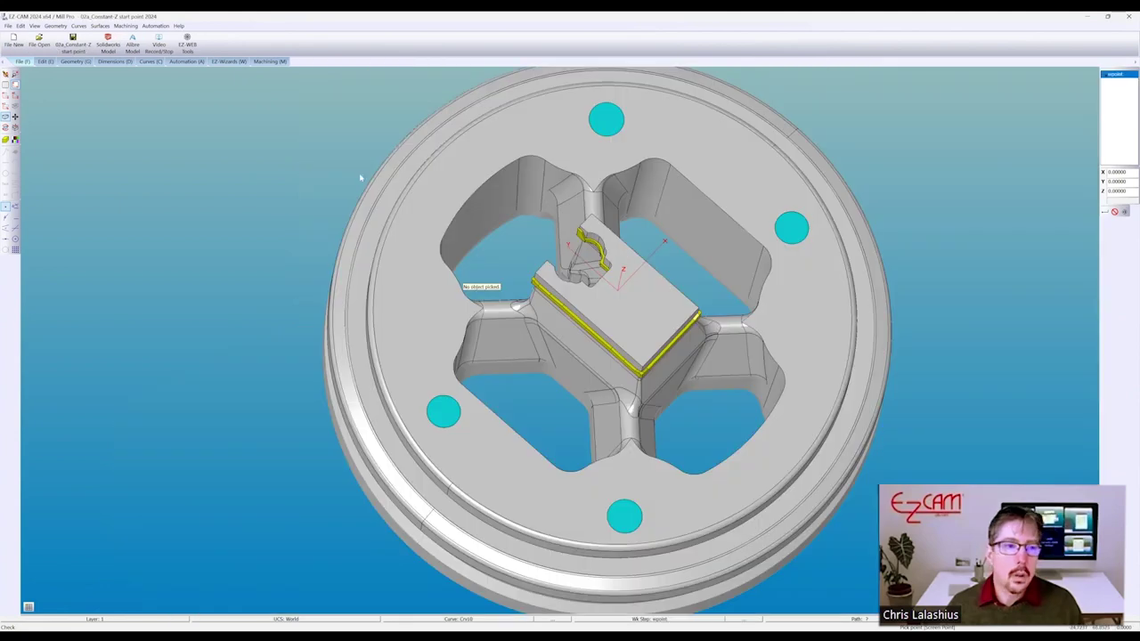
Verify the wpoint work step and examine where its toolpath enters the pocket, finishing in the XY plan view
left_click(269, 60)
left_click(198, 45)
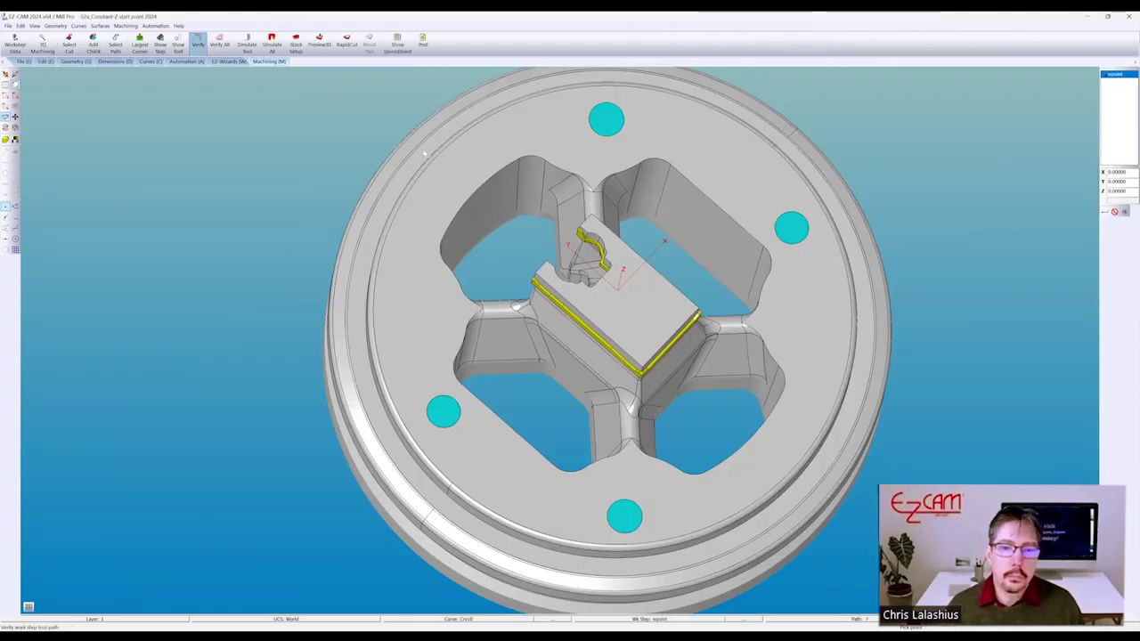
scroll(539, 200, "up", 5)
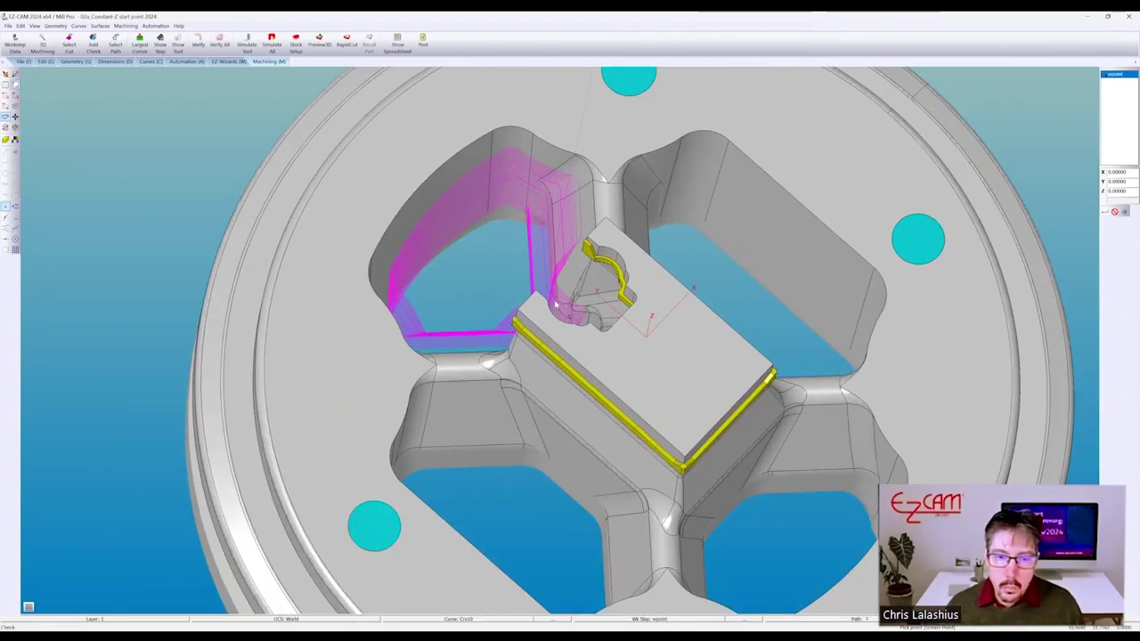
middle_click_drag(534, 335, 595, 331)
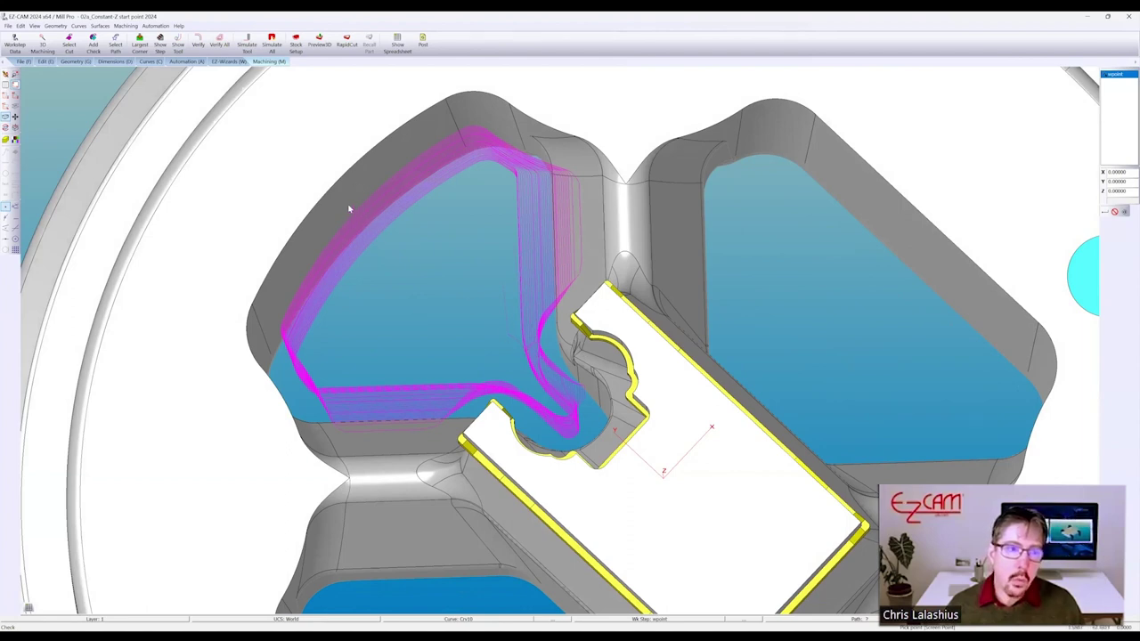
left_click(6, 96)
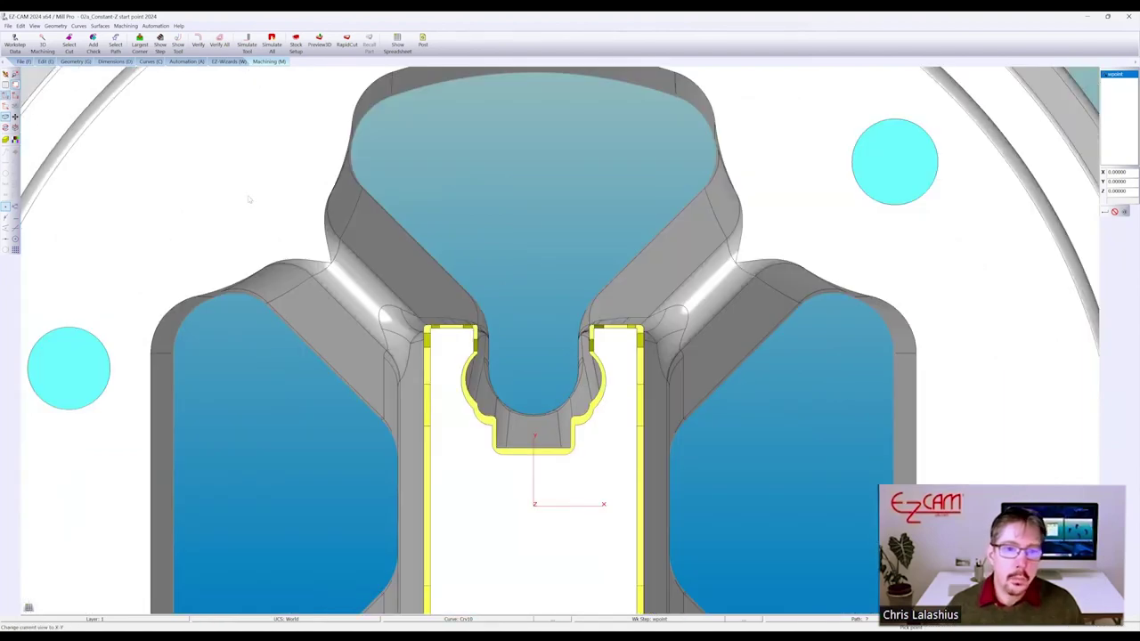
scroll(383, 269, "down", 2)
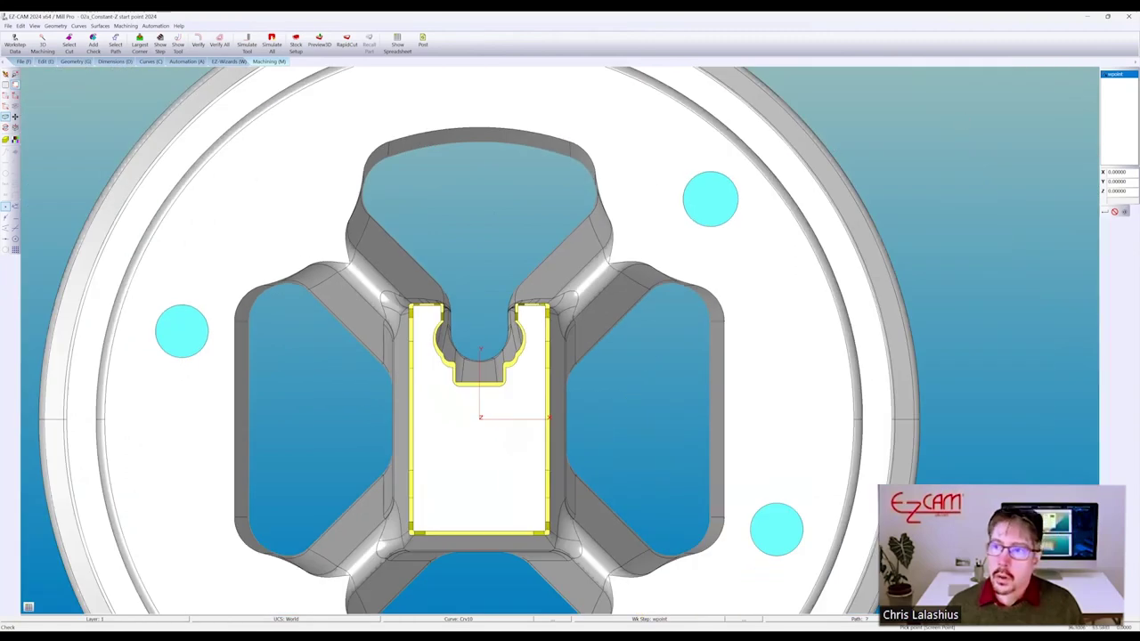
Review the wpoint step's Constant Z finishing settings and its lead-in radius and angle, leaving them without changes
key("Return")
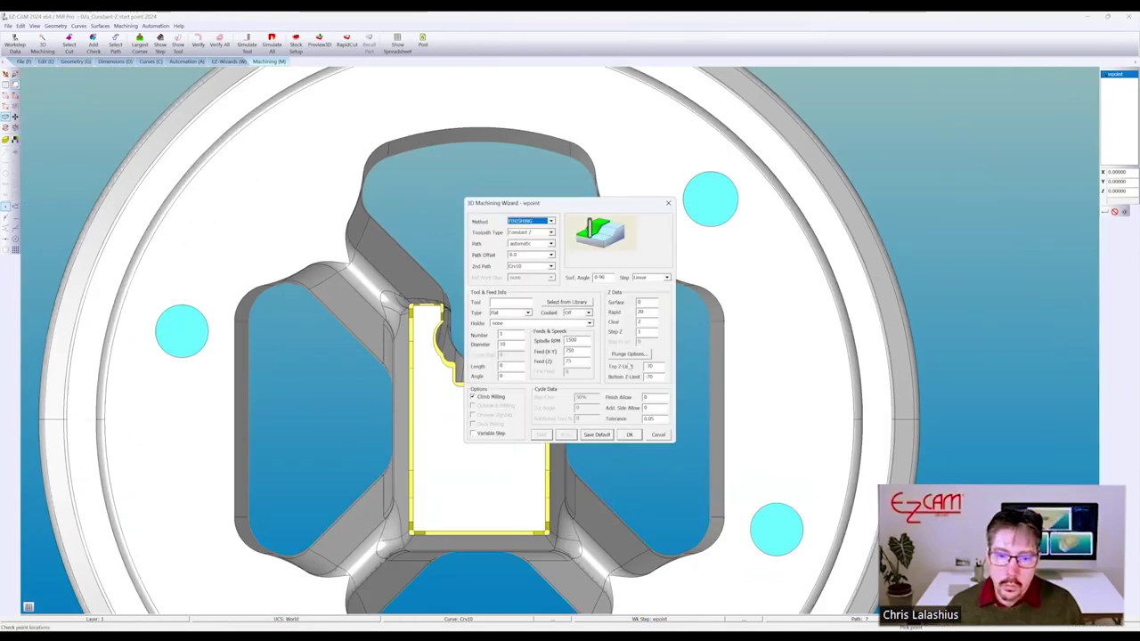
left_click(630, 354)
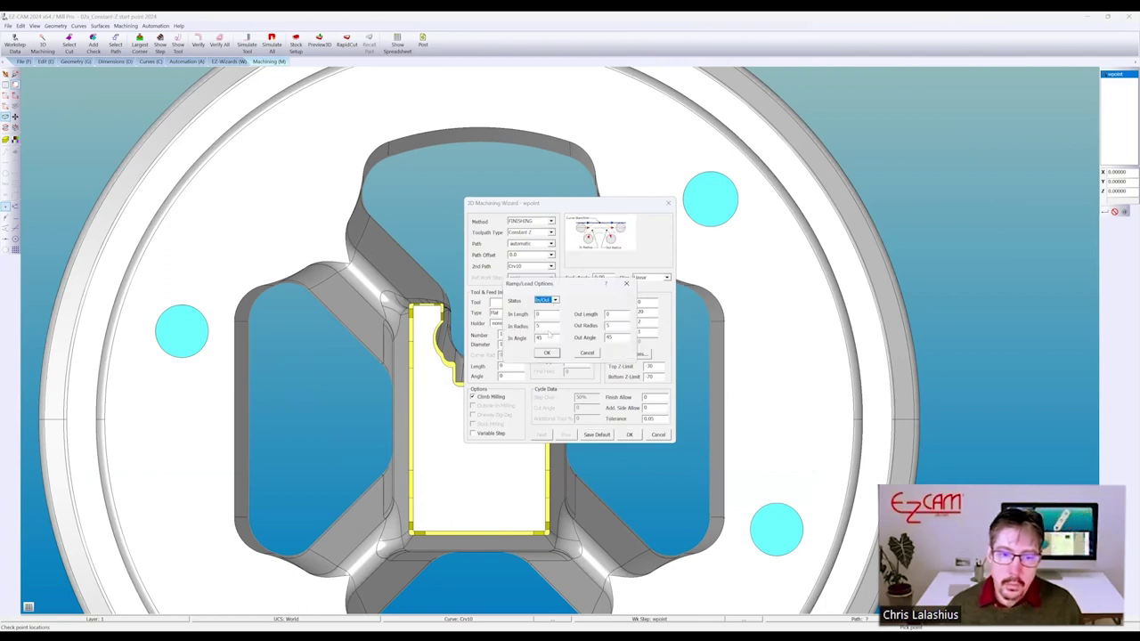
left_click(545, 326)
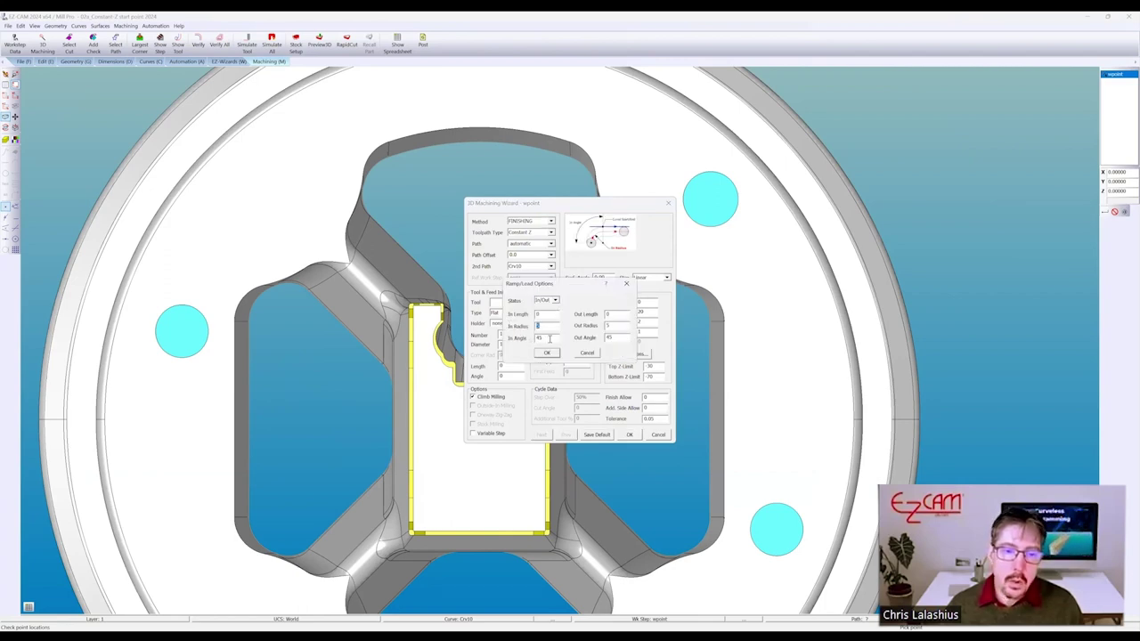
key("Tab")
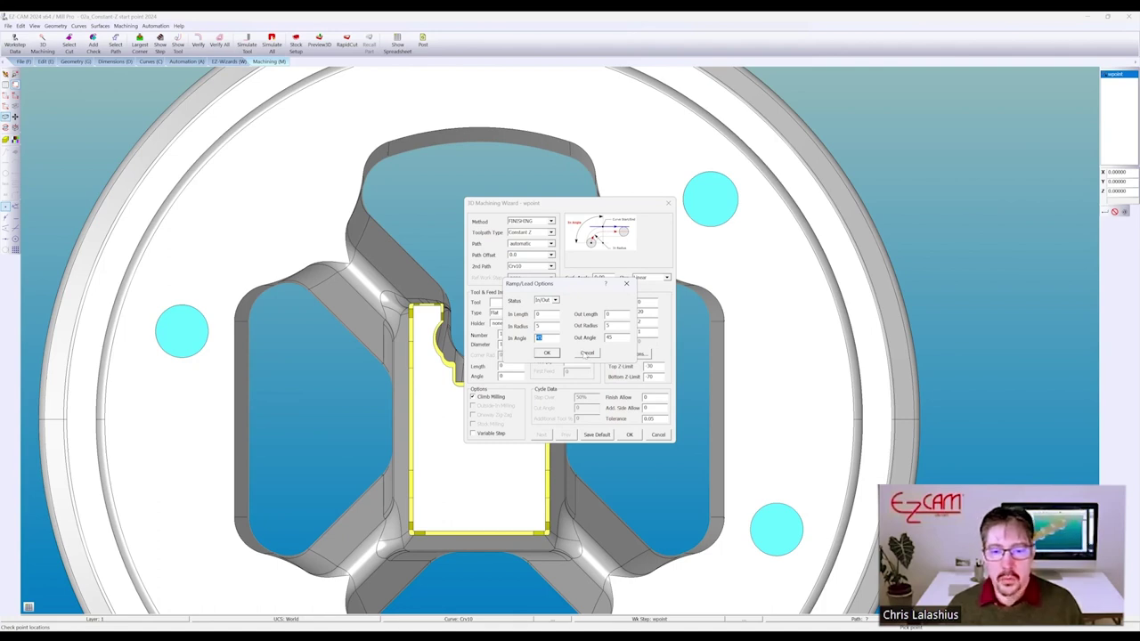
left_click(587, 353)
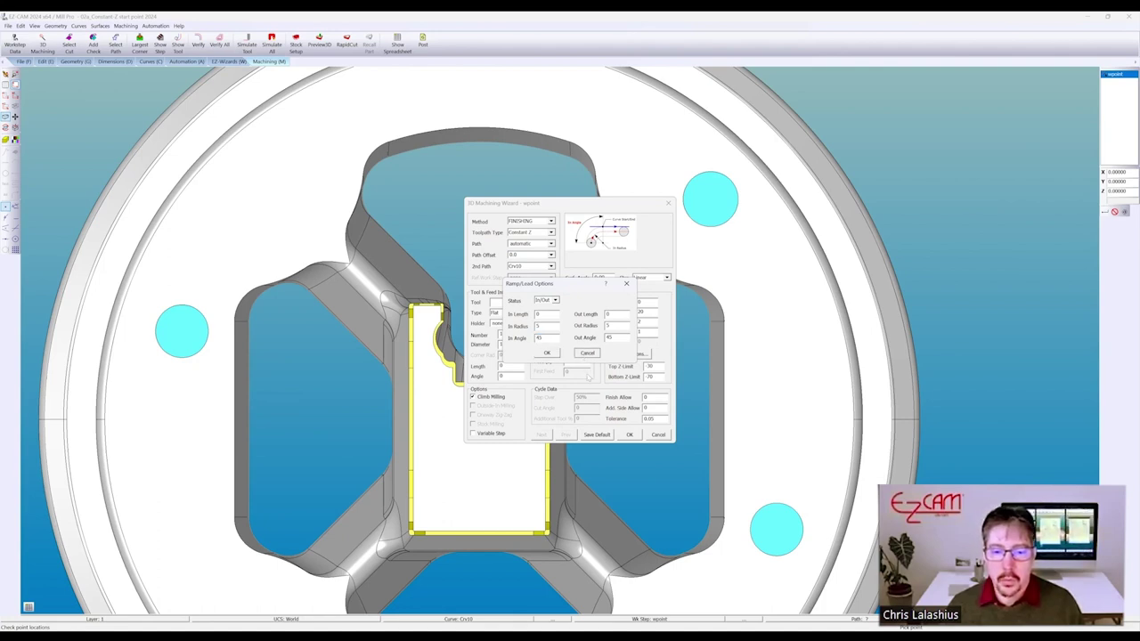
left_click(657, 435)
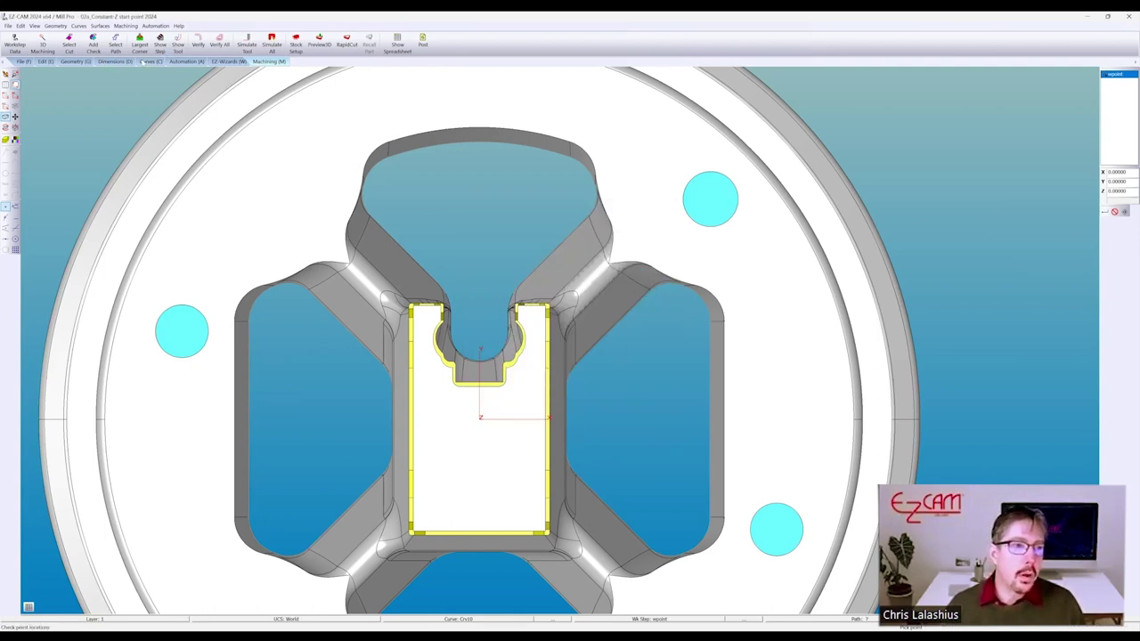
Create curve Crv11 with a single rapid-move point inside the pocket's curved outer wall at about X 8.35, Y 60.80
left_click(149, 61)
left_click(11, 46)
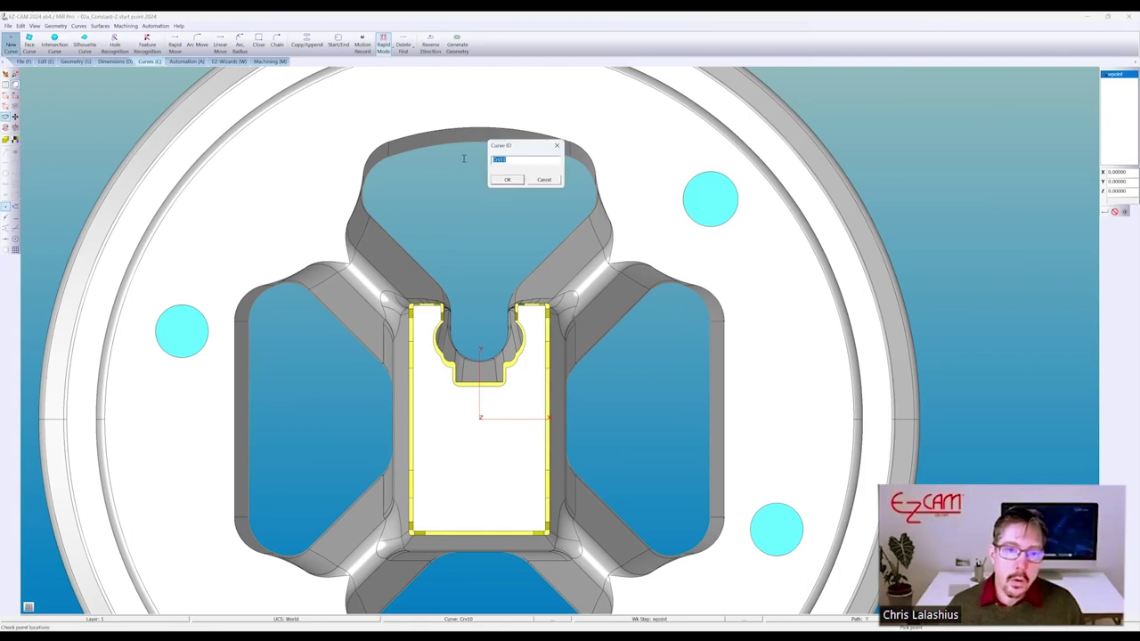
left_click(508, 180)
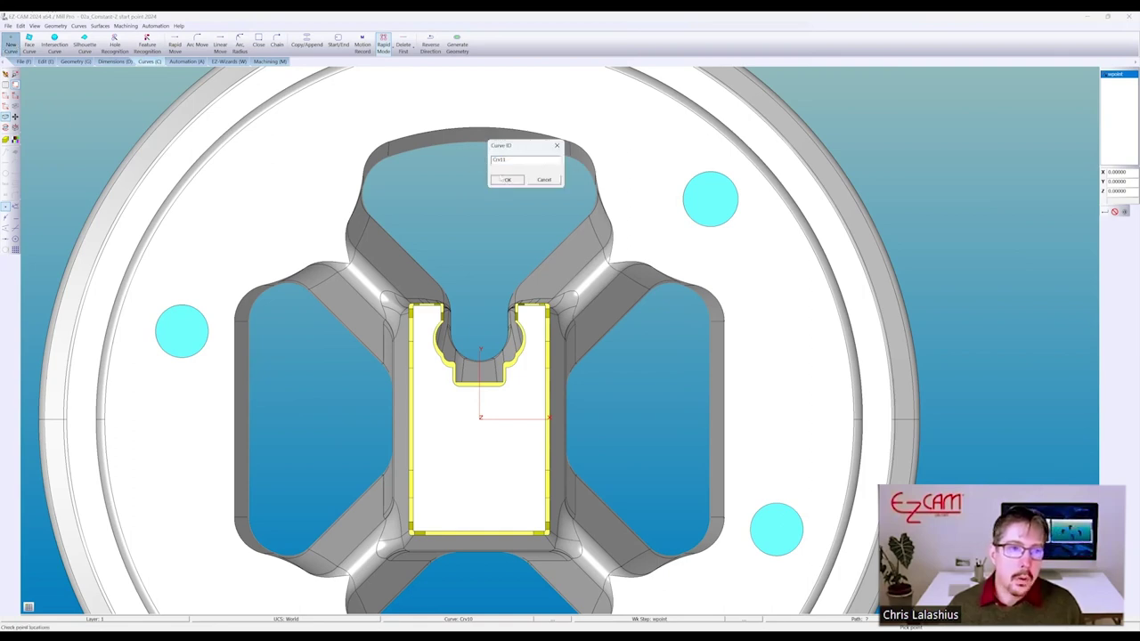
left_click(220, 43)
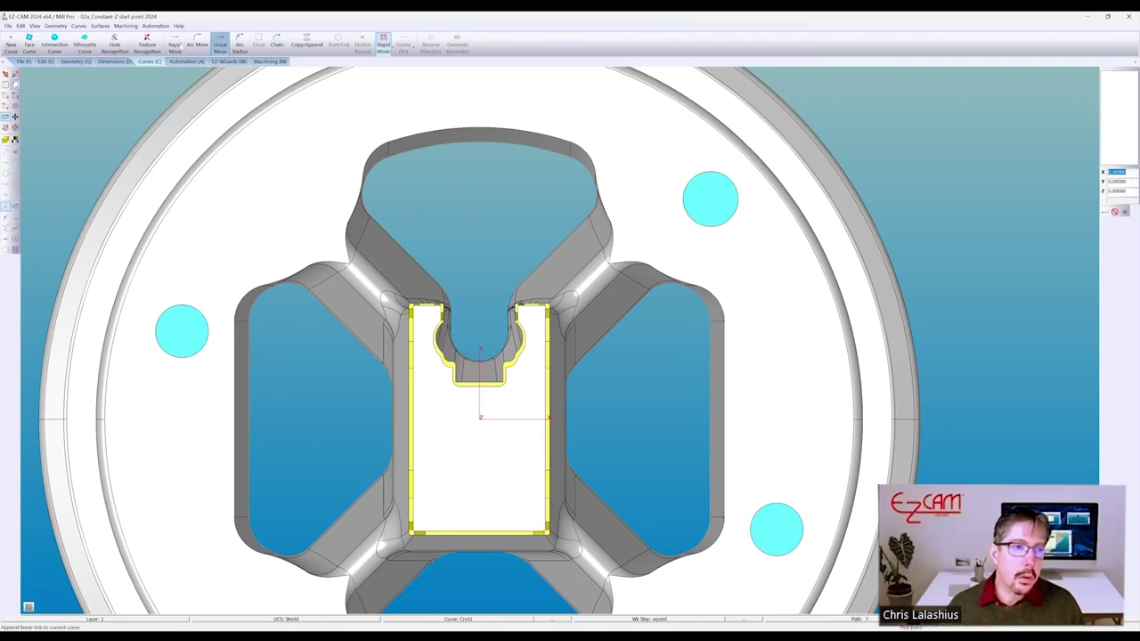
left_click(175, 45)
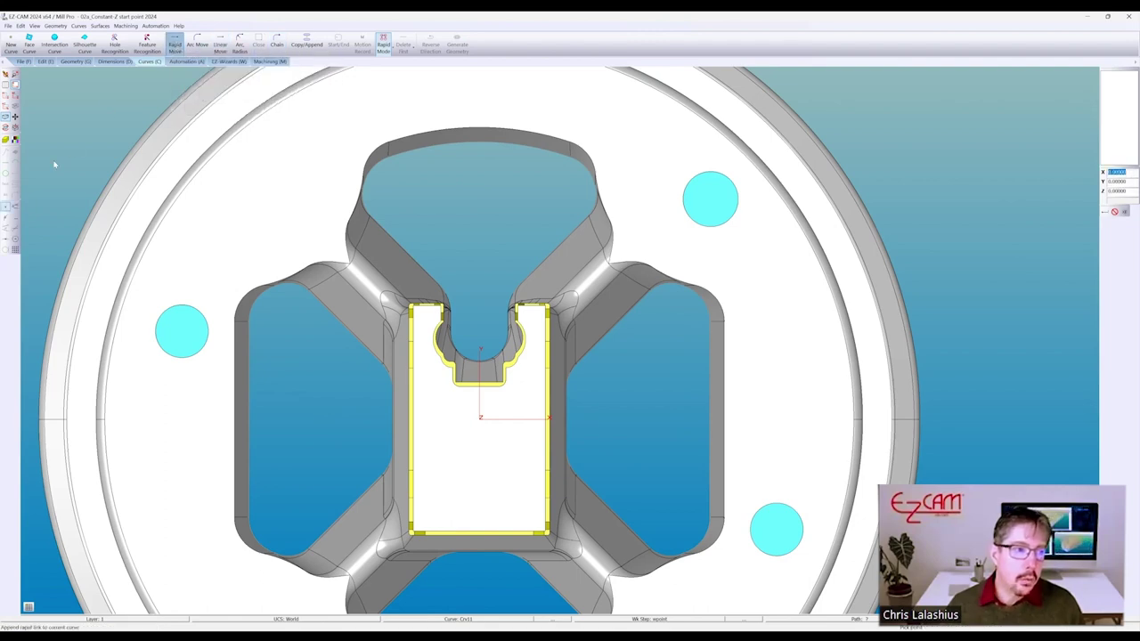
left_click(5, 207)
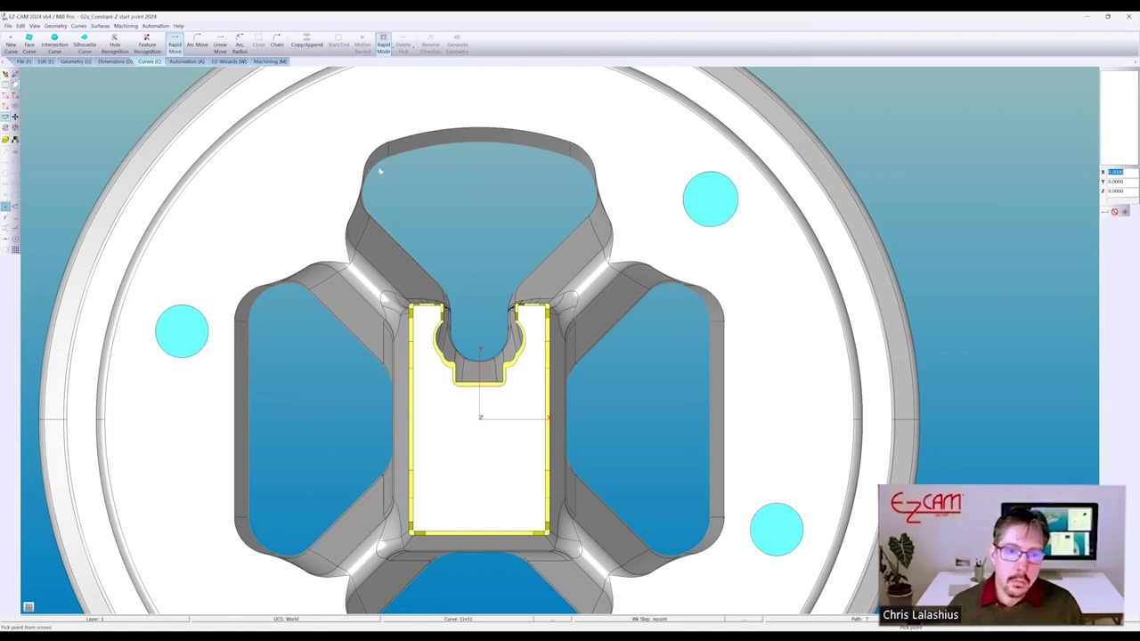
left_click(516, 155)
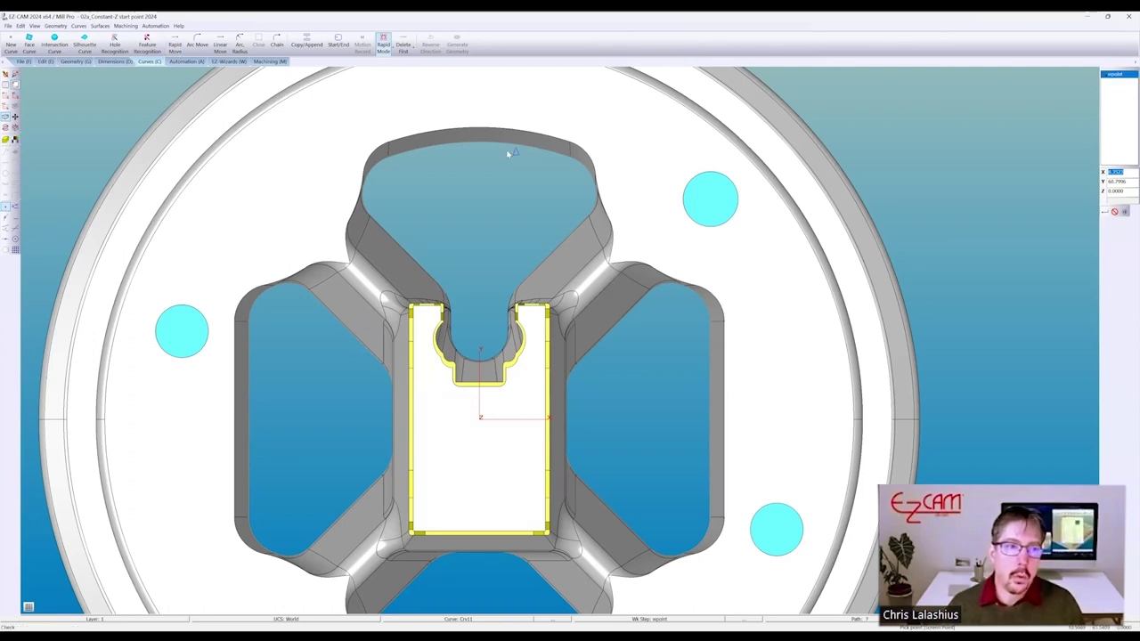
Set the wpoint work step's Path to Crv11, keeping Crv10 as the 2nd Path
left_click(269, 62)
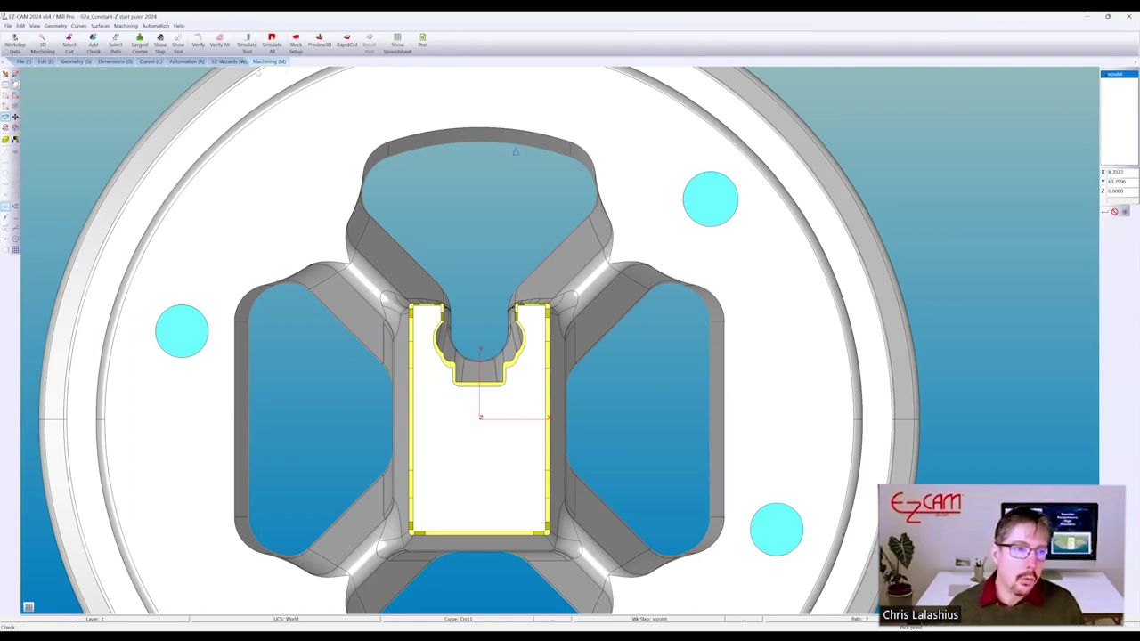
left_click(119, 49)
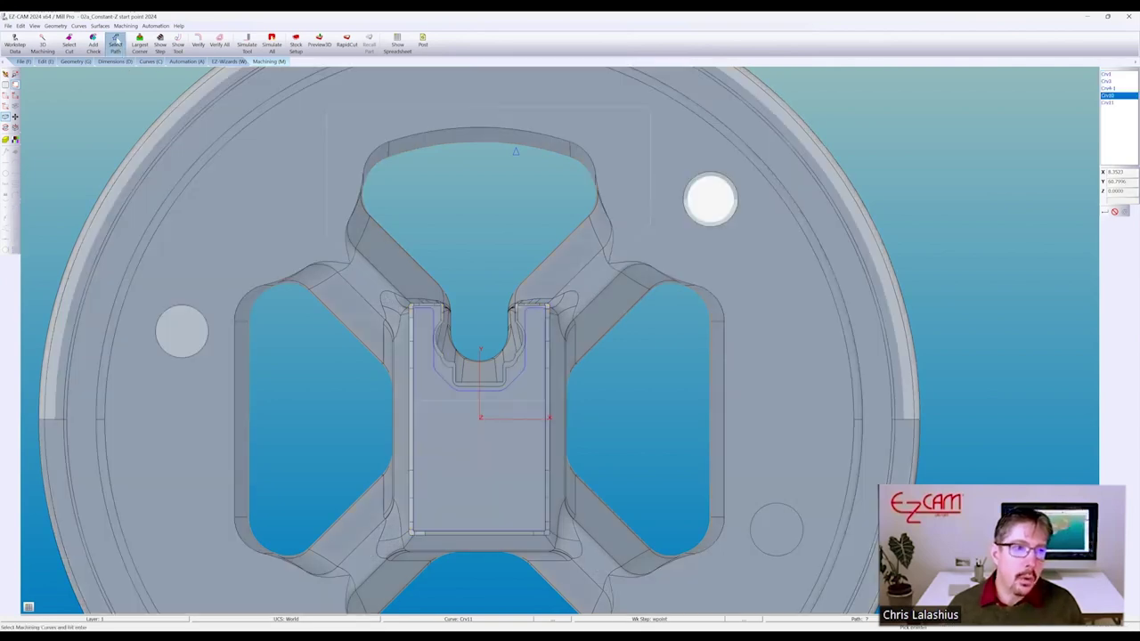
key("Escape")
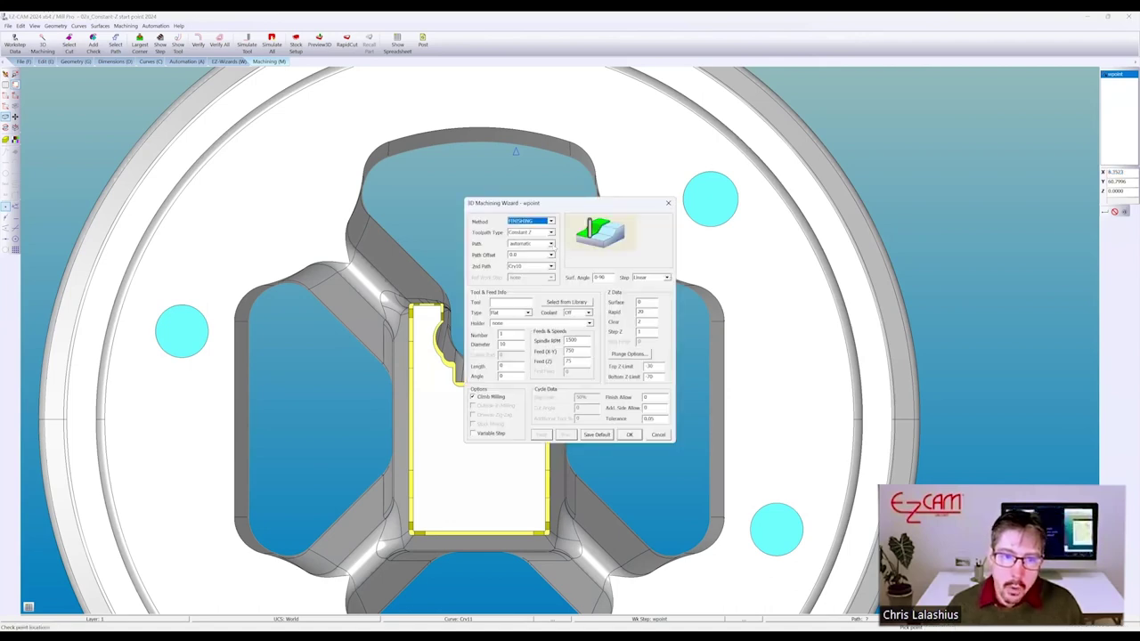
left_click(532, 243)
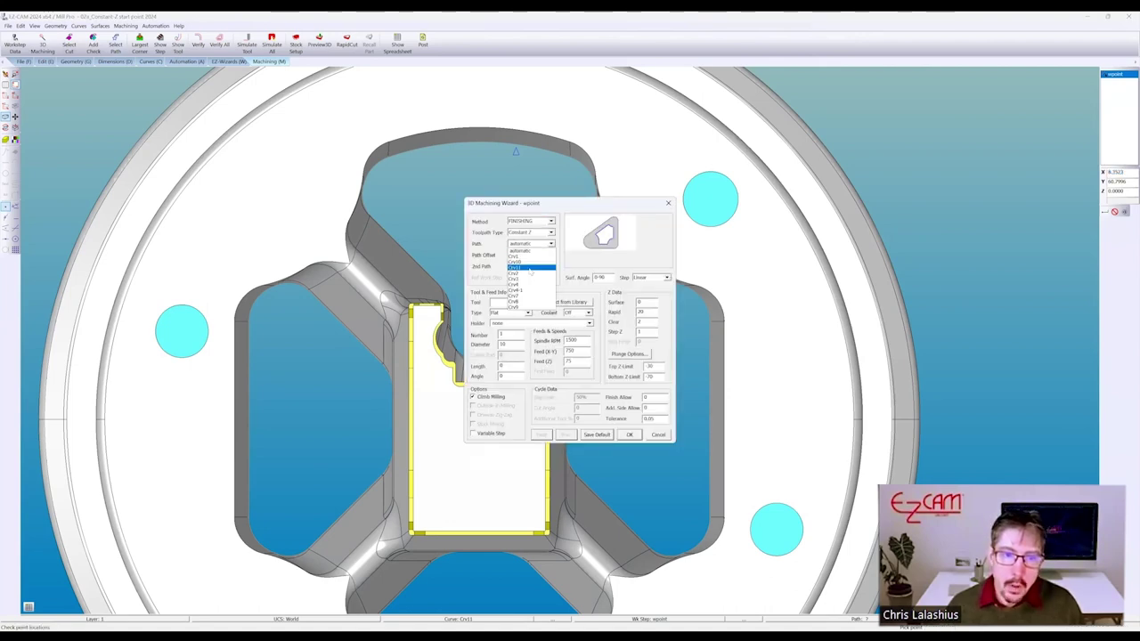
left_click(532, 270)
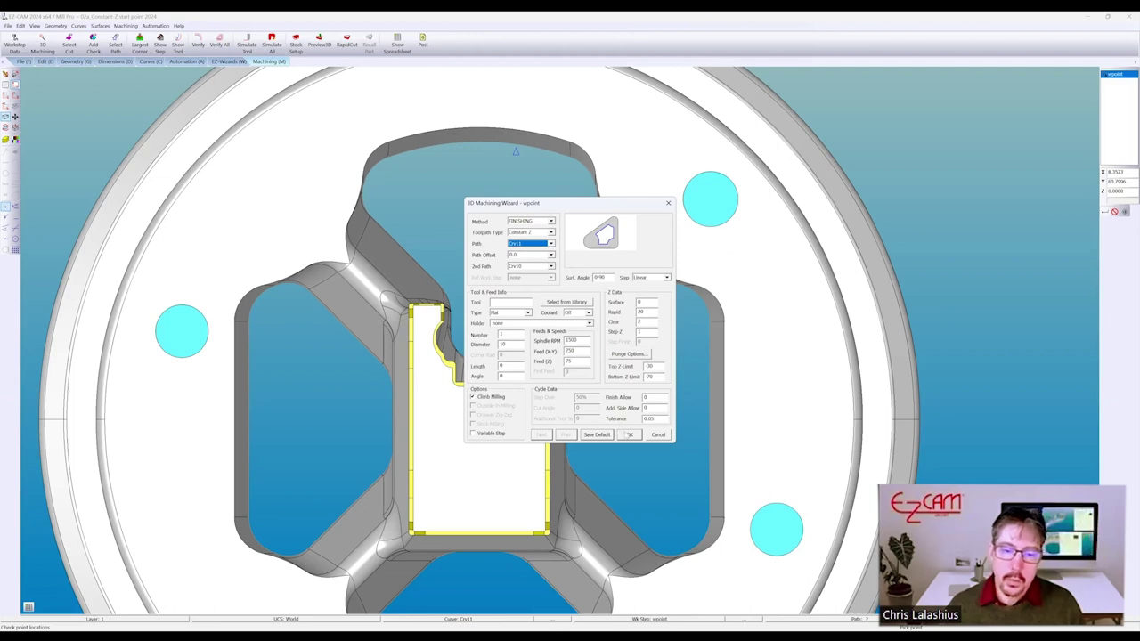
left_click(628, 435)
Verify the wpoint toolpath again and examine its entry location relative to the new start point
left_click(198, 42)
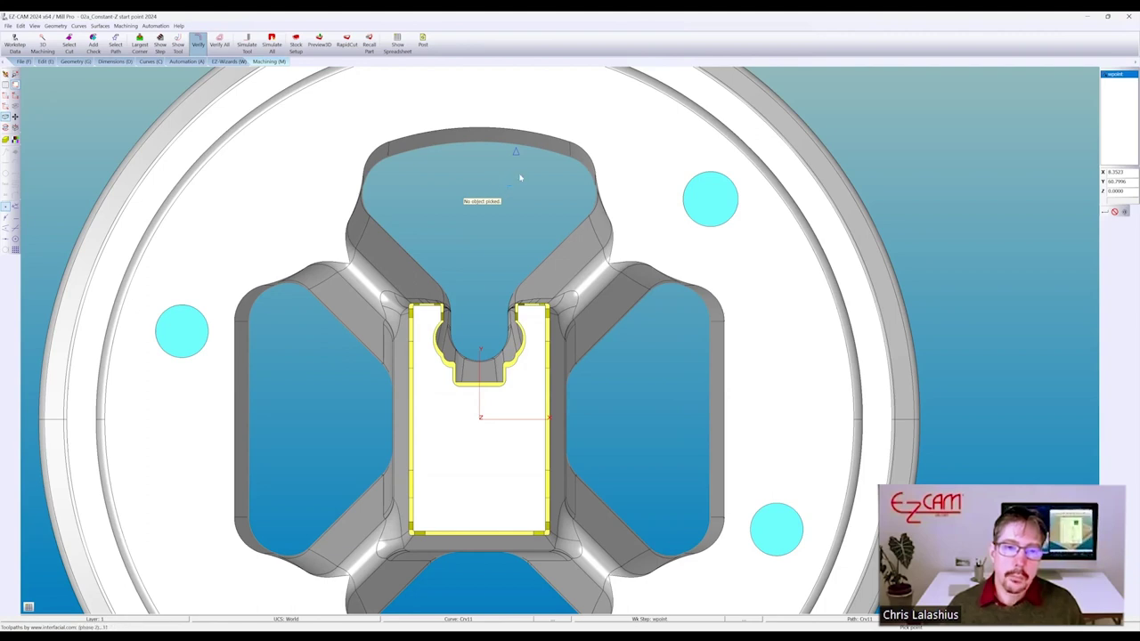
left_click(518, 178)
scroll(522, 167, "up", 5)
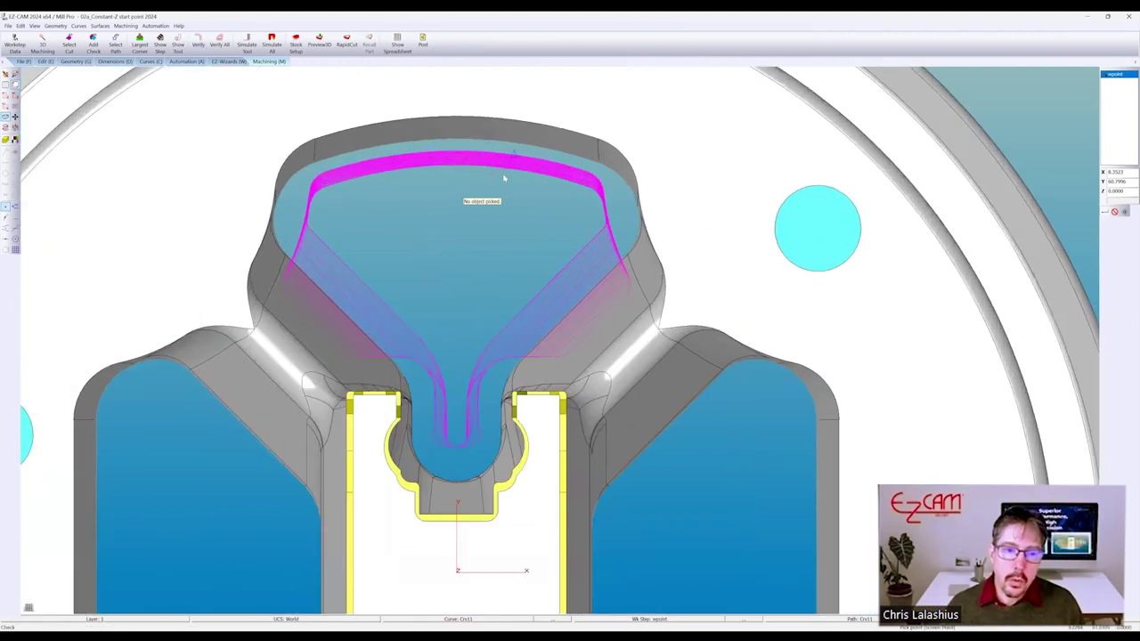
middle_click_drag(523, 169, 536, 155)
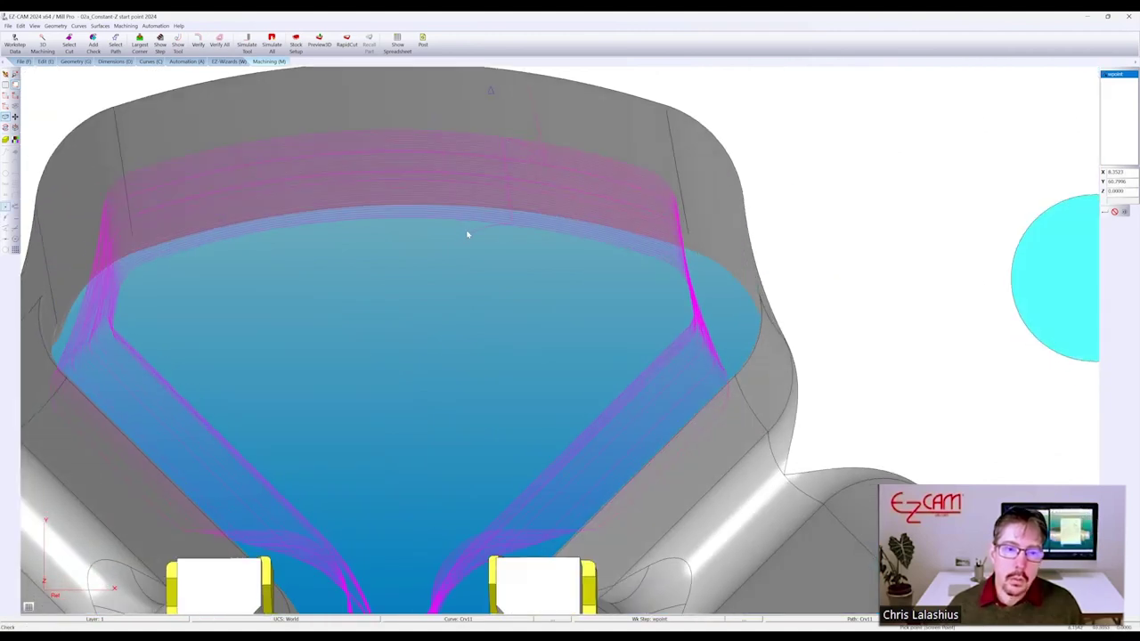
scroll(479, 218, "down", 5)
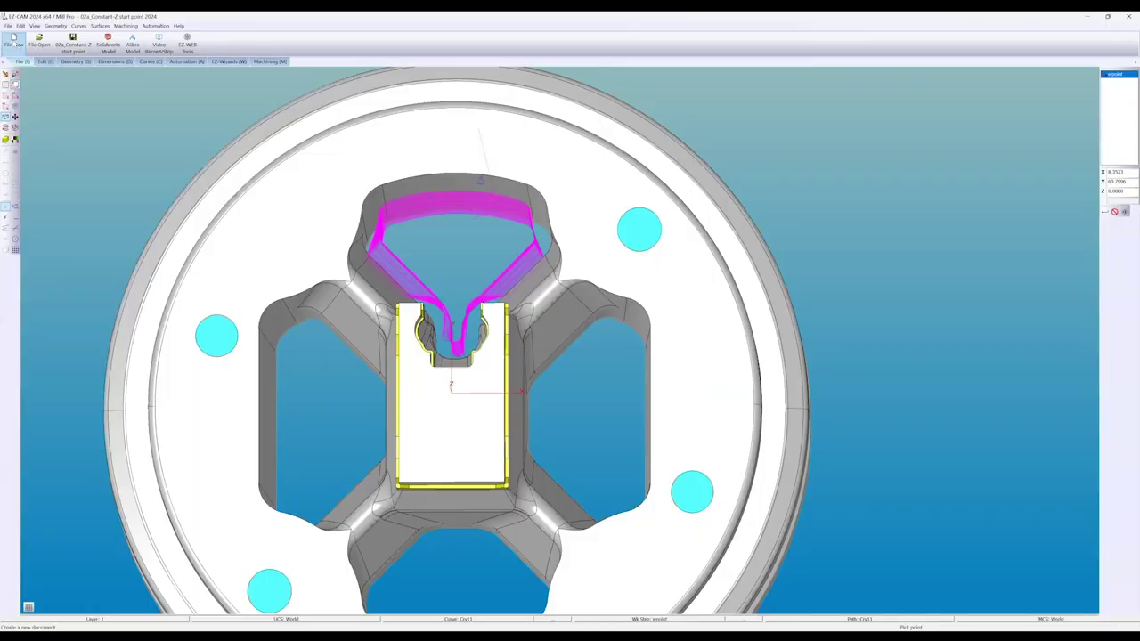
Open the part file 03a_Pocket Undercut two.3dp from the webinar parts folder
left_click(14, 42)
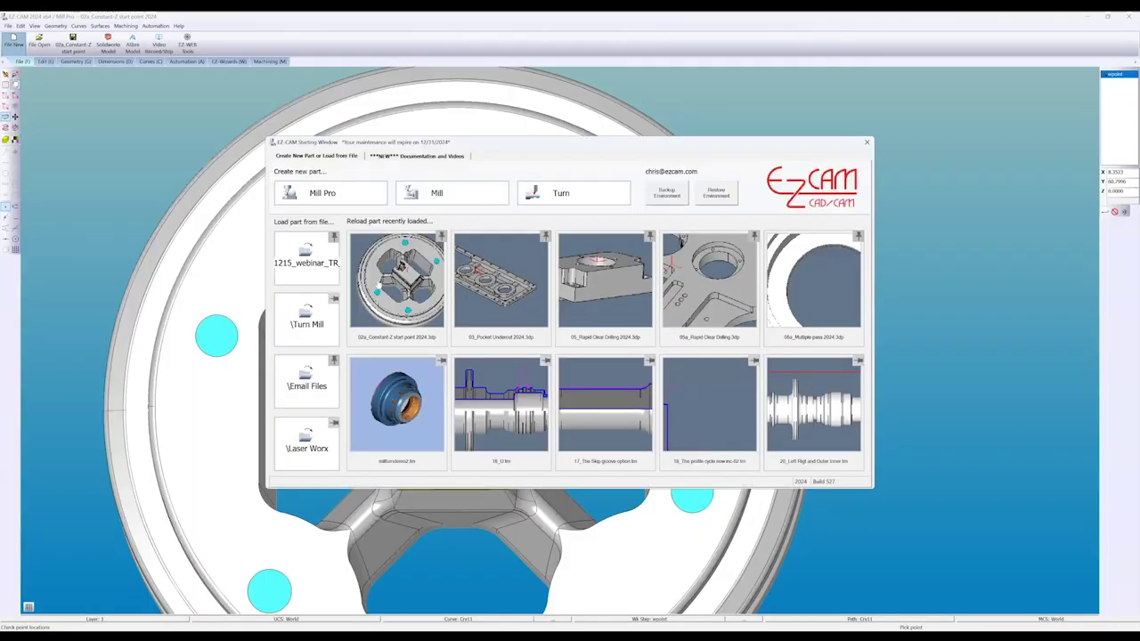
left_click(724, 411)
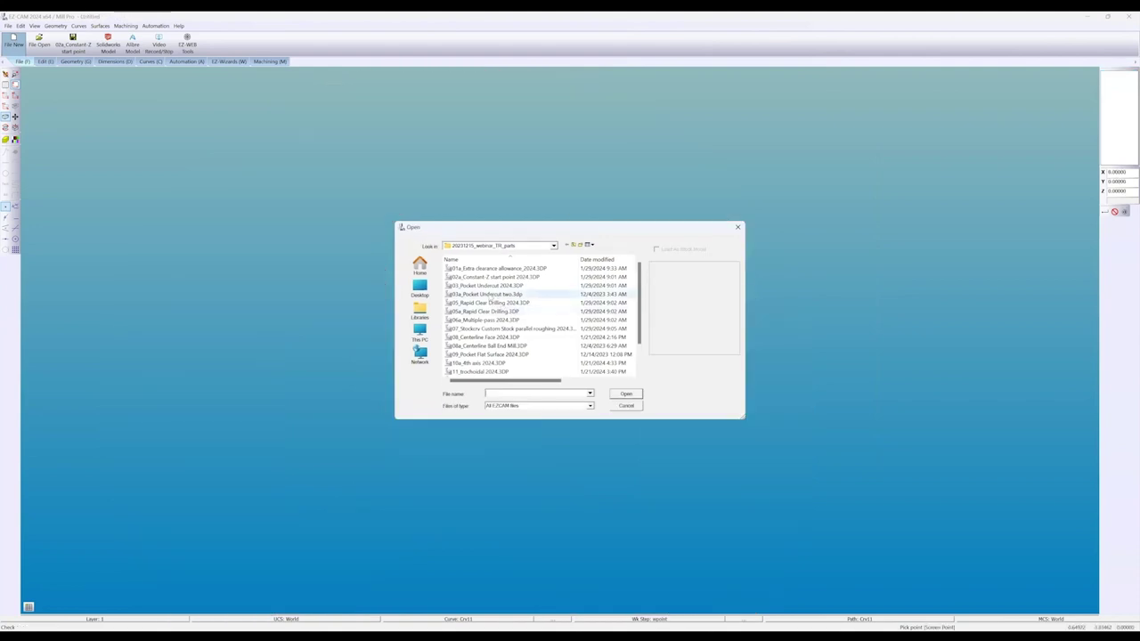
double_click(497, 294)
Open the part file 03_Pocket Undercut 2024.3DP from the webinar parts folder
left_click(13, 40)
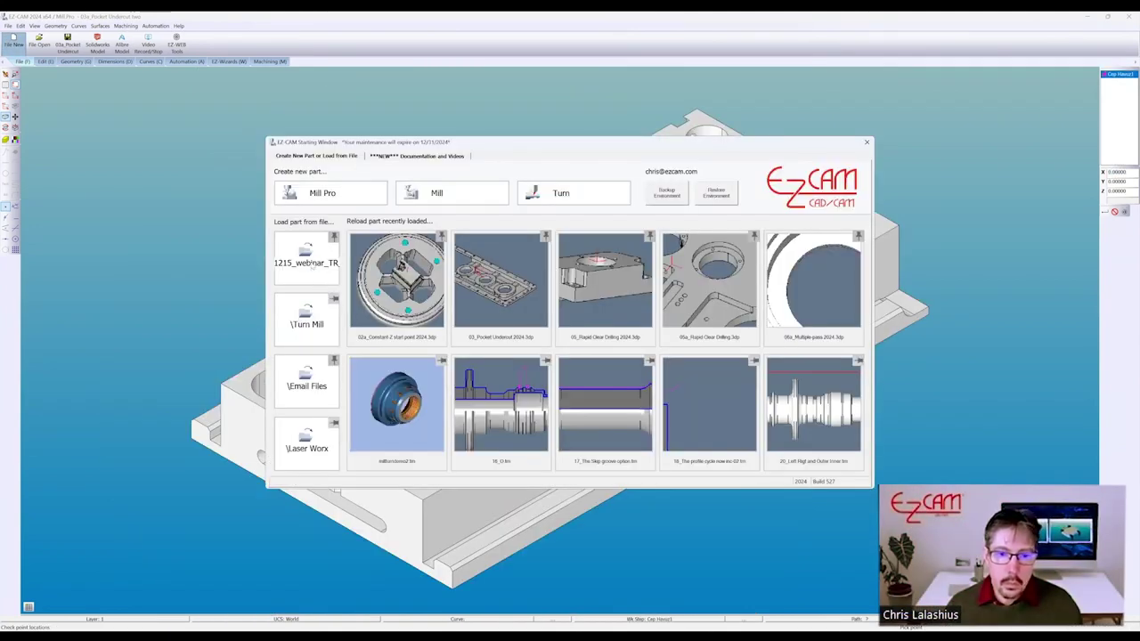
left_click(308, 266)
left_click(524, 286)
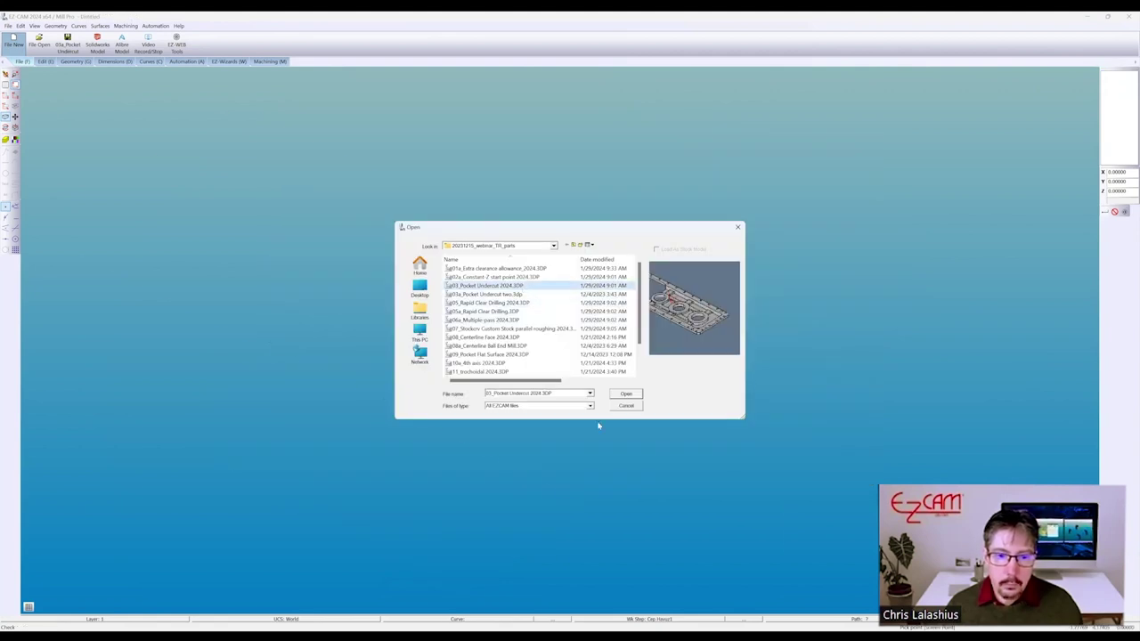
key("Return")
Review the pocket floor assigned as the cut surface, including the area beside the end ring's undercut notches, and keep that selection
scroll(673, 448, "up", 3)
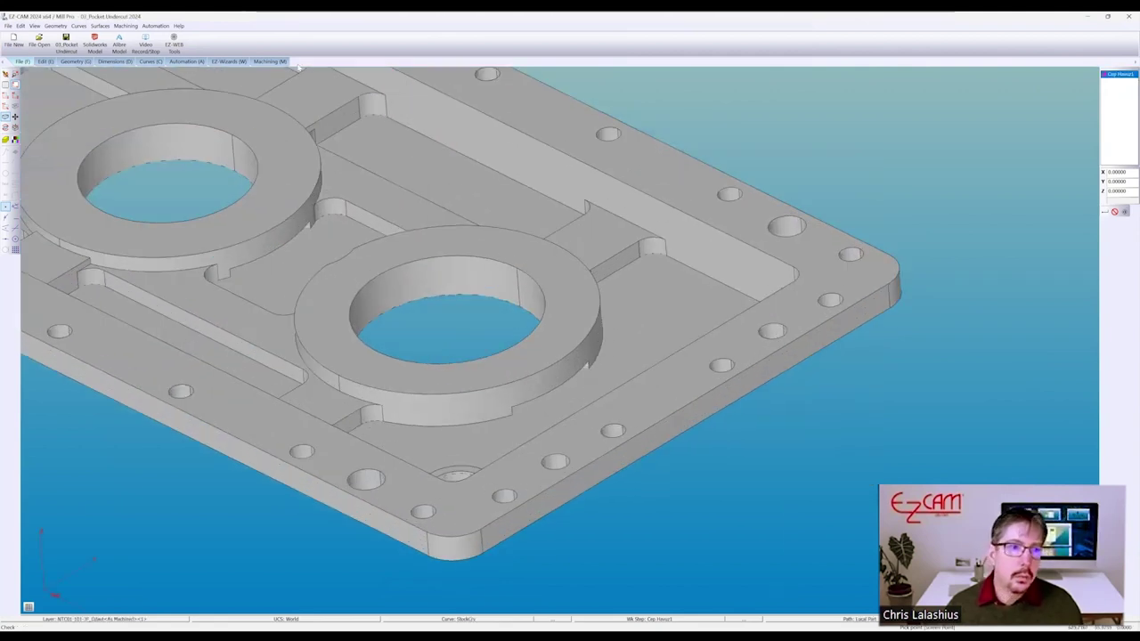
left_click(270, 60)
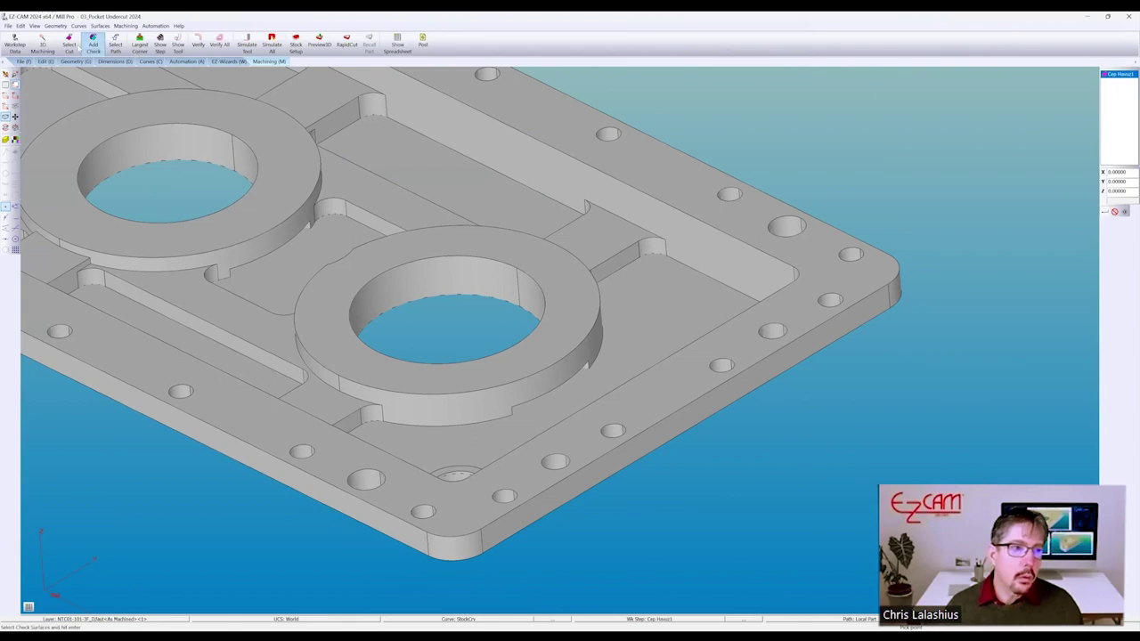
left_click(75, 46)
middle_click_drag(583, 385, 509, 423)
scroll(509, 424, "up", 6)
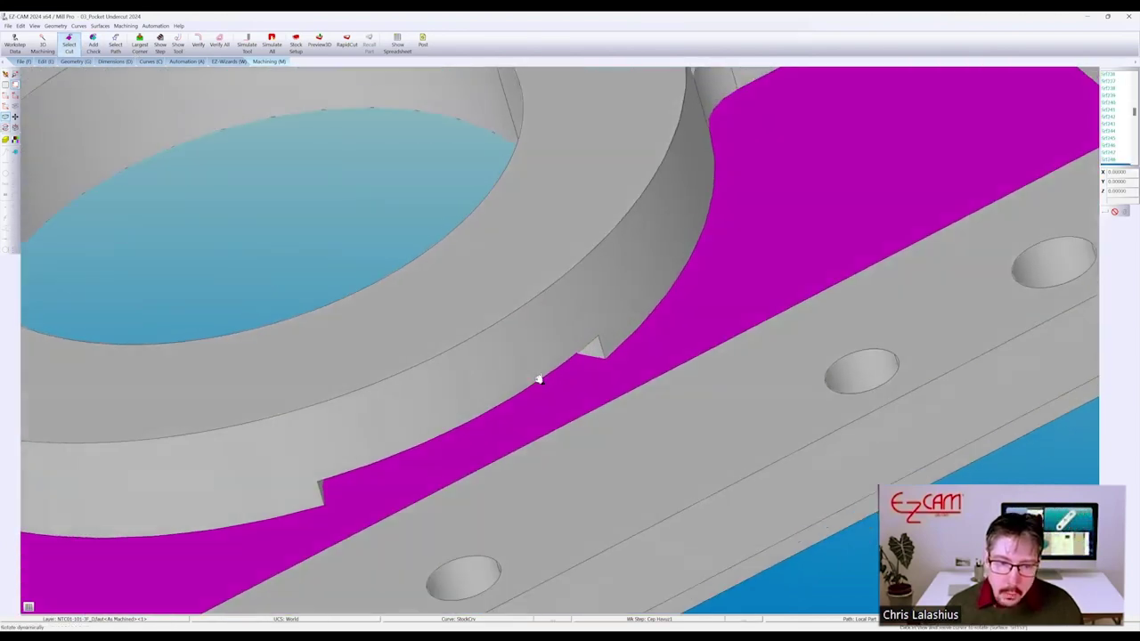
scroll(547, 381, "down", 8)
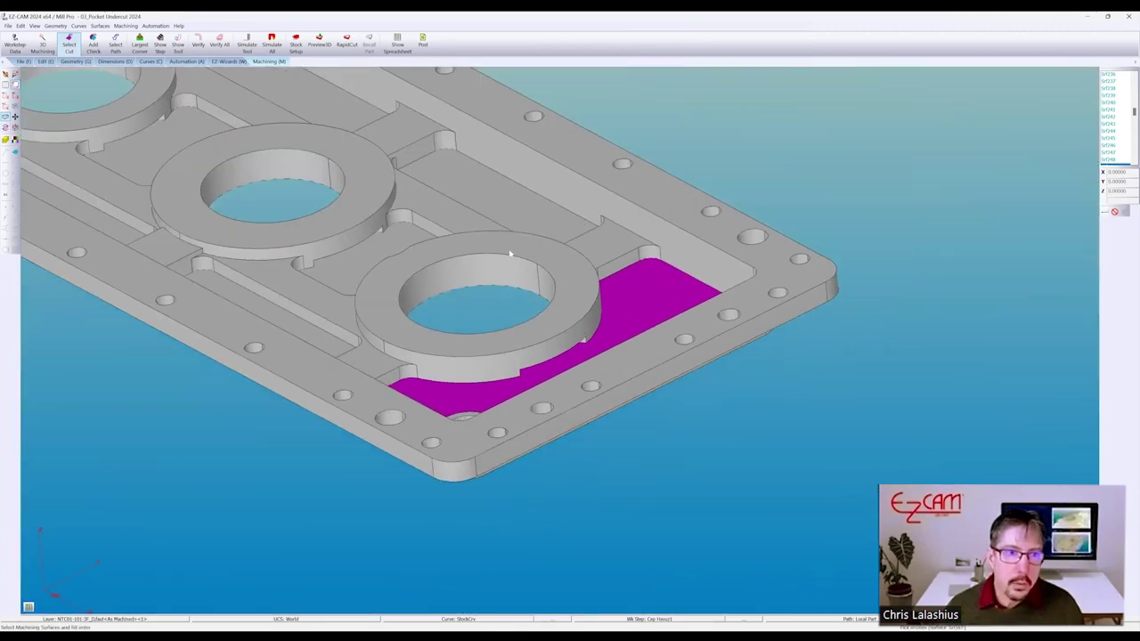
key("Return")
Verify the pocket work step's toolpath and examine its passes around the end ring's undercut
left_click(198, 44)
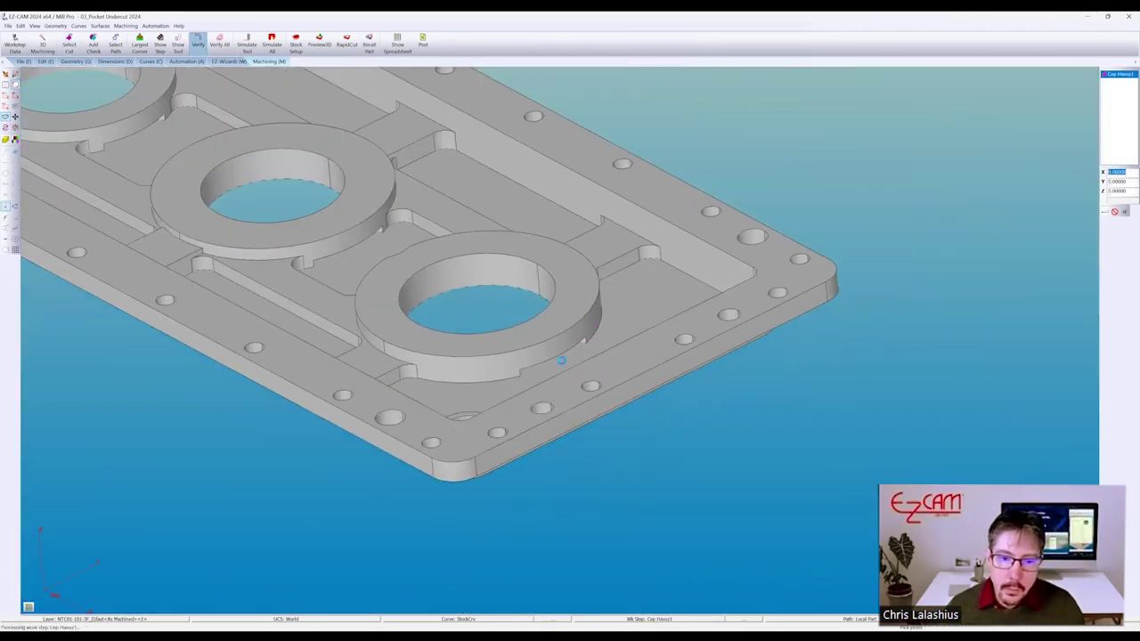
scroll(562, 359, "up", 3)
scroll(562, 359, "up", 2)
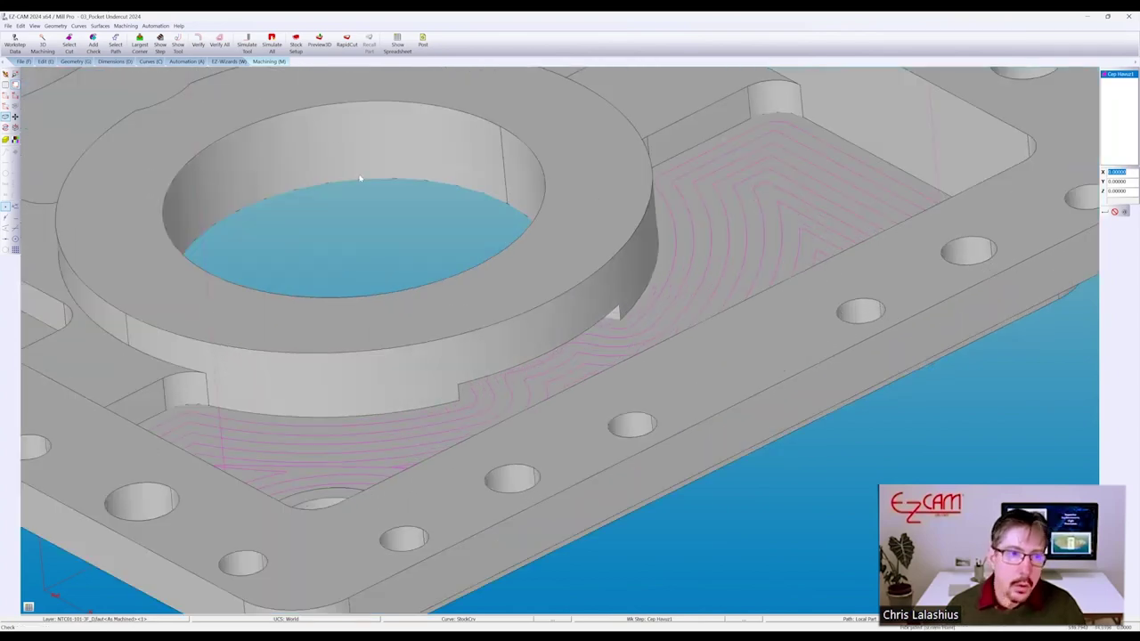
Accept the rectangular block stock setup, simulate the pocket cut and examine the material beside the ring, then restore the part display
left_click(295, 44)
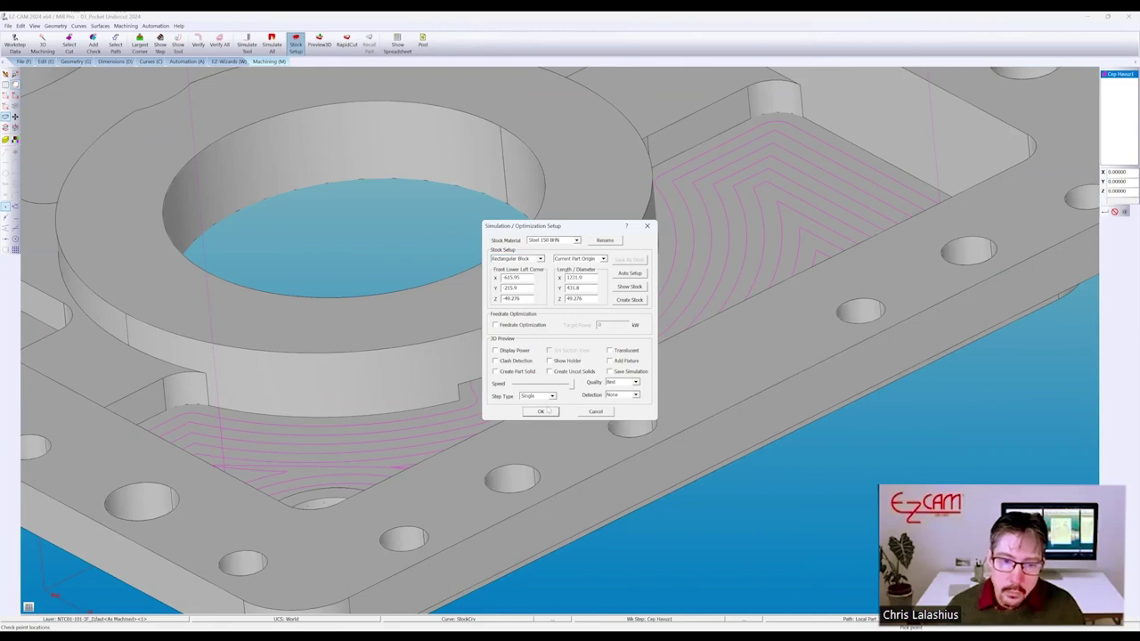
left_click(540, 411)
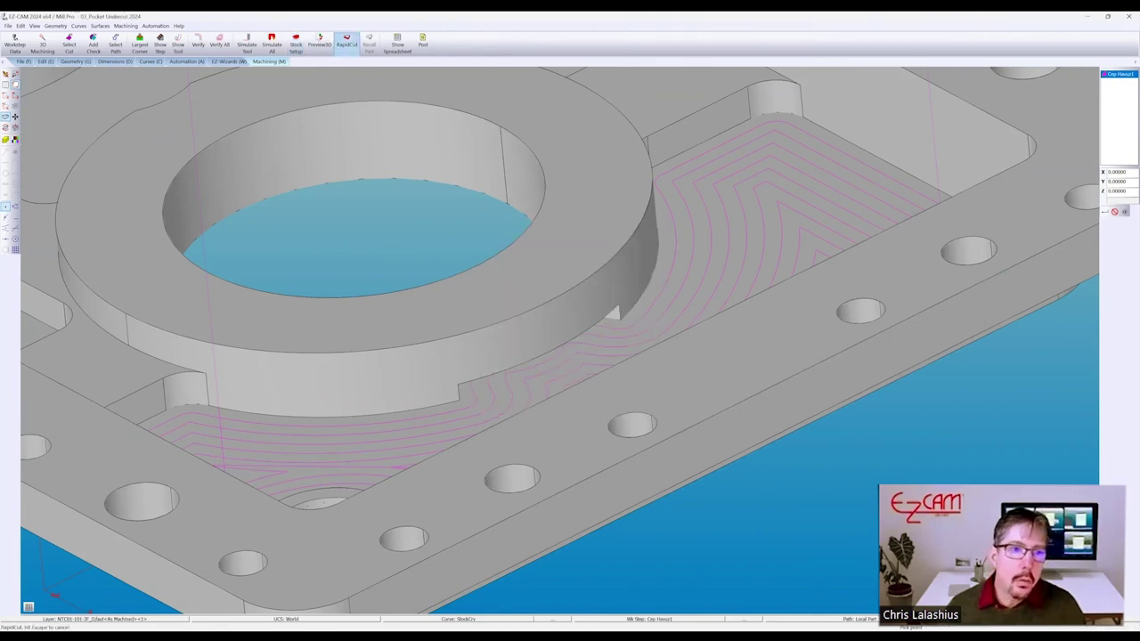
left_click(319, 42)
scroll(510, 293, "down", 4)
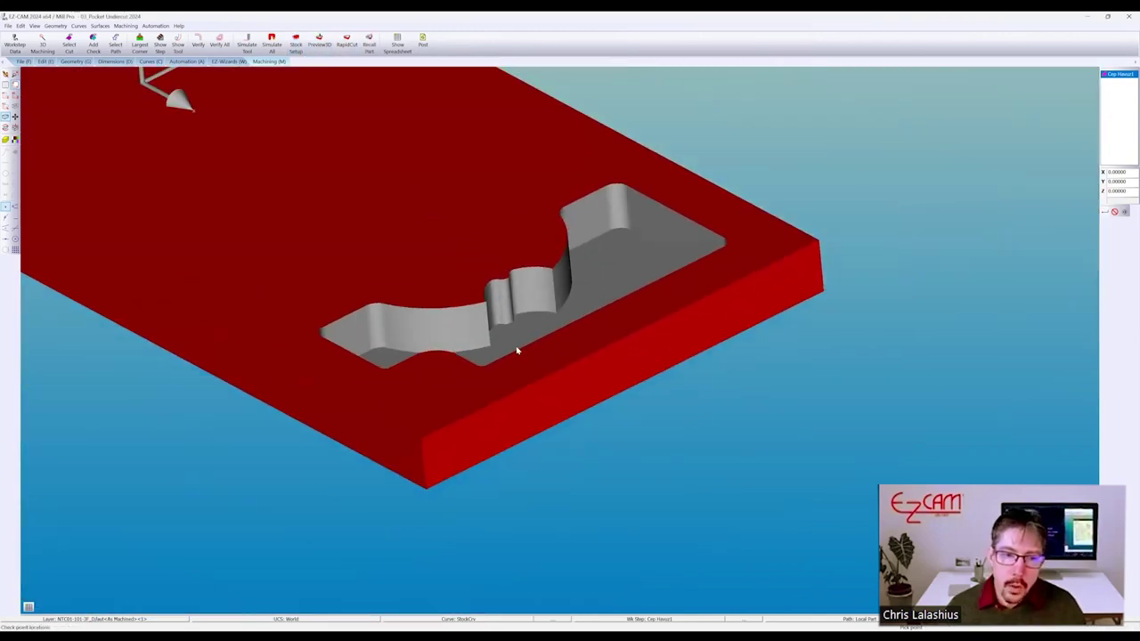
middle_click_drag(534, 306, 530, 263)
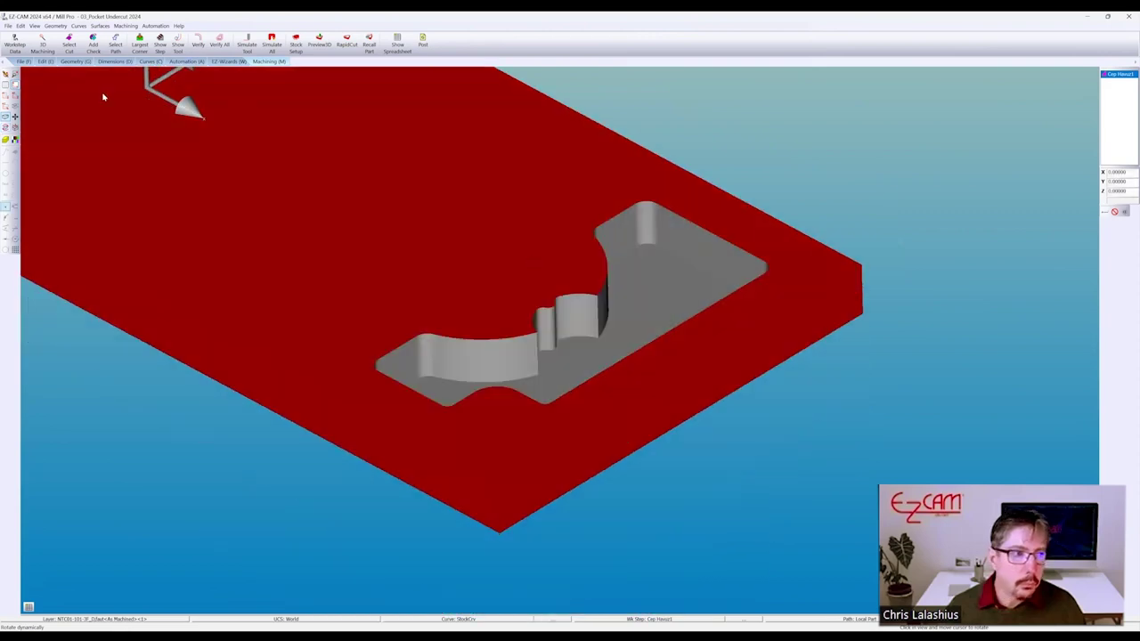
left_click(7, 74)
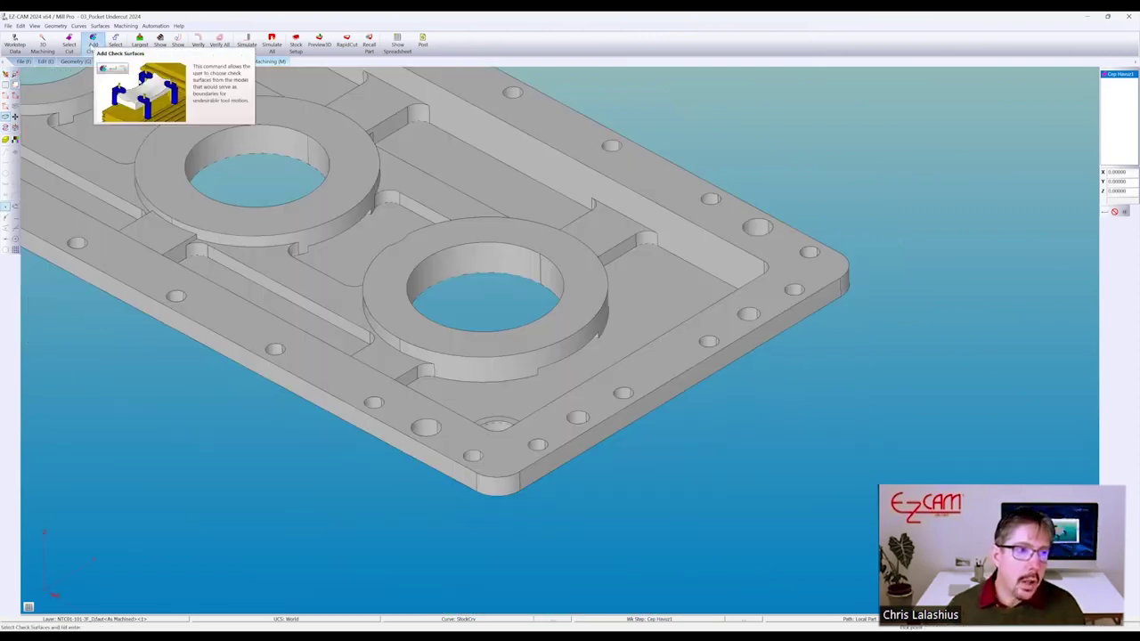
Add the top face of the end ring as a check surface for the pocket work step
left_click(92, 43)
left_click(589, 305)
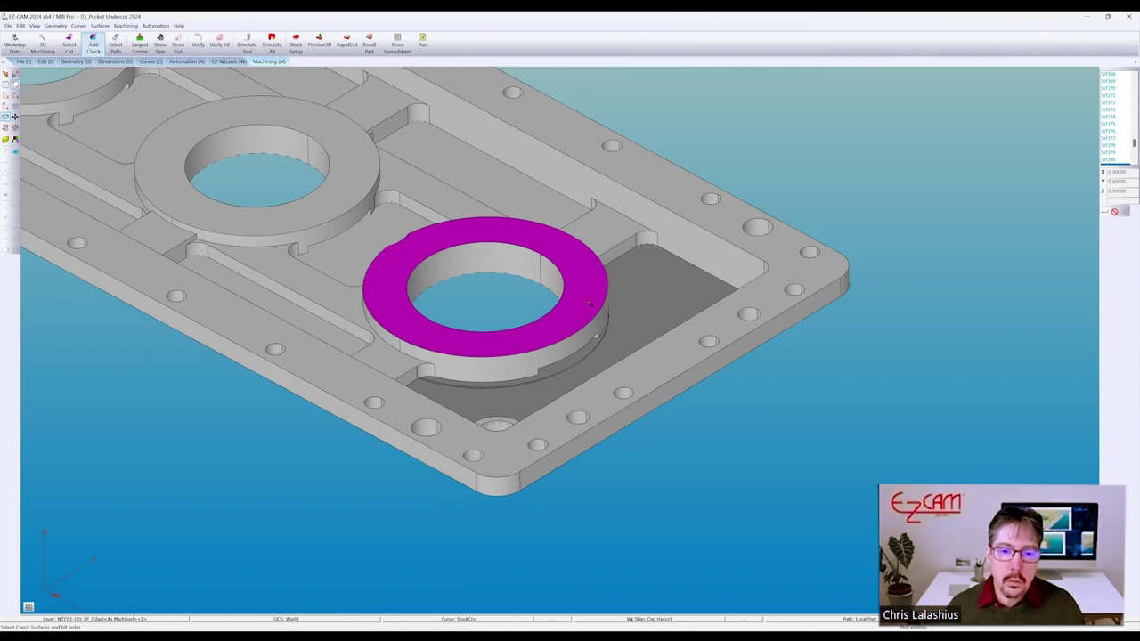
key("Return")
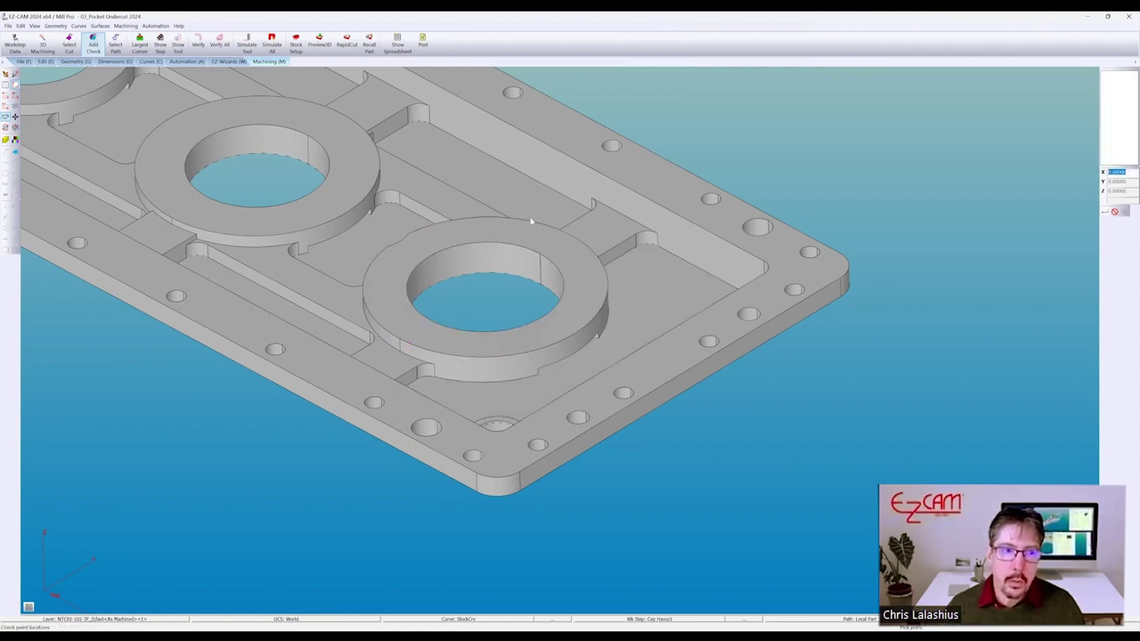
Verify the pocket toolpath with the ring as check surface and preview the cut in 3D
left_click(199, 43)
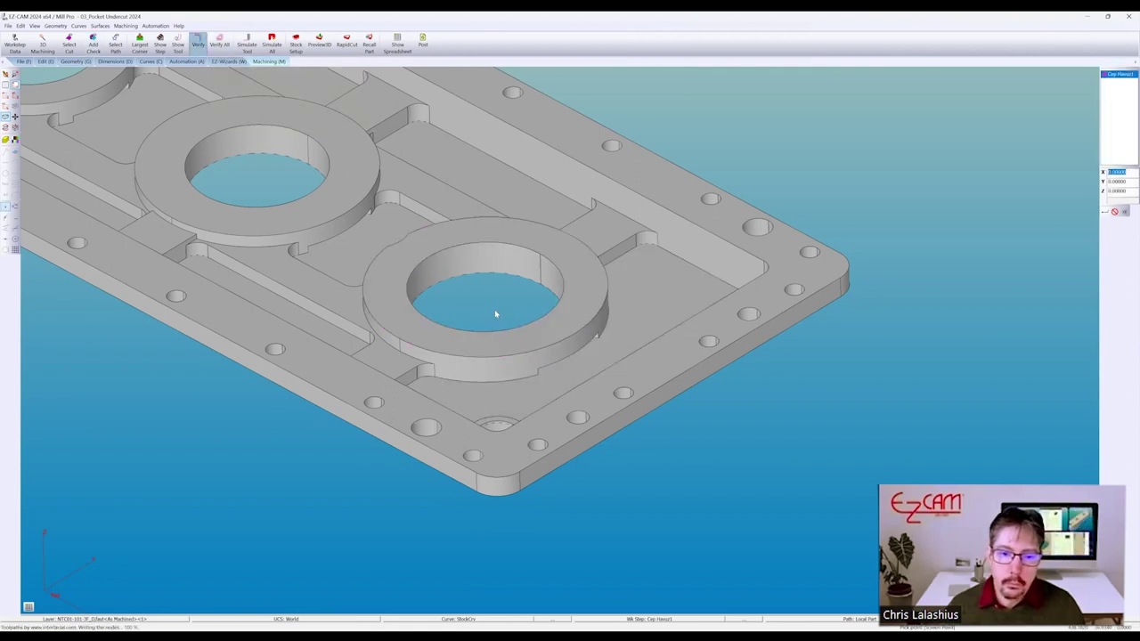
middle_click_drag(578, 443, 581, 283)
left_click(320, 41)
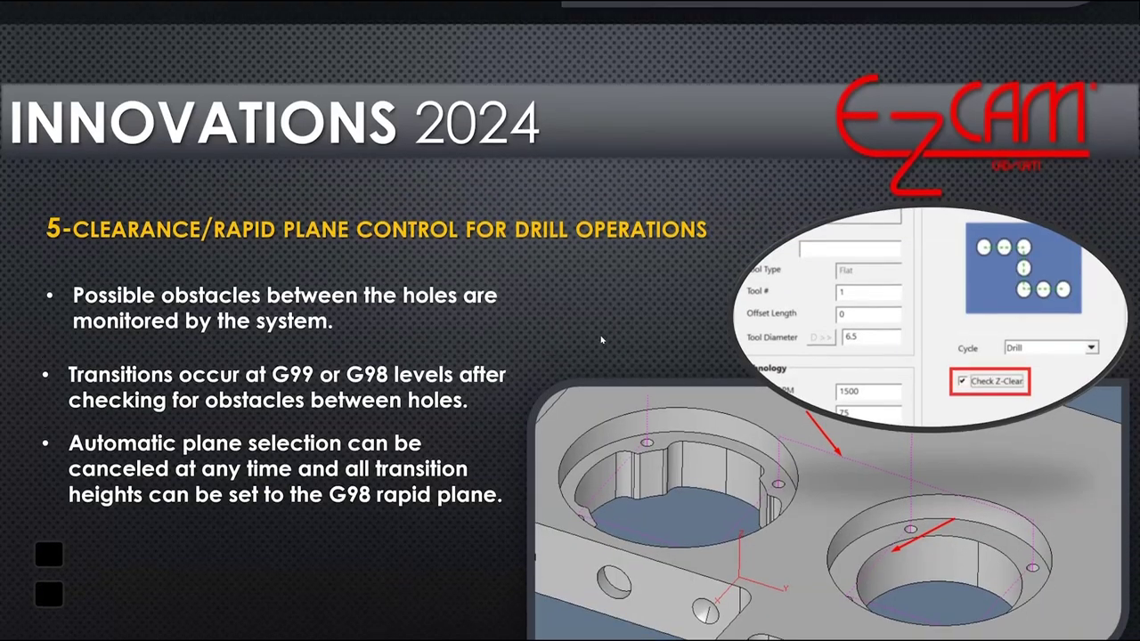
left_click(601, 340)
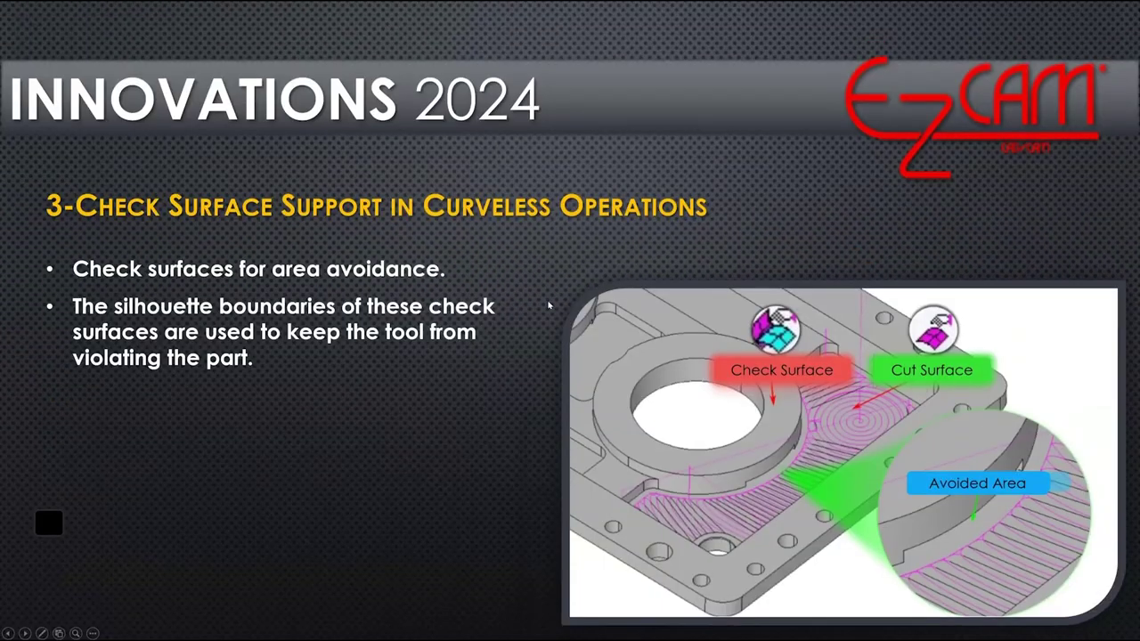
left_click(548, 305)
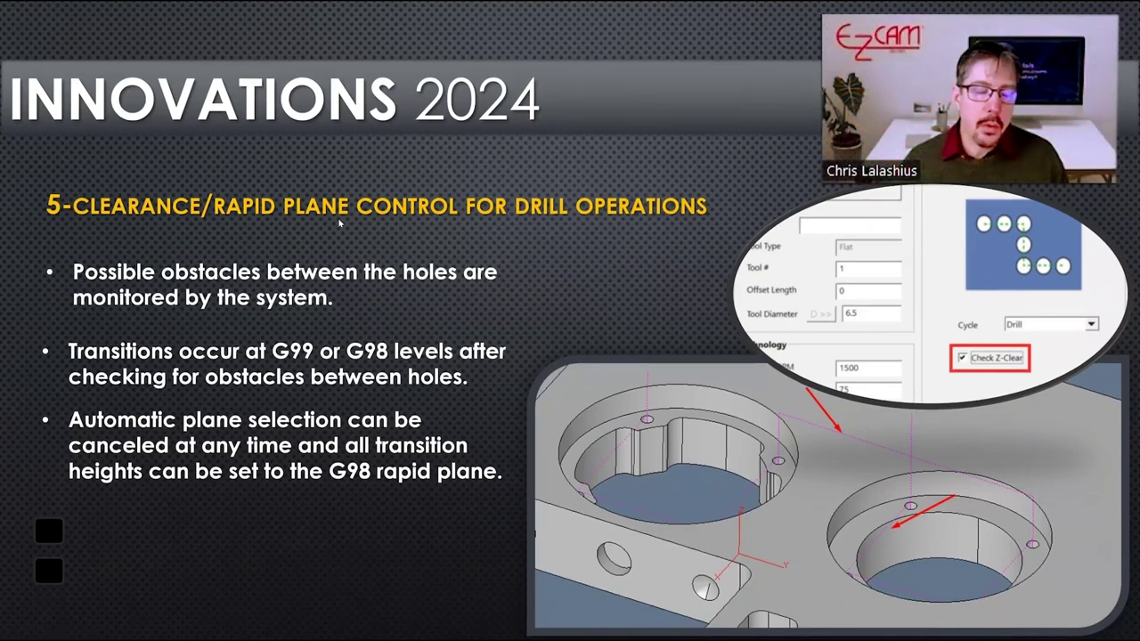
left_click(366, 233)
left_click(366, 233)
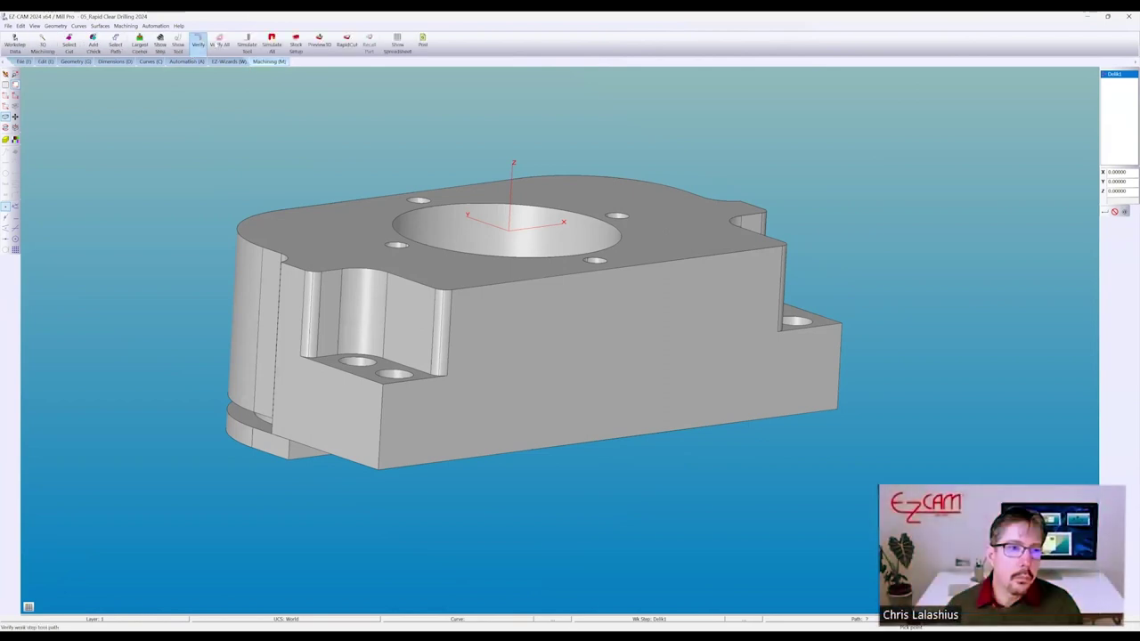
Examine the Delik1 drilling toolpath's transition heights between the corner holes at both ends of the part
middle_click_drag(447, 253, 411, 254)
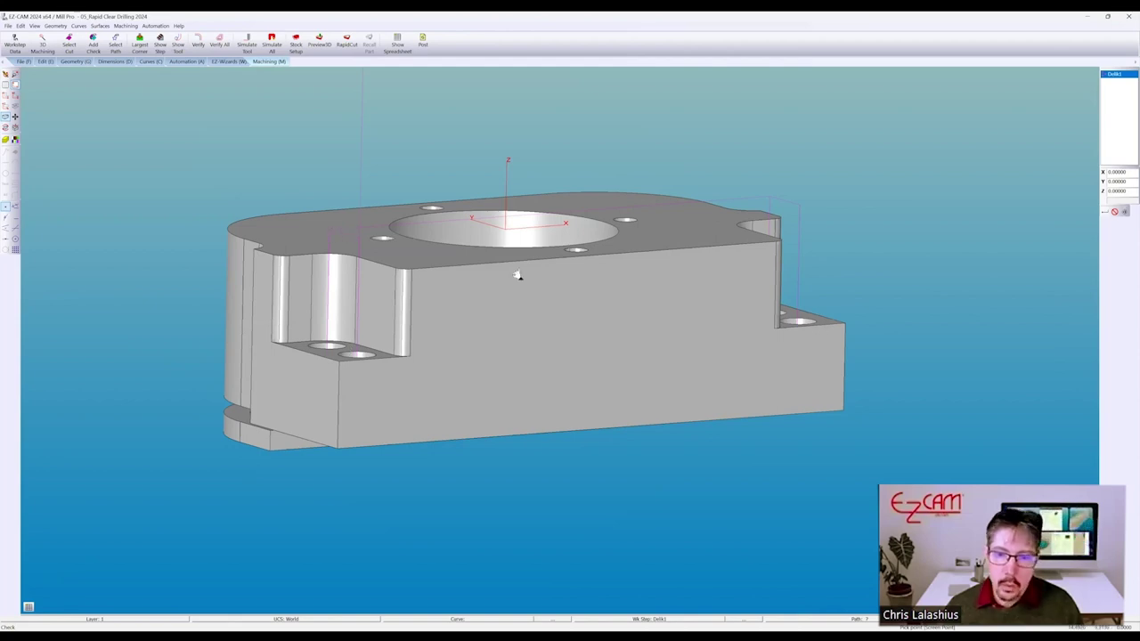
middle_click_drag(539, 265, 777, 228)
middle_click_drag(553, 262, 820, 258)
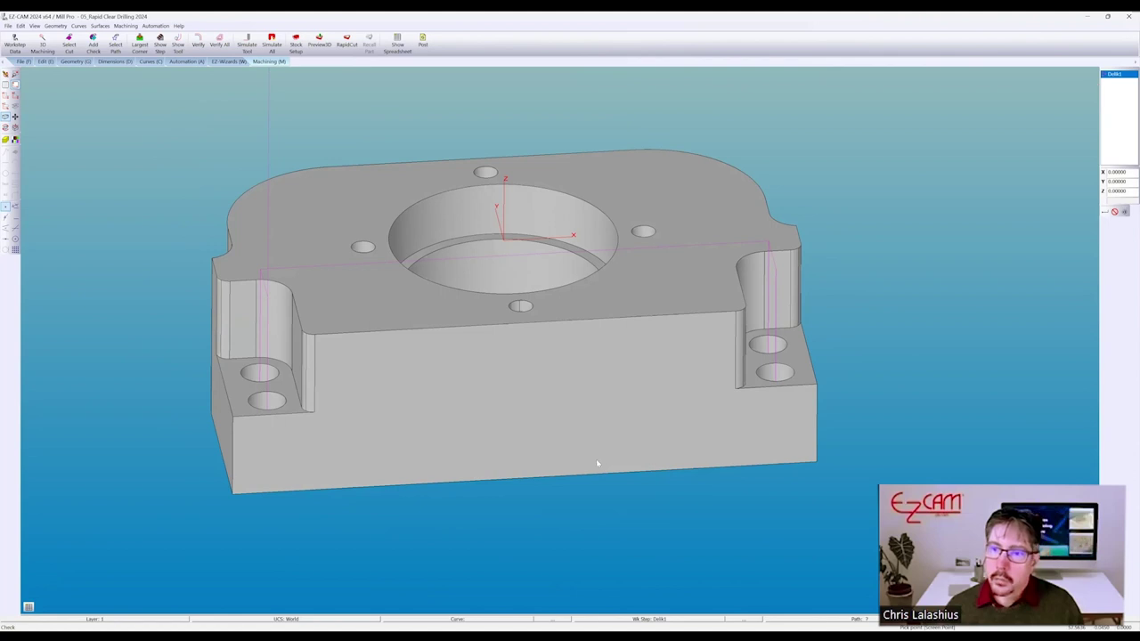
Enable Check Z-Clear in the Delik1 work step's drill cycle settings
key("Escape")
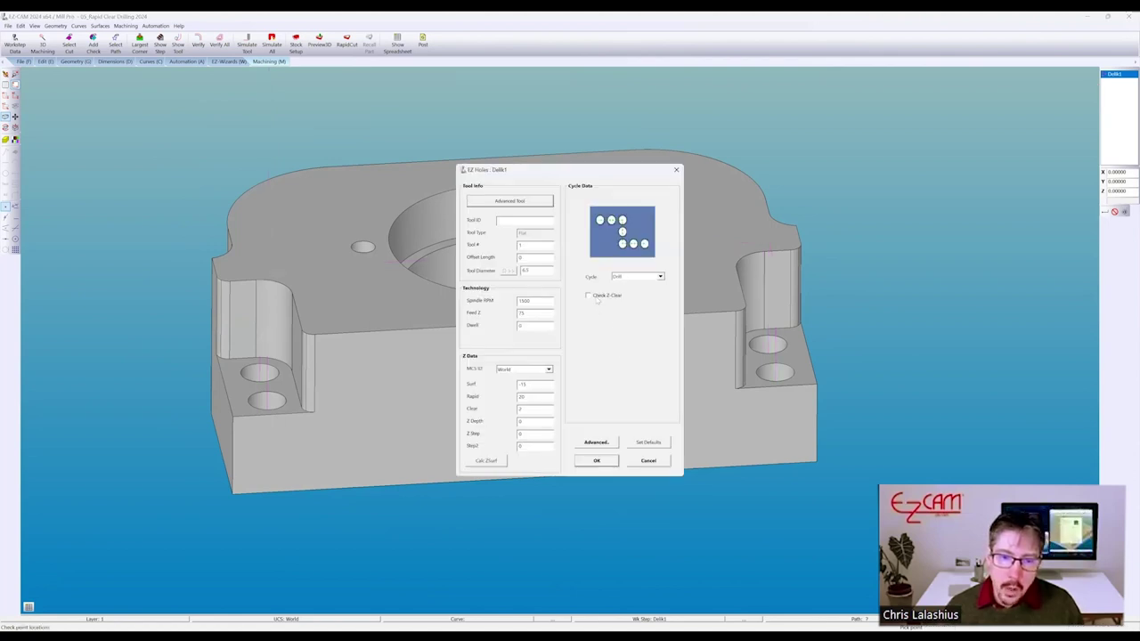
left_click(589, 295)
left_click(595, 460)
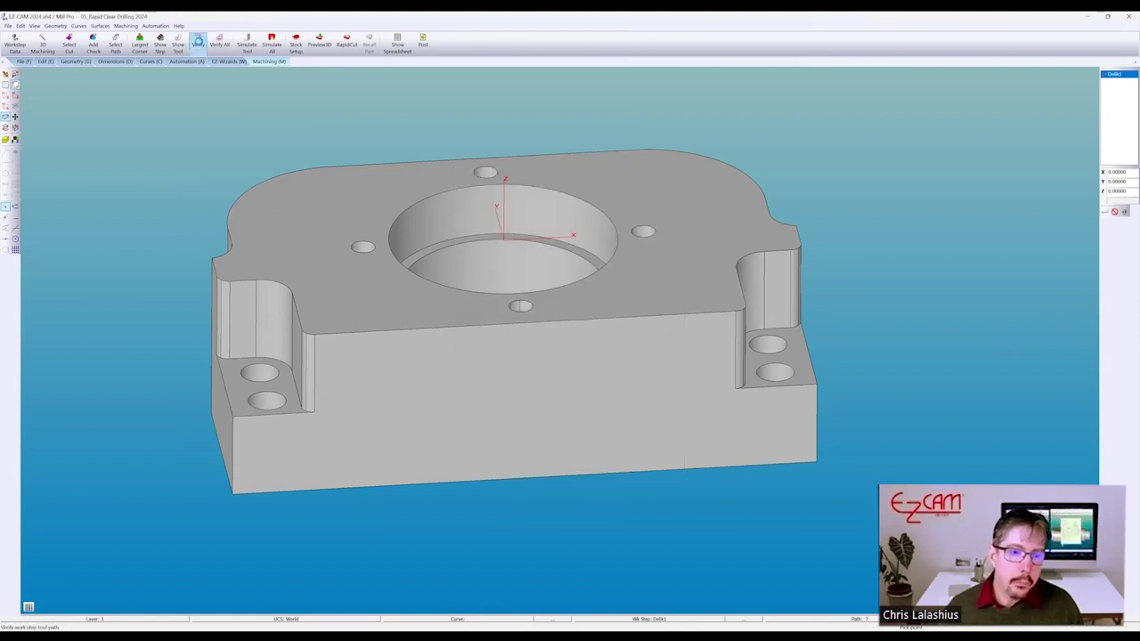
Examine the reverified Delik1 toolpath's transitions between neighbouring holes and across the part
middle_click_drag(330, 217, 431, 363)
scroll(438, 358, "up", 5)
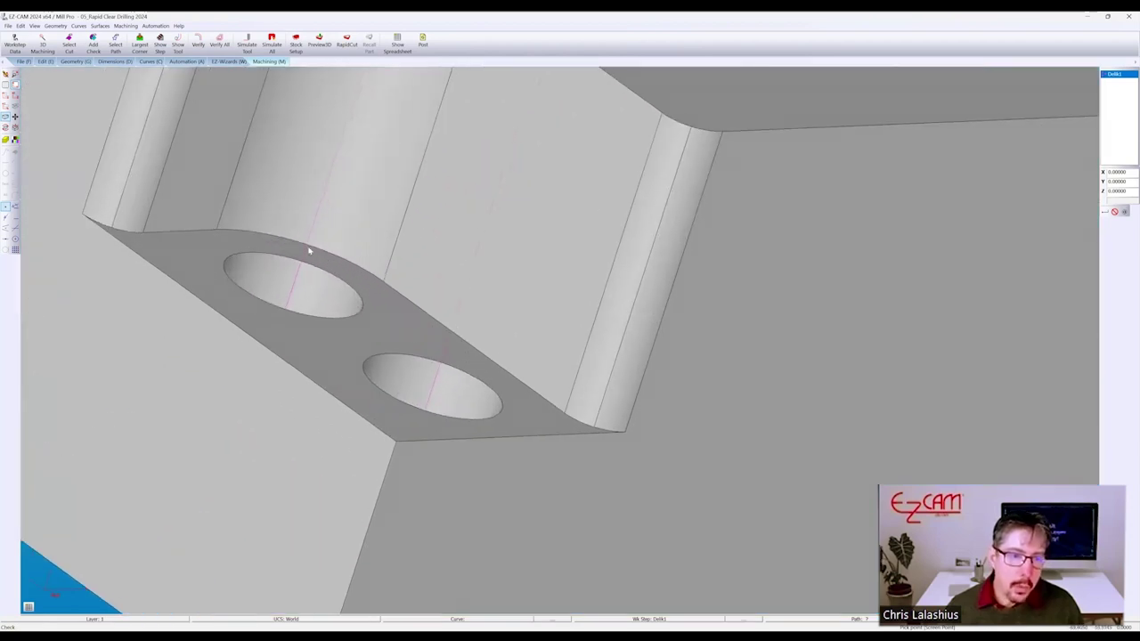
scroll(301, 285, "down", 10)
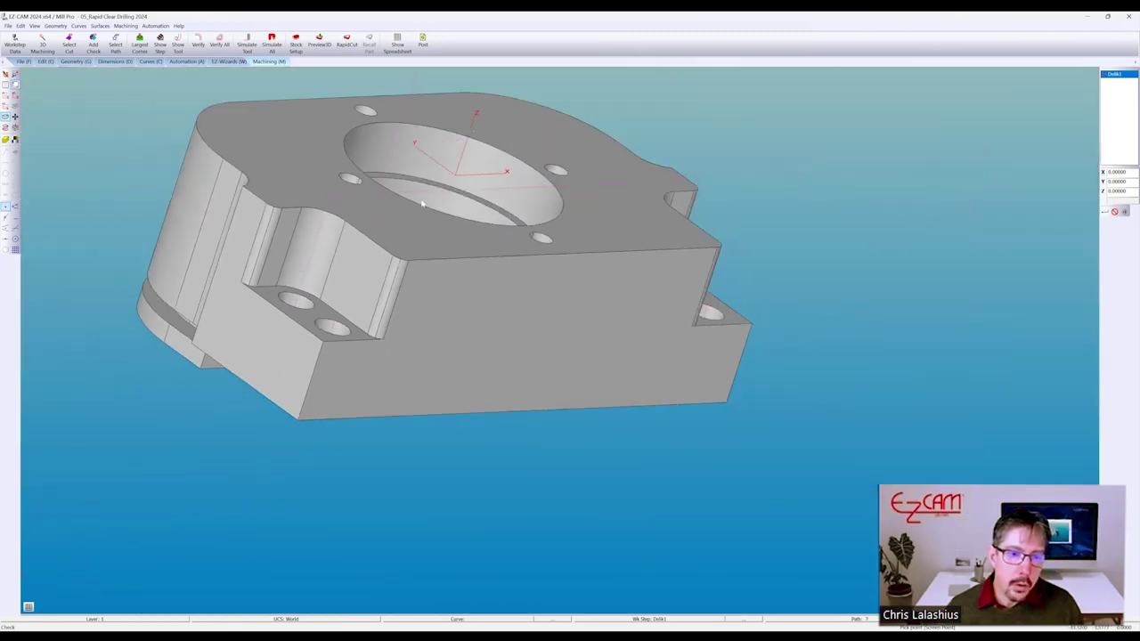
middle_click_drag(509, 211, 570, 224)
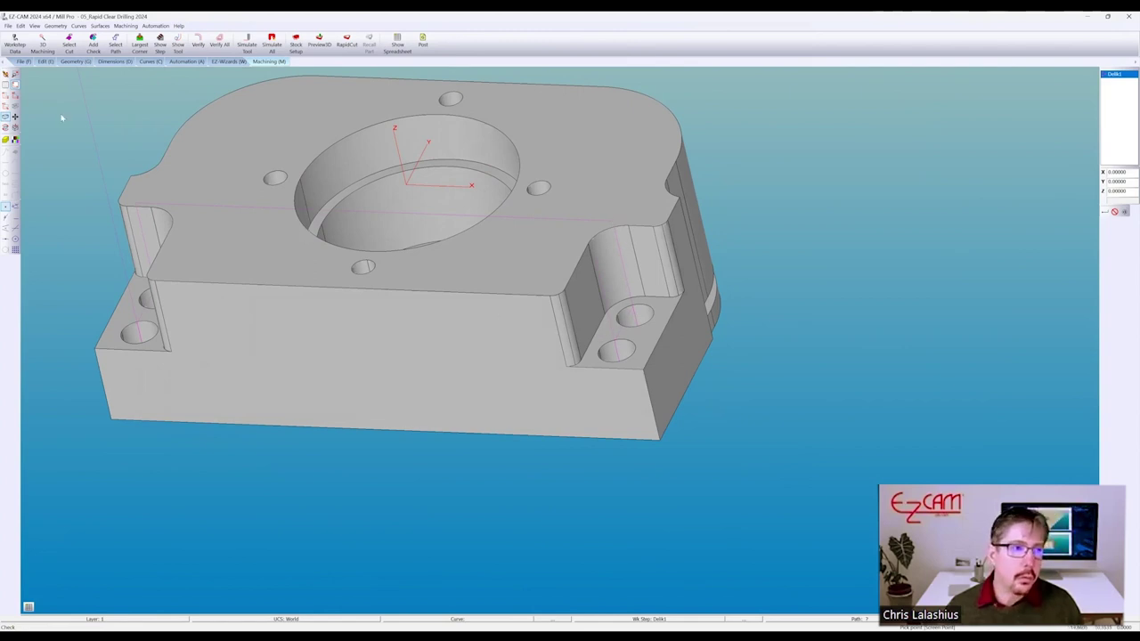
Open the recent part file 05a_Rapid Clear Drilling.3dp
left_click(22, 60)
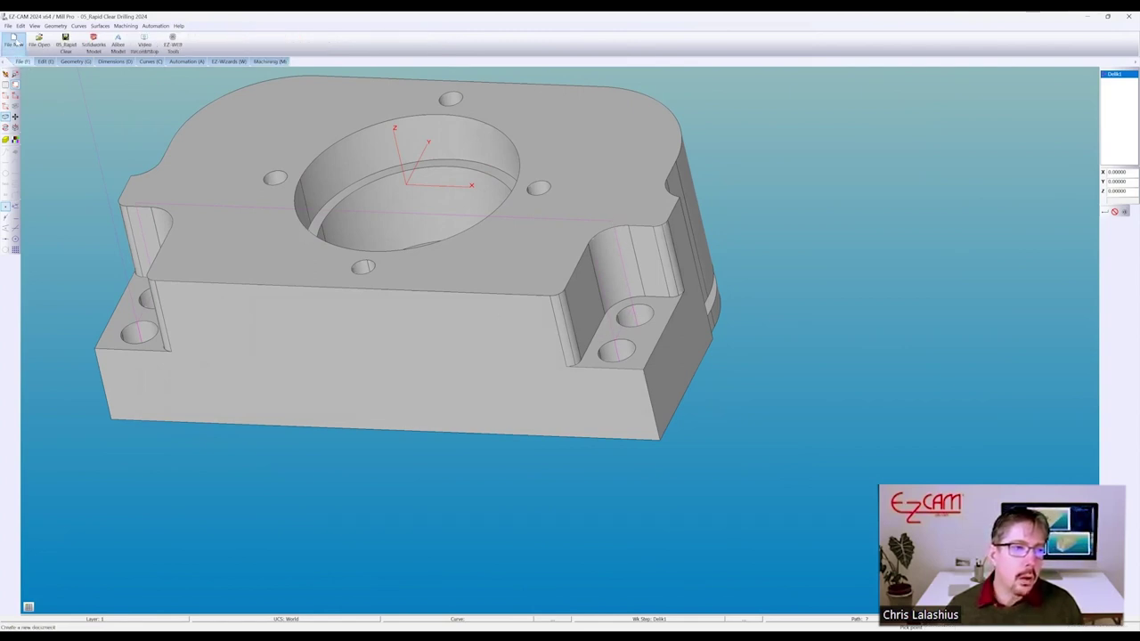
left_click(13, 41)
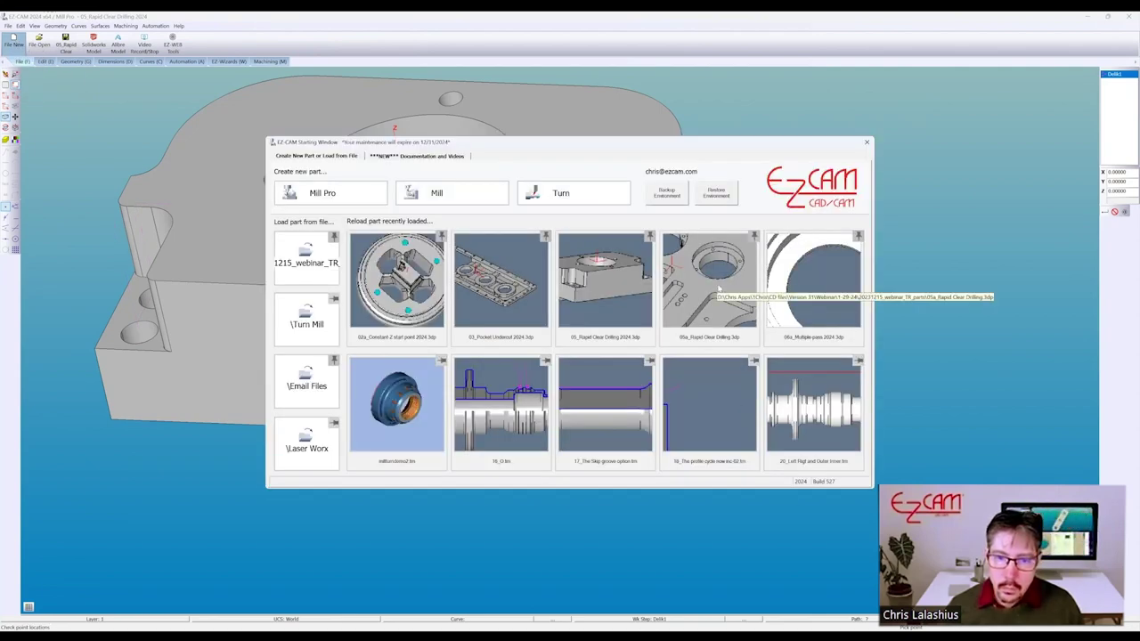
left_click(693, 466)
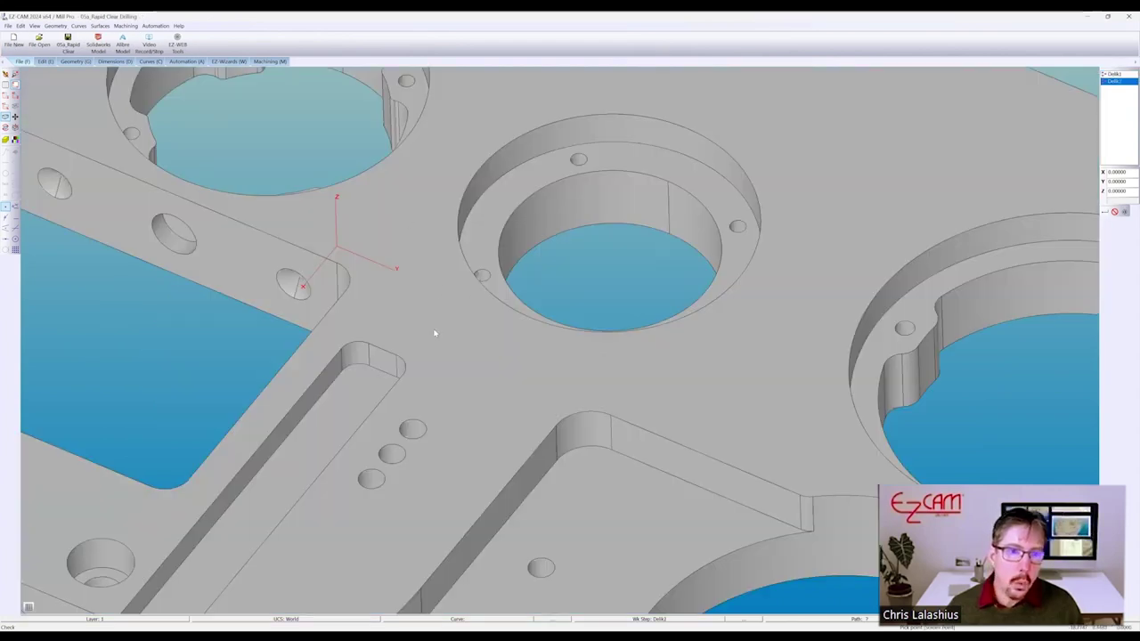
Verify the Delik1 drilling toolpath for the small holes around the recessed circular bores
scroll(435, 333, "down", 1)
scroll(448, 102, "down", 3)
scroll(316, 206, "up", 3)
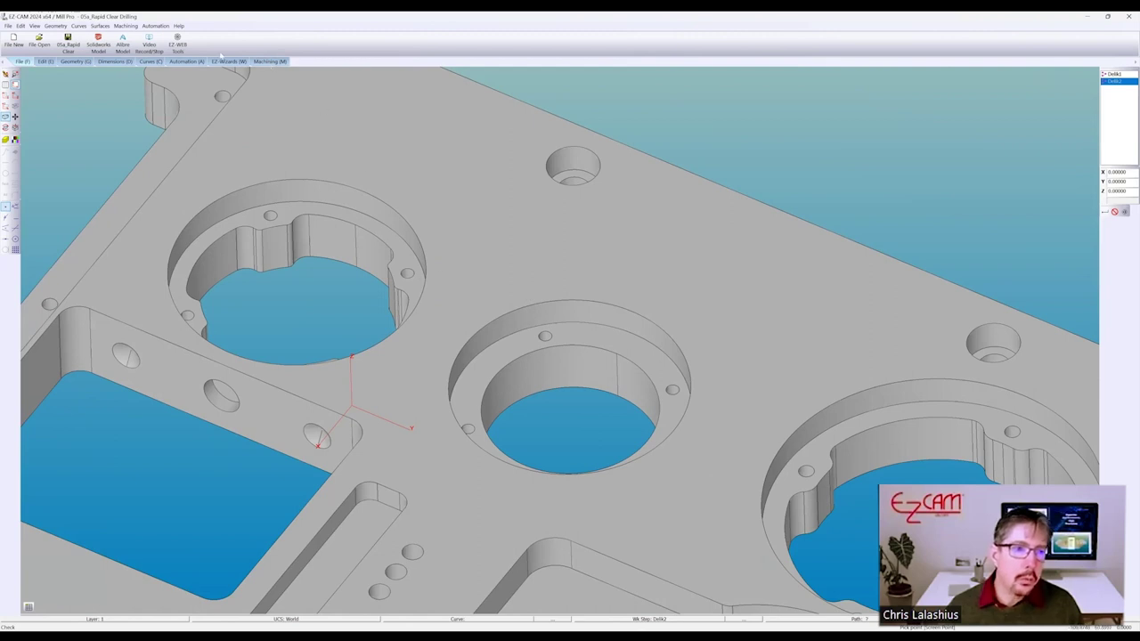
left_click(267, 61)
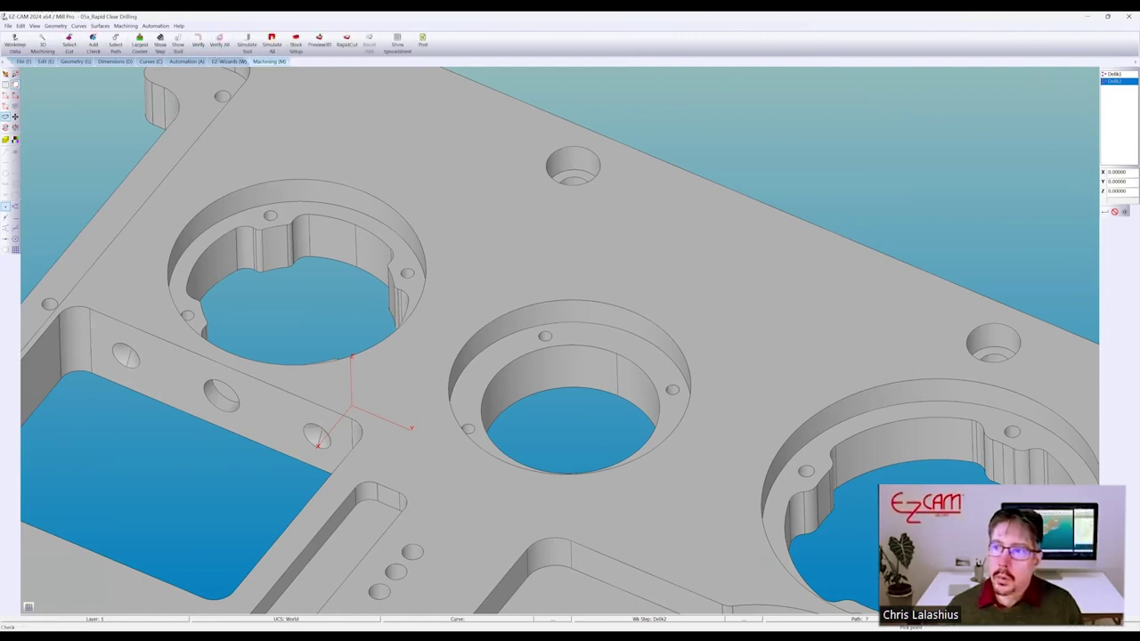
left_click(200, 42)
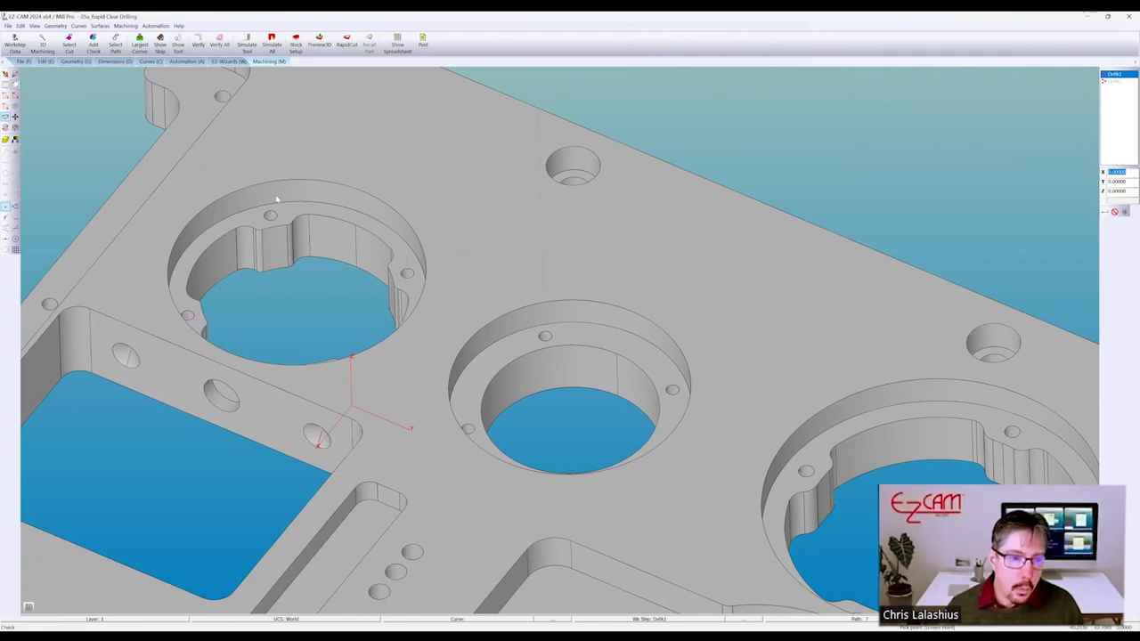
Open the part file 06a_Multiple-pass 2024.3DP and verify the Kontür3 contour toolpath around the large bore
scroll(275, 194, "up", 3)
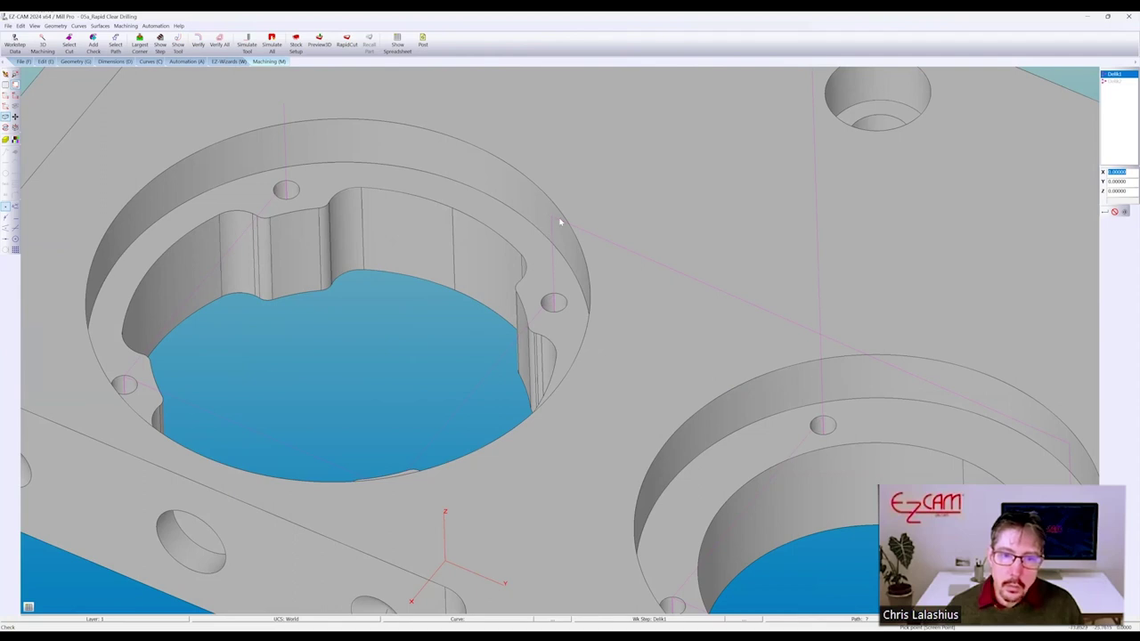
scroll(529, 203, "down", 3)
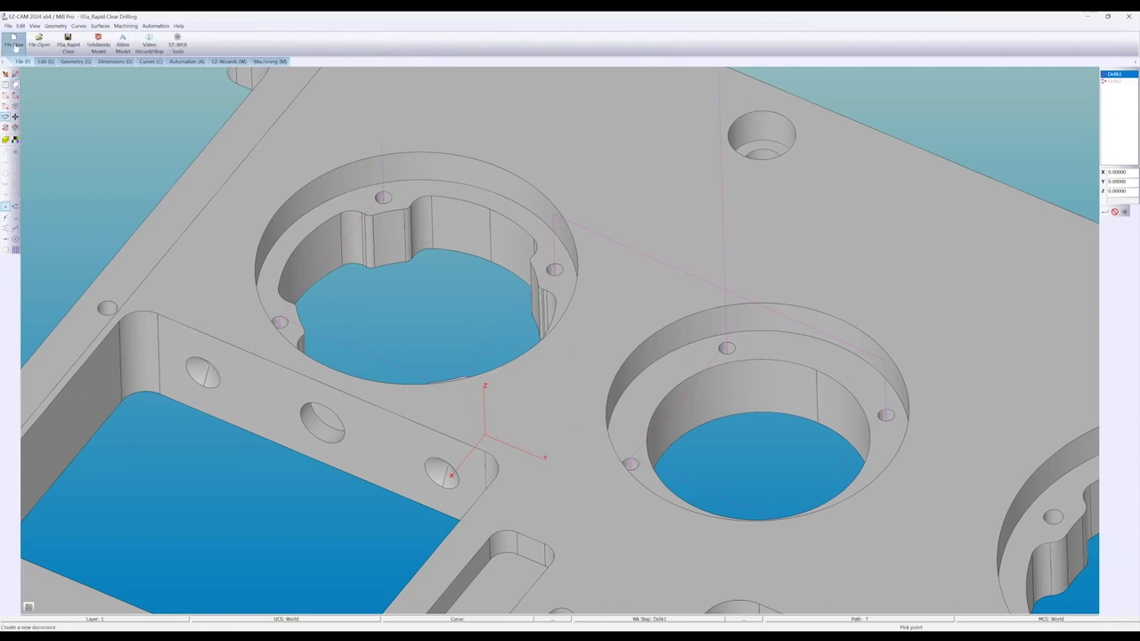
left_click(319, 272)
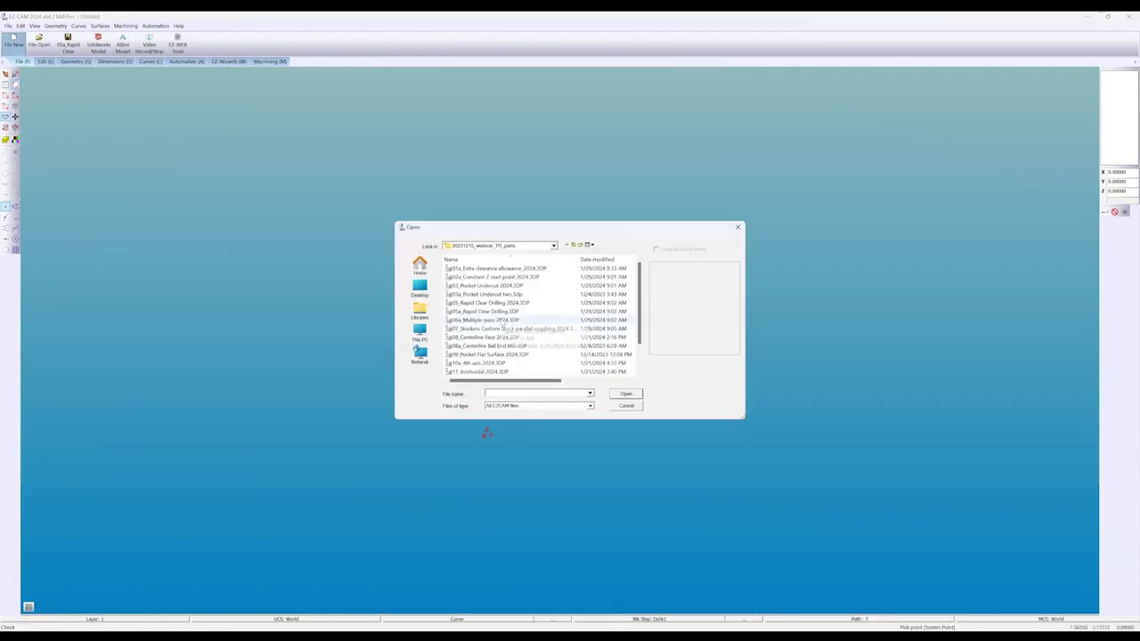
double_click(490, 319)
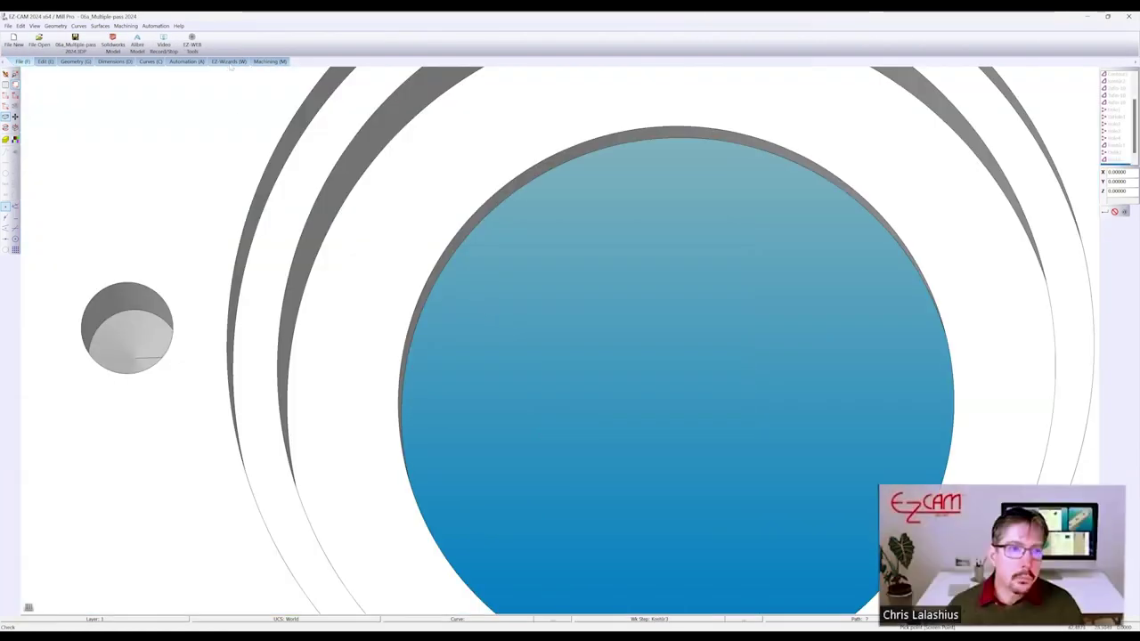
left_click(267, 61)
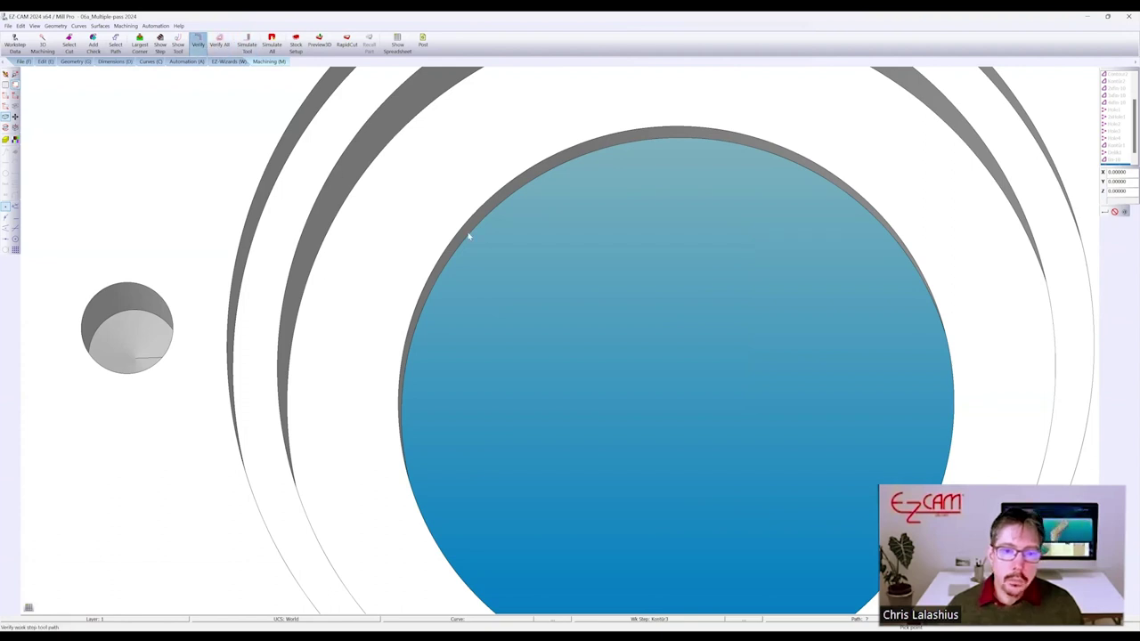
scroll(515, 287, "down", 2)
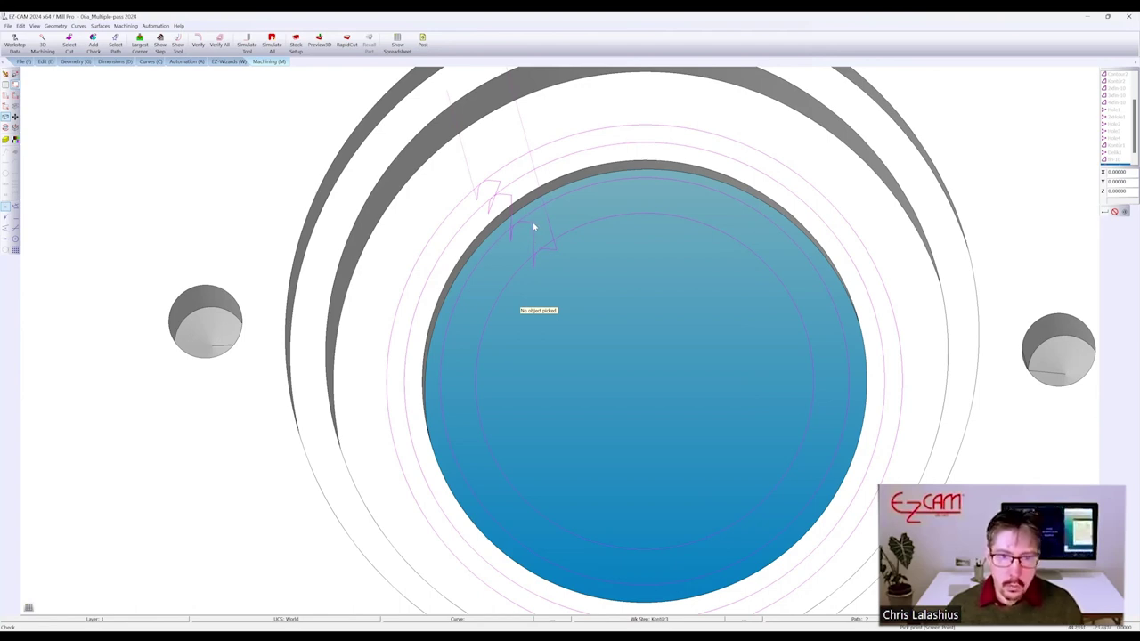
Enable the Bi-direc (open) / Helical (closed) option in the Kontür3 work step's multiple-pass cycle settings
double_click(1108, 162)
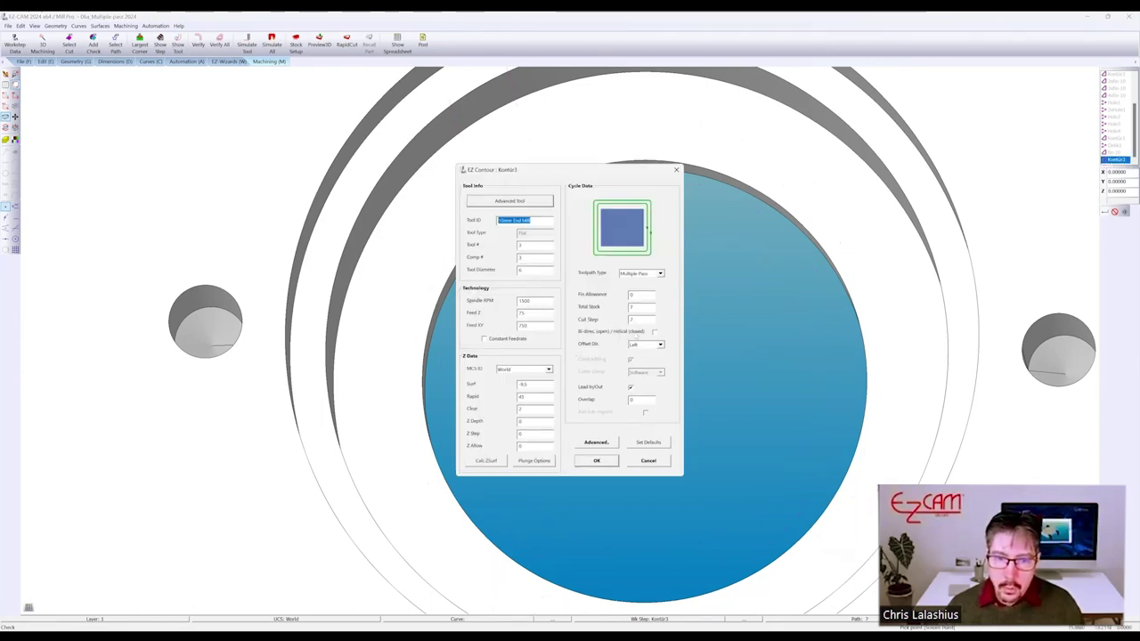
left_click(655, 332)
left_click(609, 463)
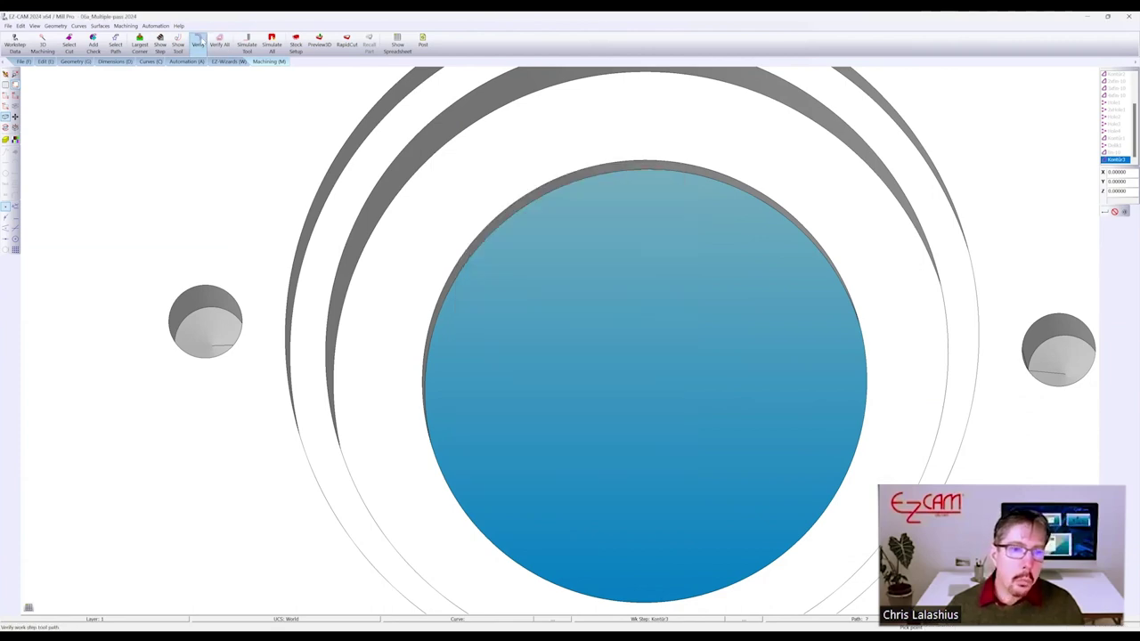
Reverify the Kontür3 toolpath and examine the transitions between its passes around the large bore
left_click(219, 43)
scroll(512, 308, "down", 2)
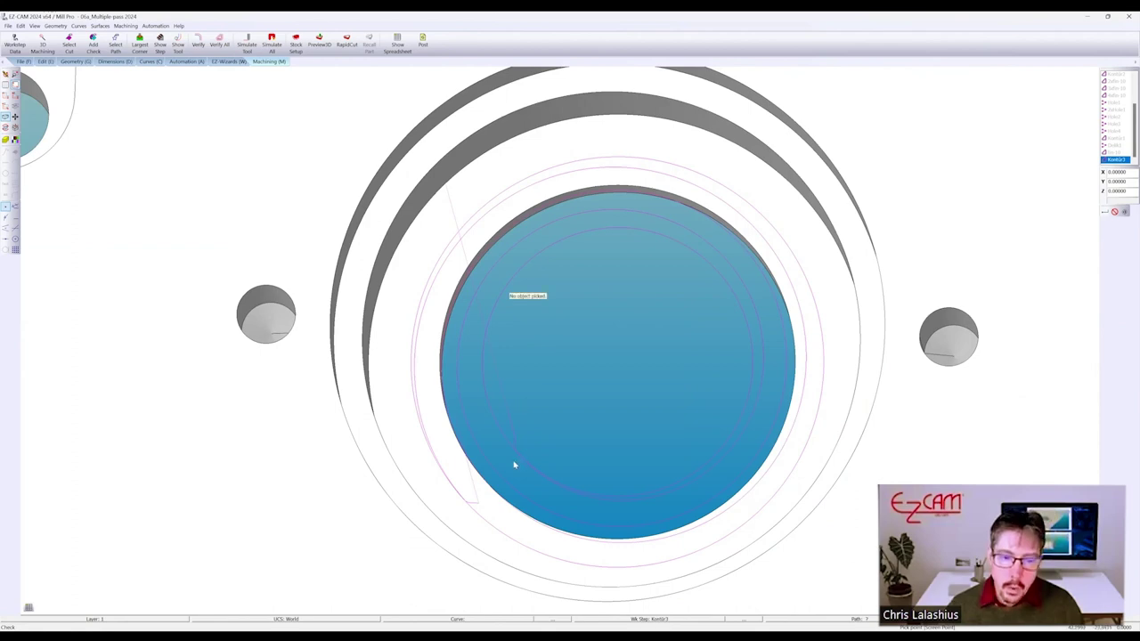
scroll(520, 418, "up", 3)
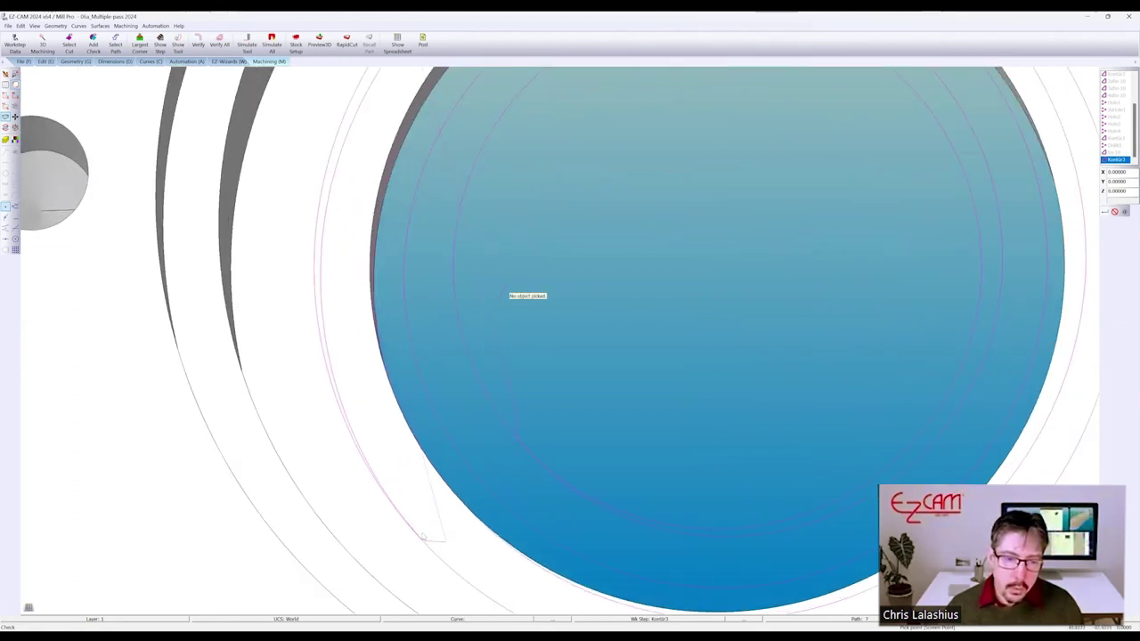
scroll(460, 392, "down", 3)
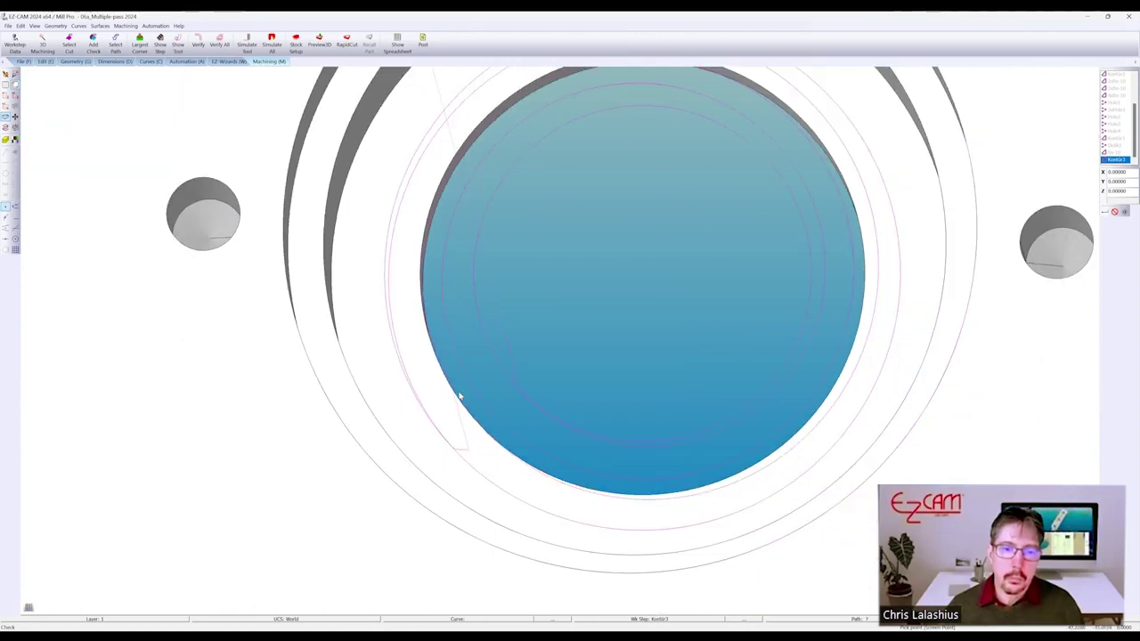
Open the part file 07_Stockcrv Custom Stock parallel roughing 2024.3DP and verify the rough work step's toolpath
scroll(463, 354, "down", 2)
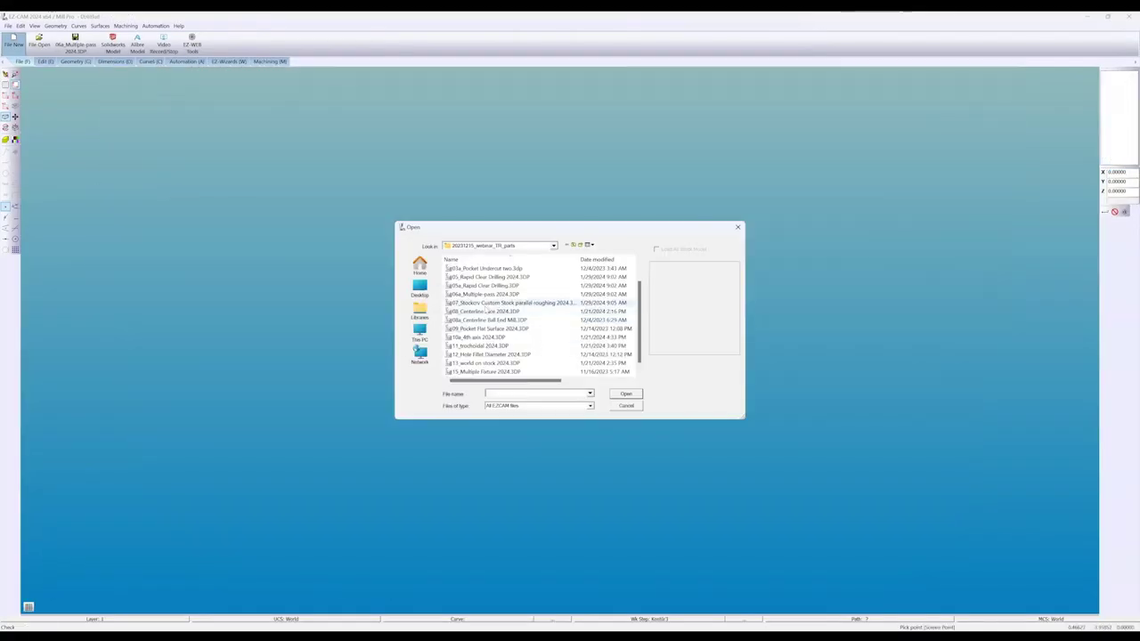
double_click(481, 303)
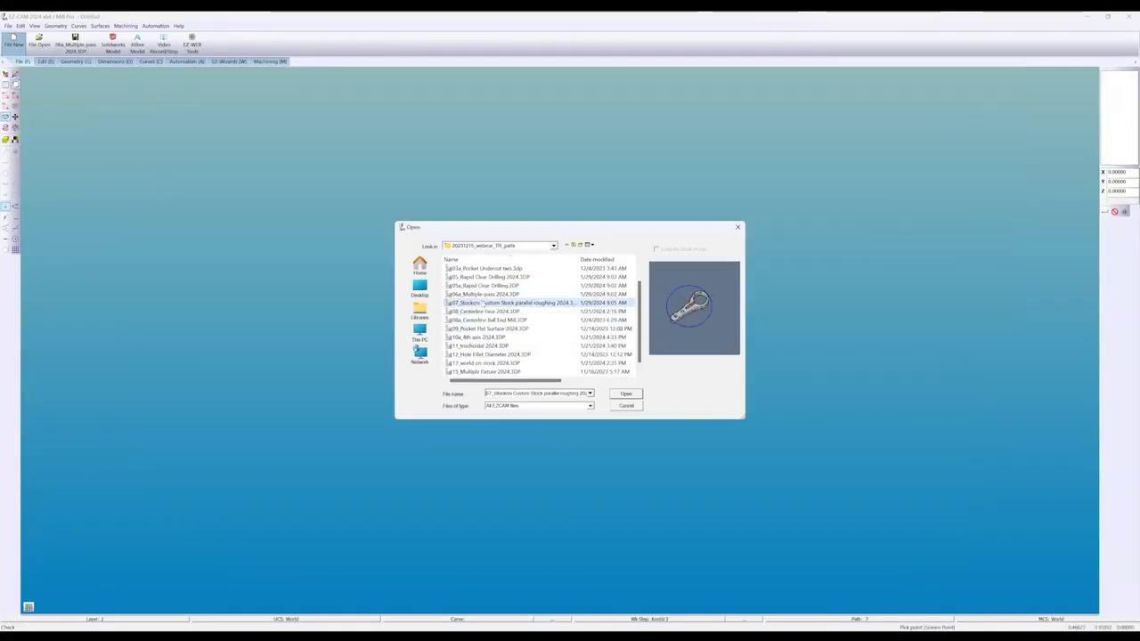
left_click(272, 62)
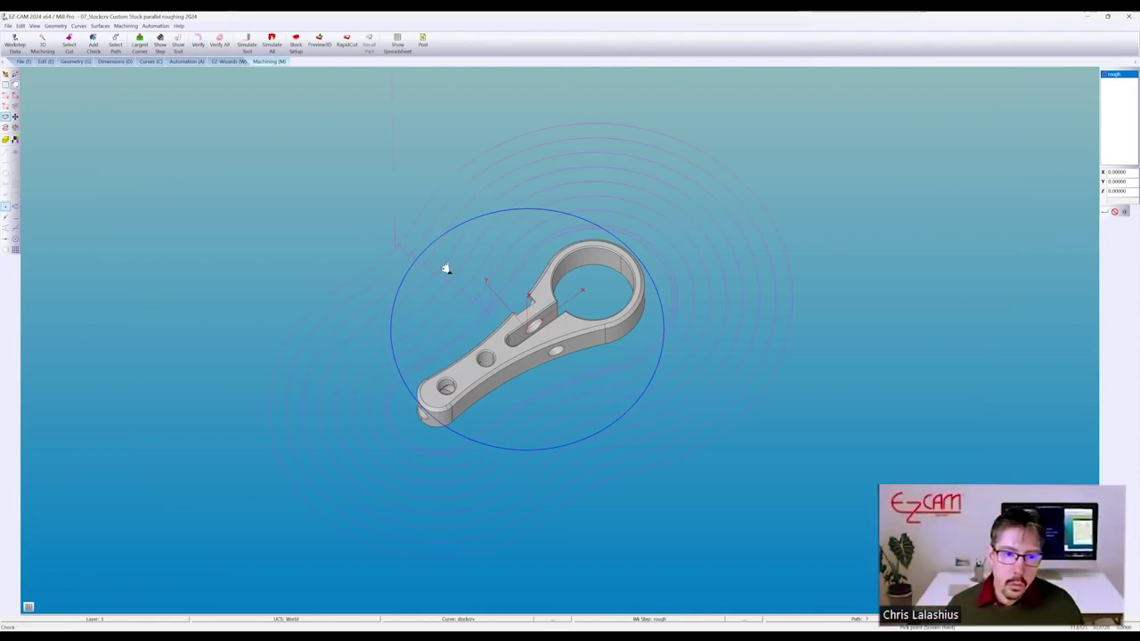
scroll(446, 288, "down", 2)
middle_click_drag(434, 316, 451, 237)
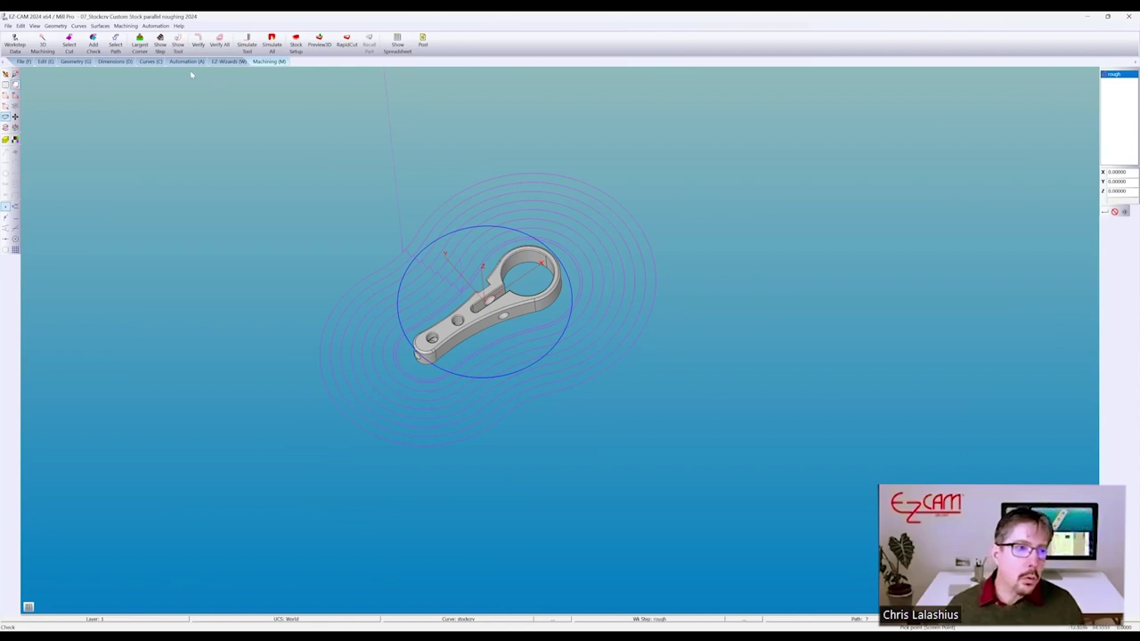
Inspect the circular stockcrv curve through the path selection and reverify the roughing toolpath around the arm-shaped part
left_click(115, 45)
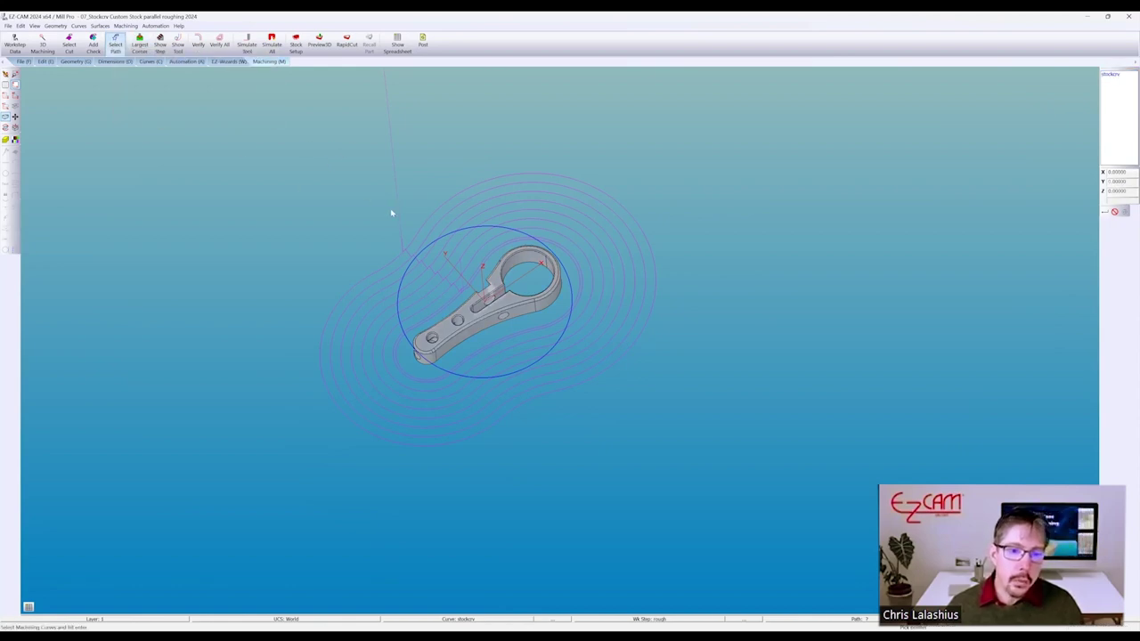
left_click(455, 233)
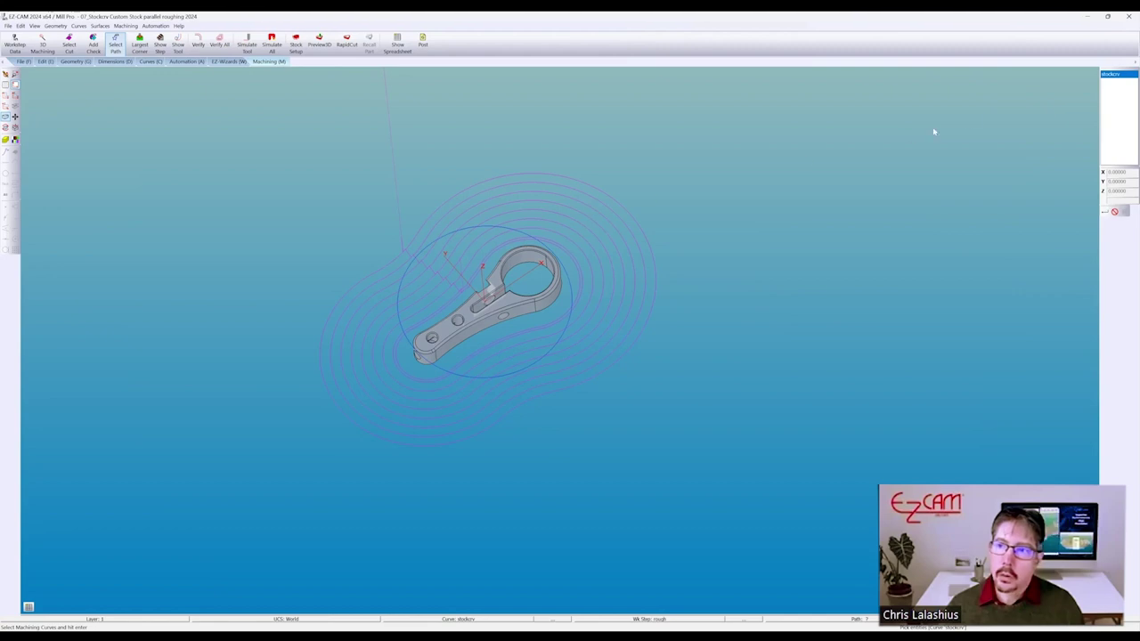
left_click(567, 196)
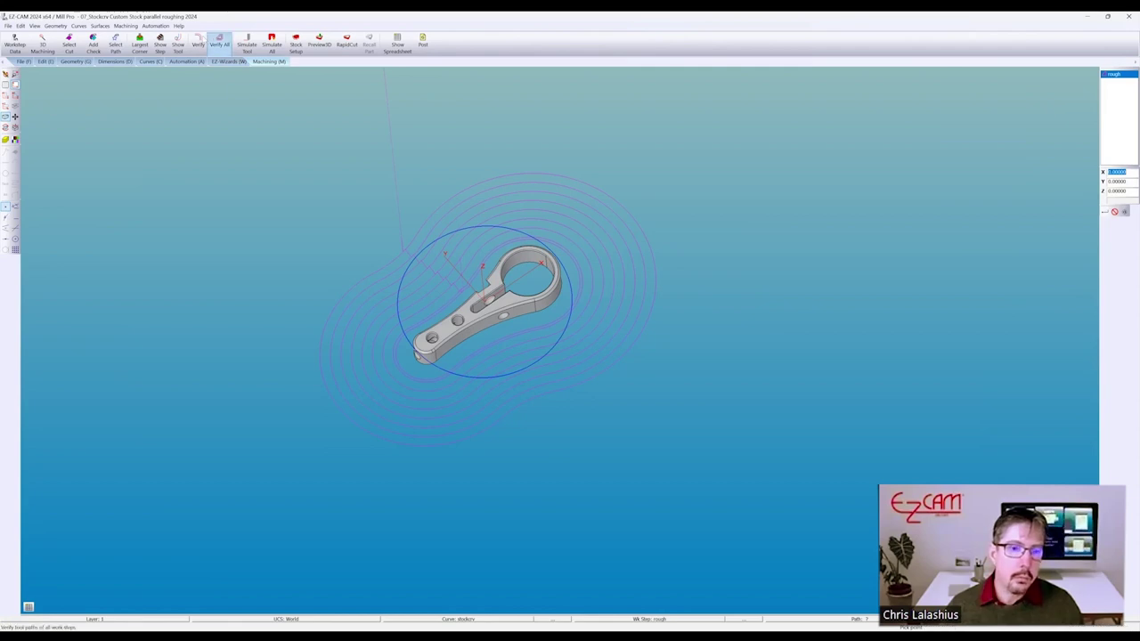
middle_click_drag(461, 387, 443, 216)
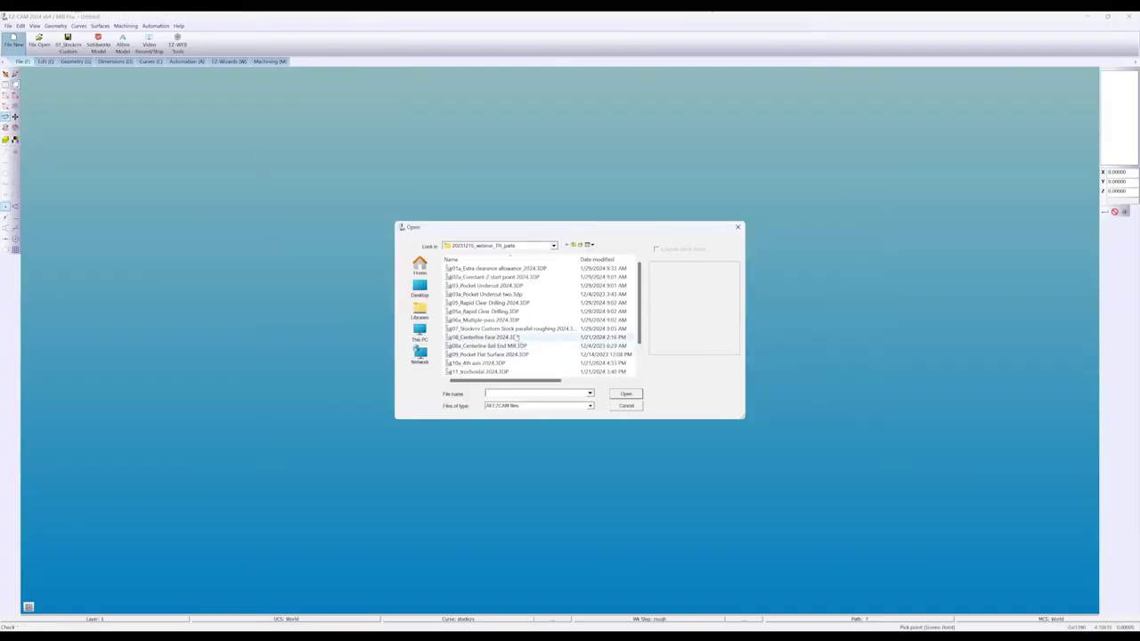
Open the part file 08_Centerline Face 2024.3DP and verify the Yüzey2 facing toolpath on the top face
double_click(524, 335)
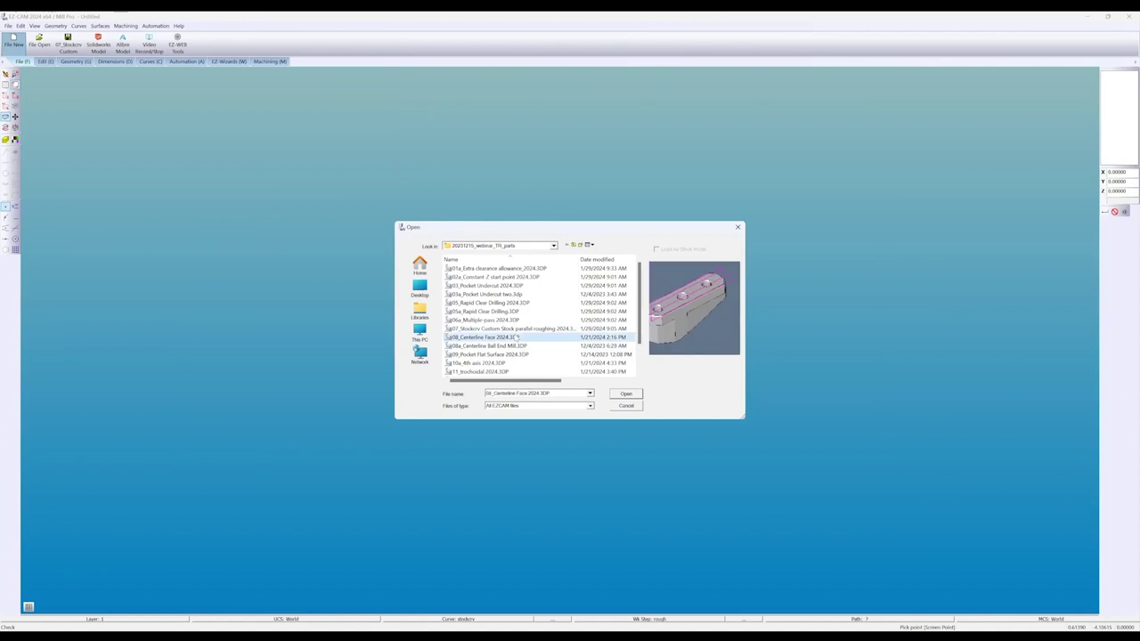
left_click(277, 63)
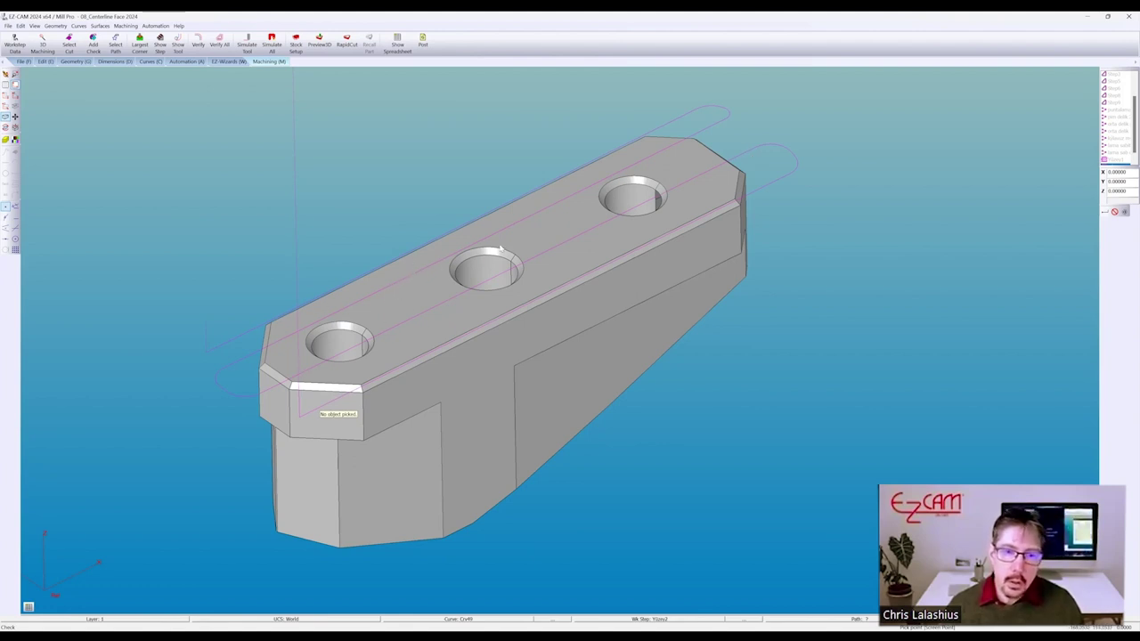
Change the Yüzey2 face cycle to Contour (Centerline) and verify its toolpath along the top face
double_click(1115, 159)
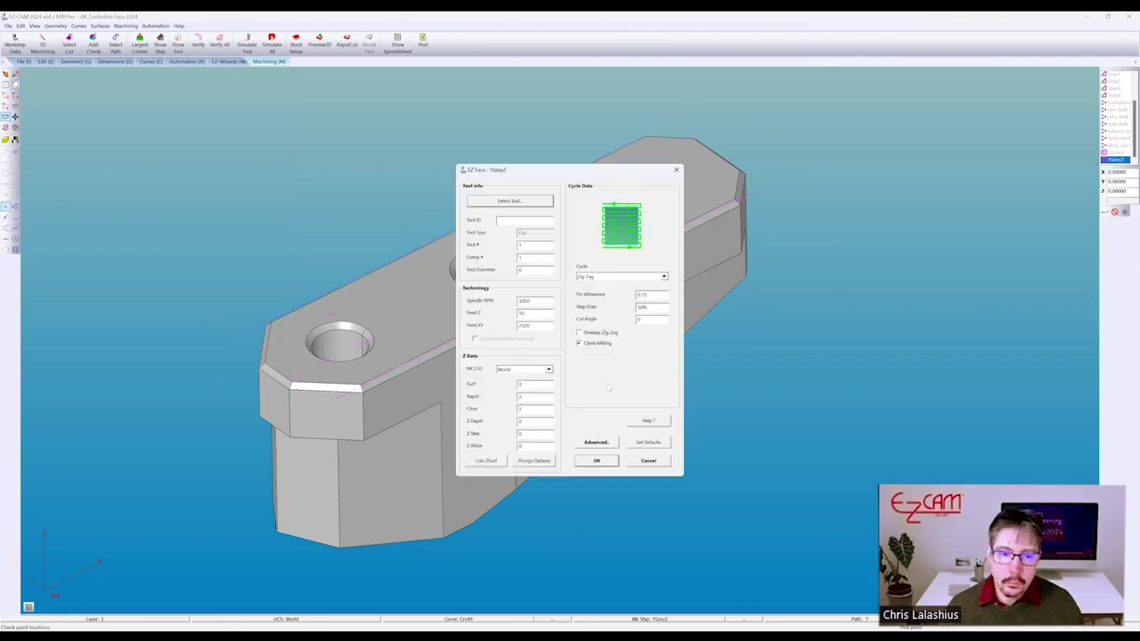
left_click(664, 277)
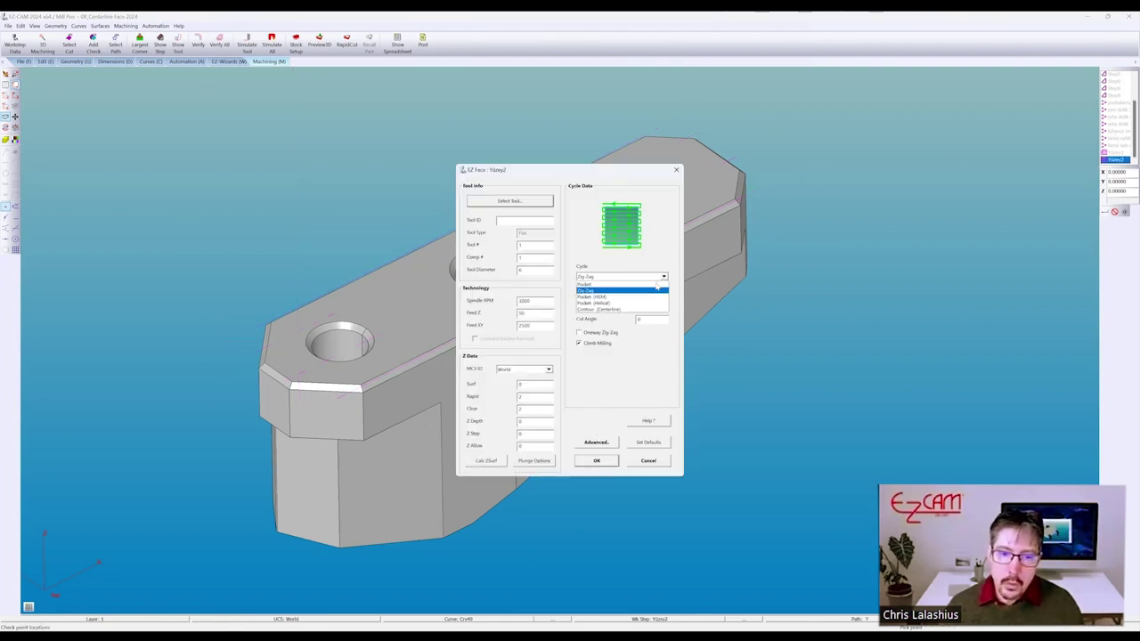
left_click(644, 309)
left_click(596, 460)
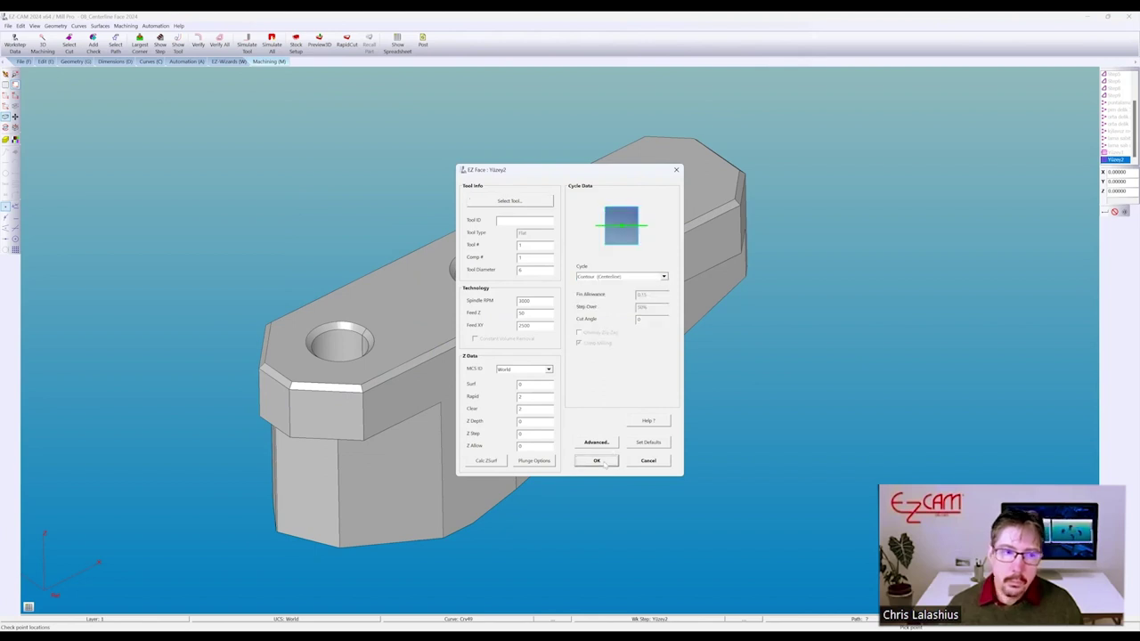
left_click(198, 43)
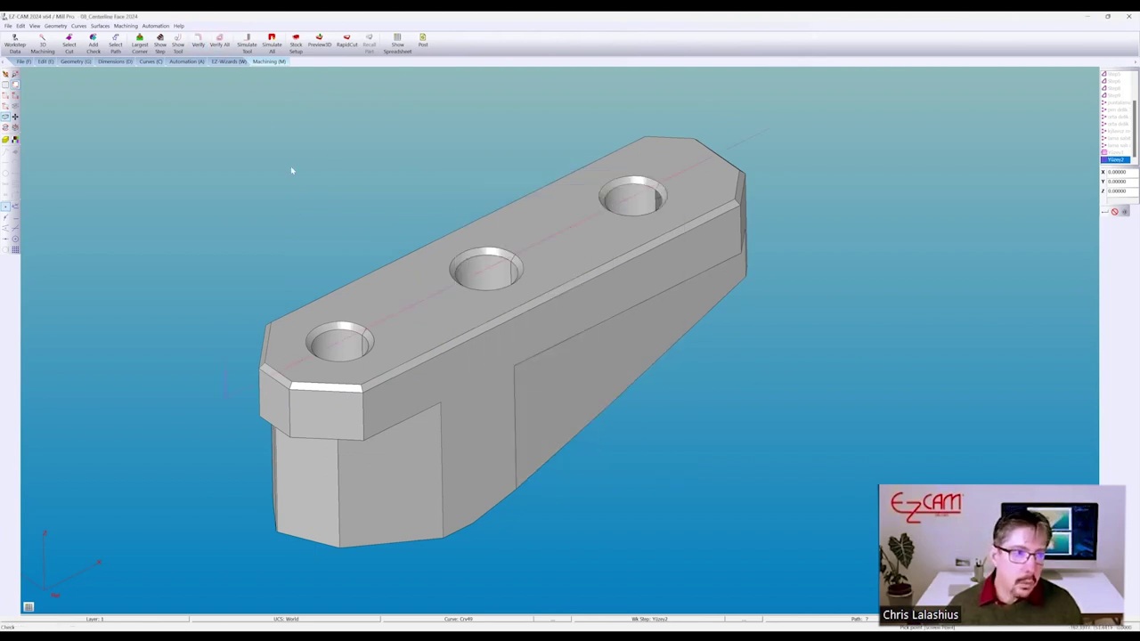
Close the centerline face part without saving and open 08a_Centerline Ball End Mill.3DP from the webinar parts folder
left_click(23, 62)
left_click(14, 43)
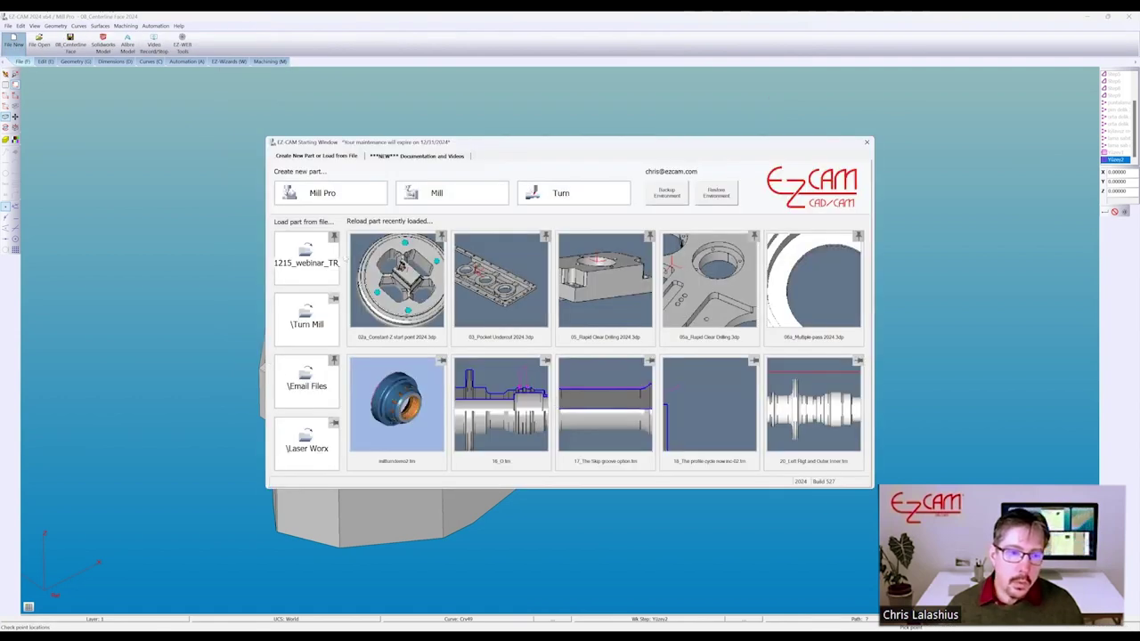
left_click(307, 254)
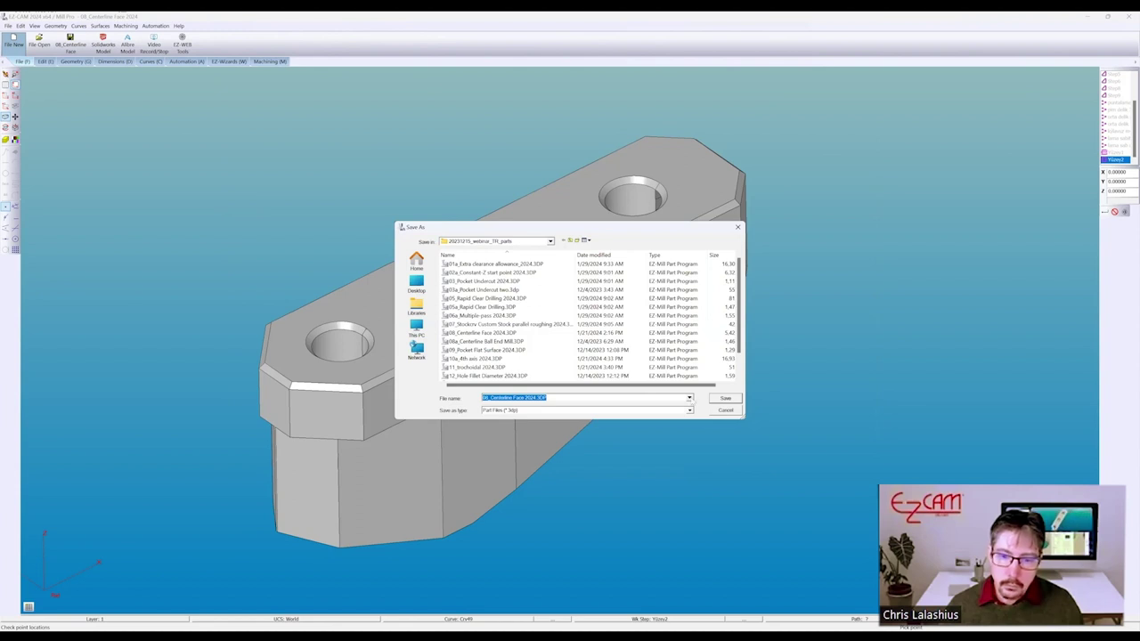
left_click(726, 410)
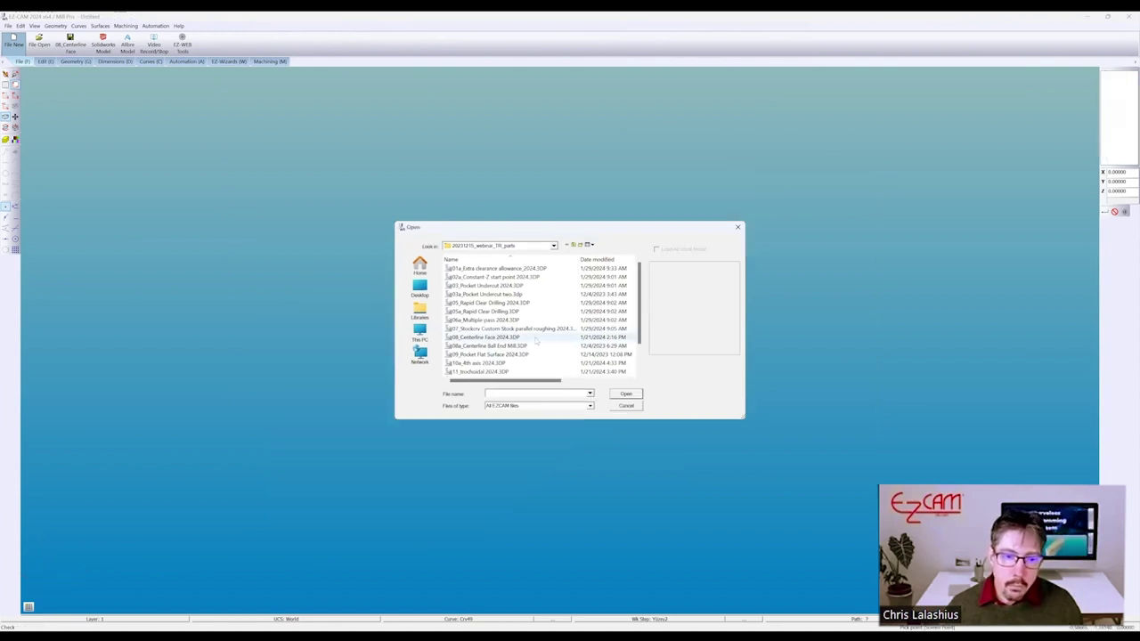
double_click(485, 320)
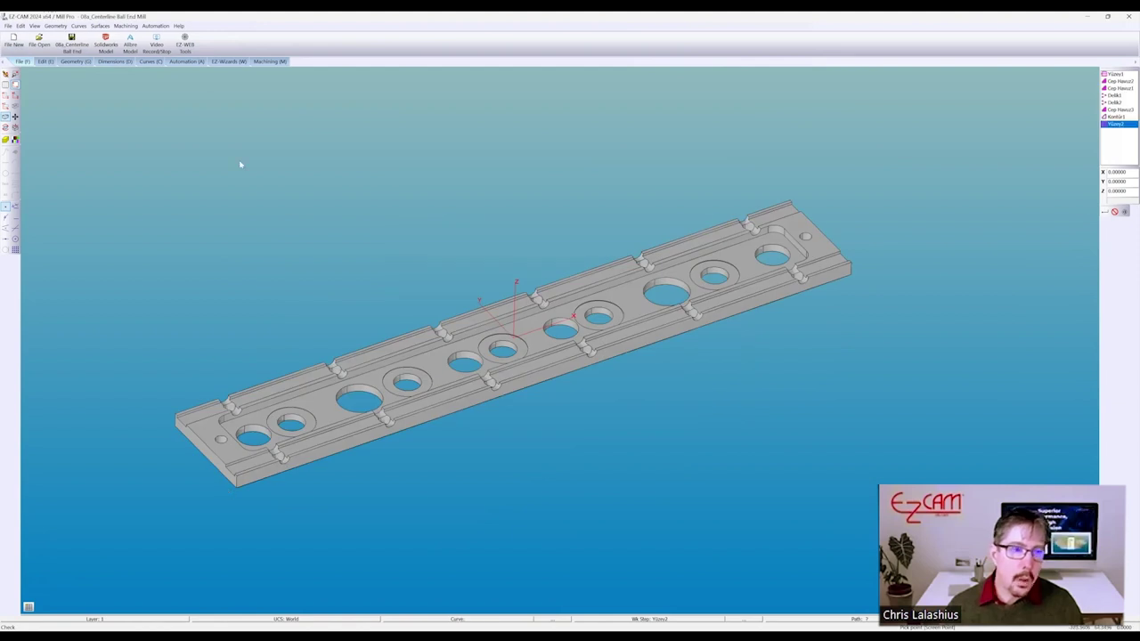
Inspect the cut surfaces selected for the Yüzey2 work step at the rounded cross groove, and verify its toolpath
left_click(269, 61)
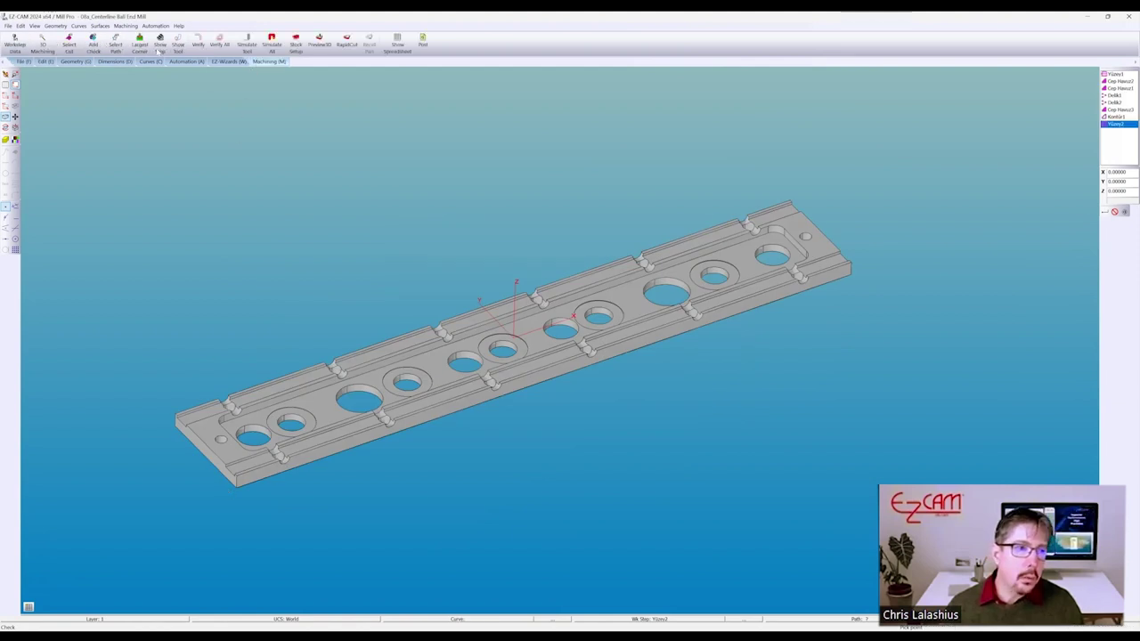
left_click(70, 44)
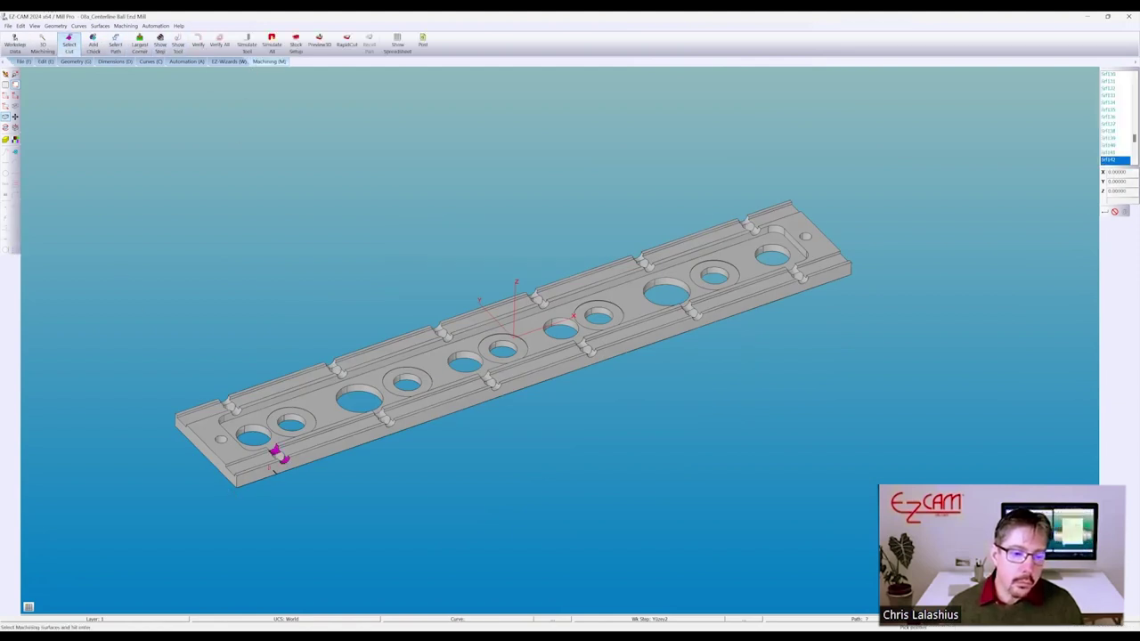
scroll(311, 376, "up", 3)
scroll(454, 369, "down", 2)
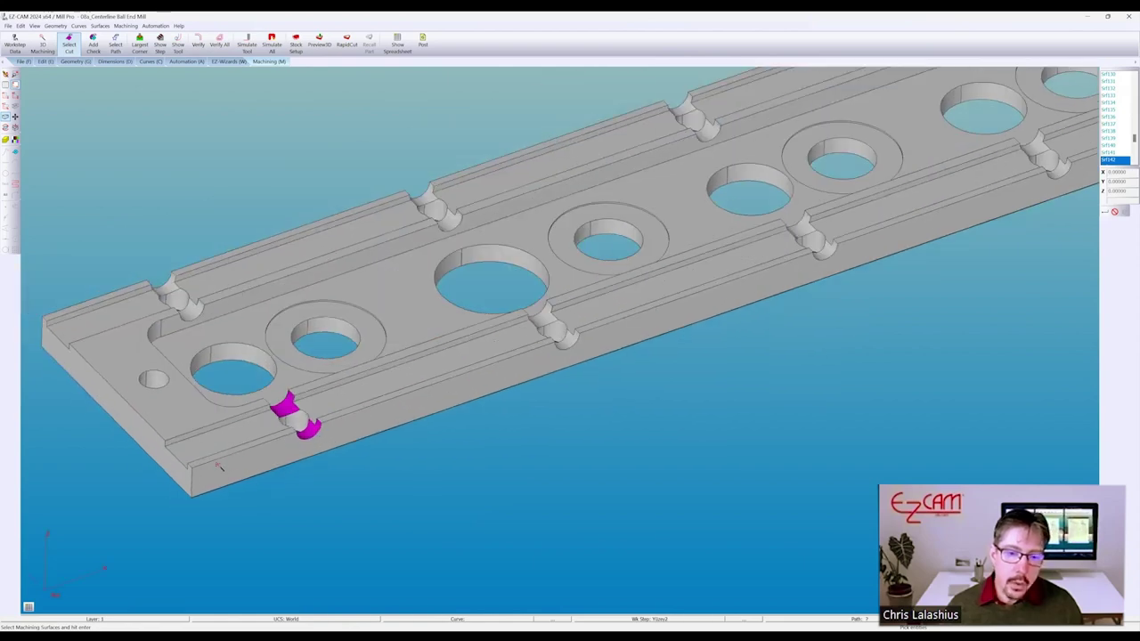
scroll(373, 397, "down", 3)
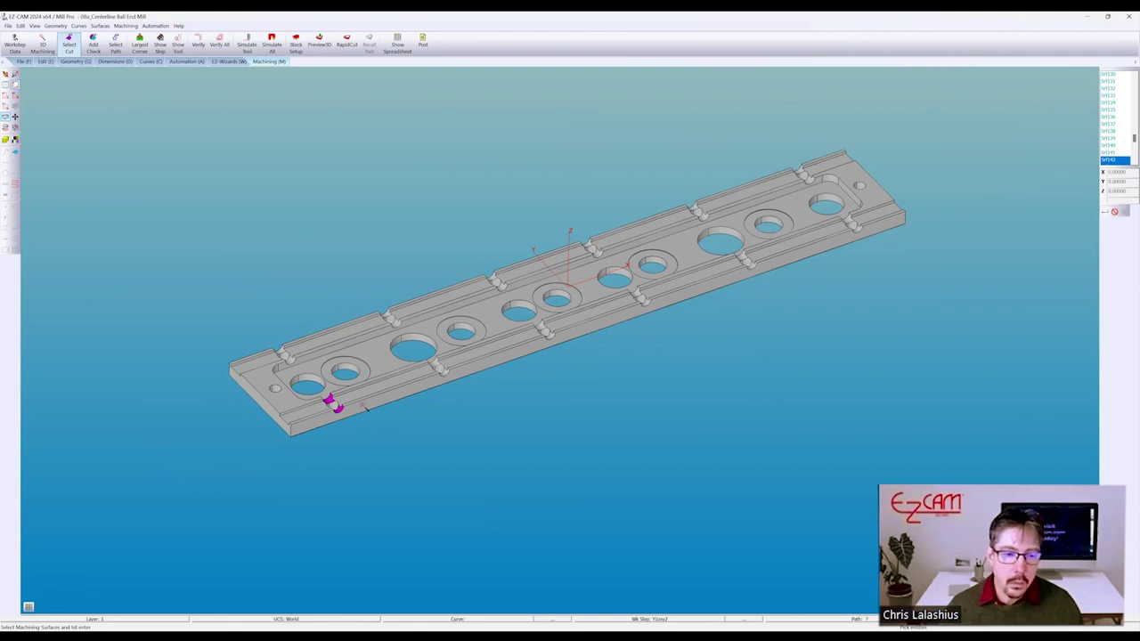
scroll(363, 406, "up", 3)
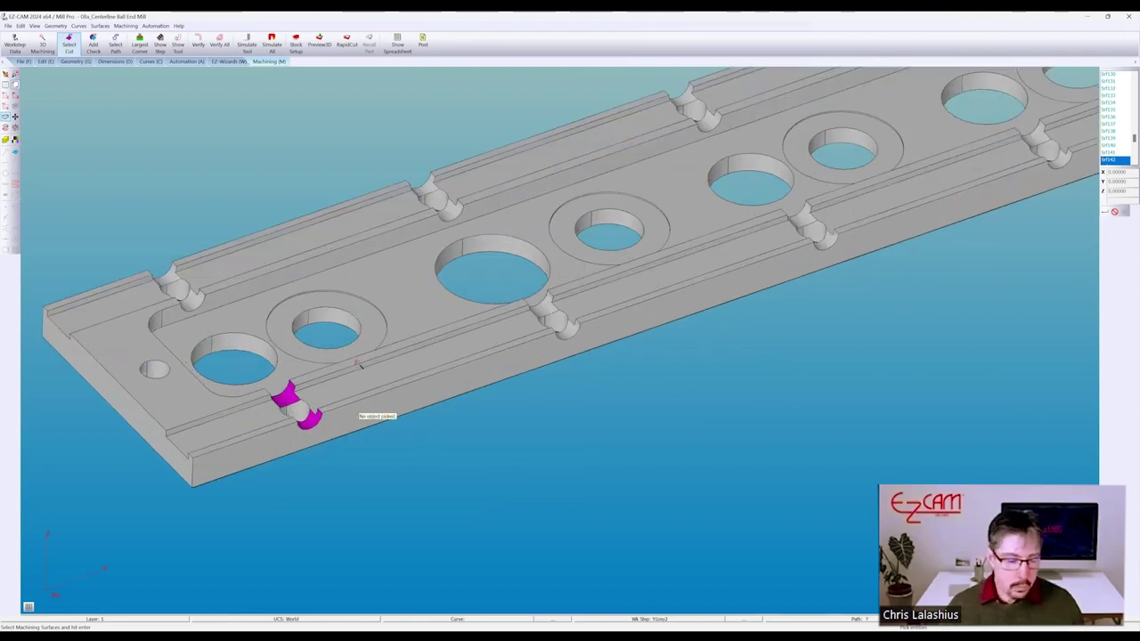
key("Escape")
left_click(198, 42)
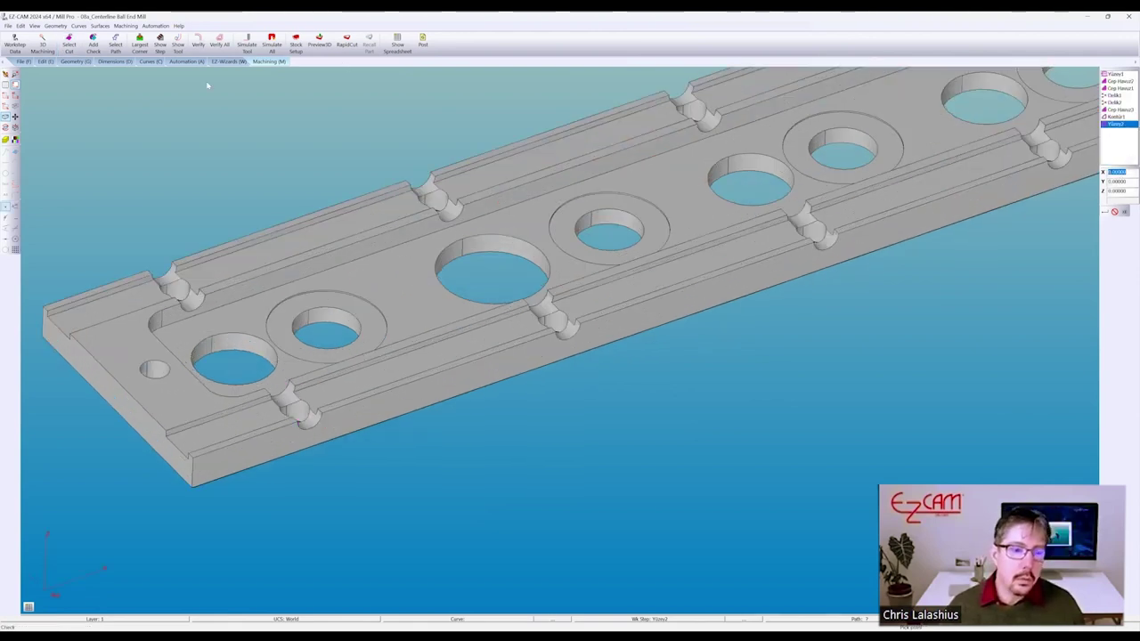
Examine the Yüzey2 toolpath at the rounded cross grooves along both long edges of the plate
scroll(316, 328, "up", 5)
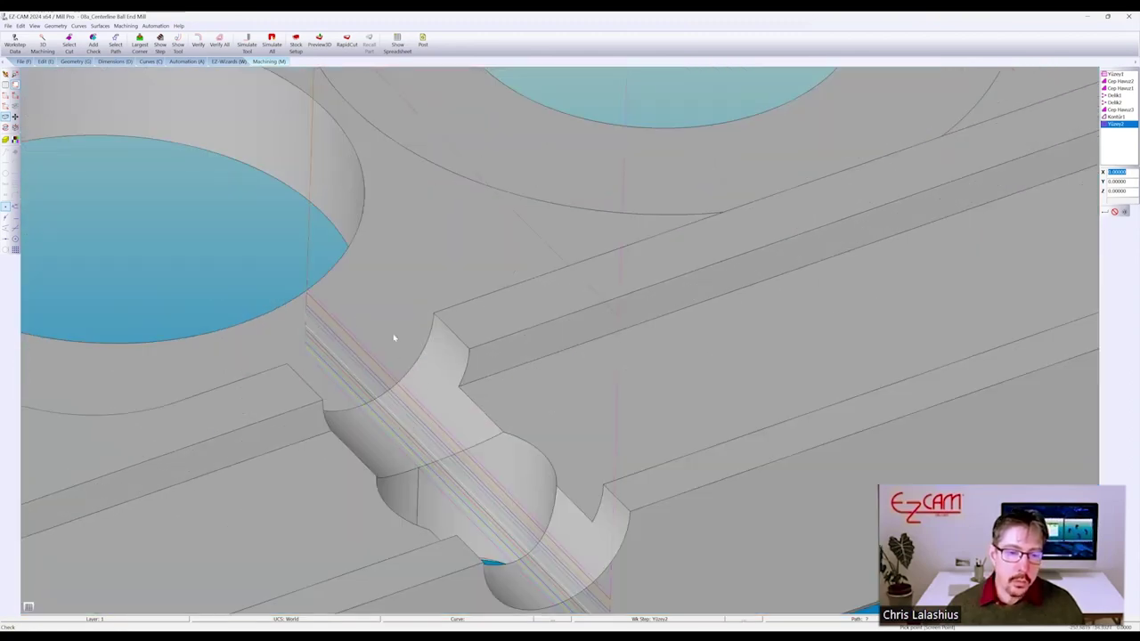
scroll(365, 296, "down", 5)
scroll(361, 376, "down", 2)
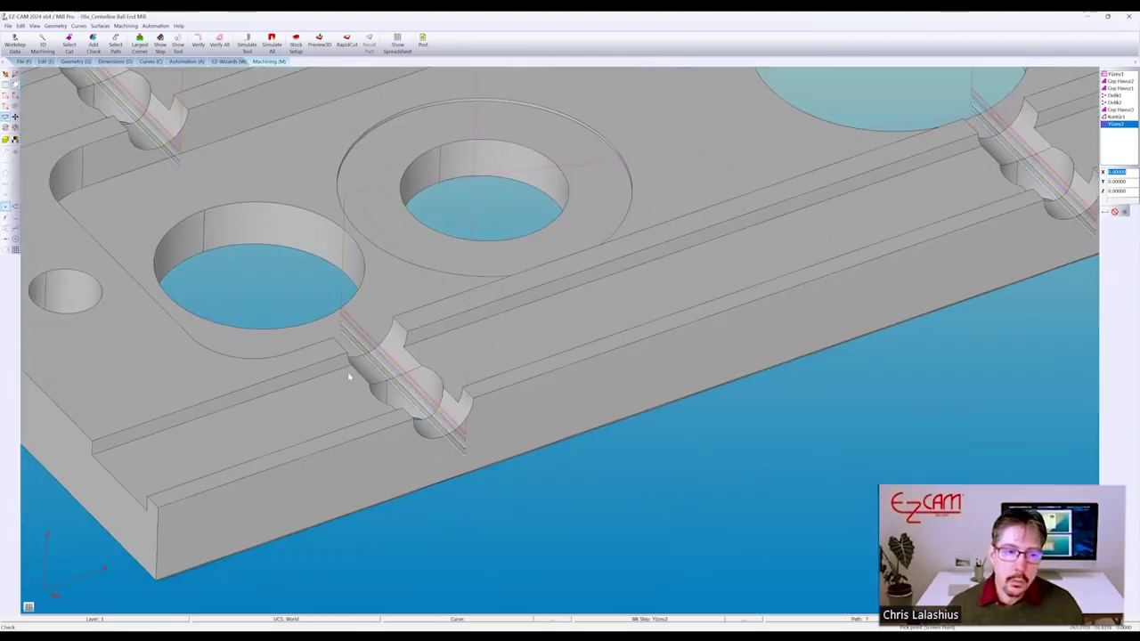
scroll(293, 380, "down", 8)
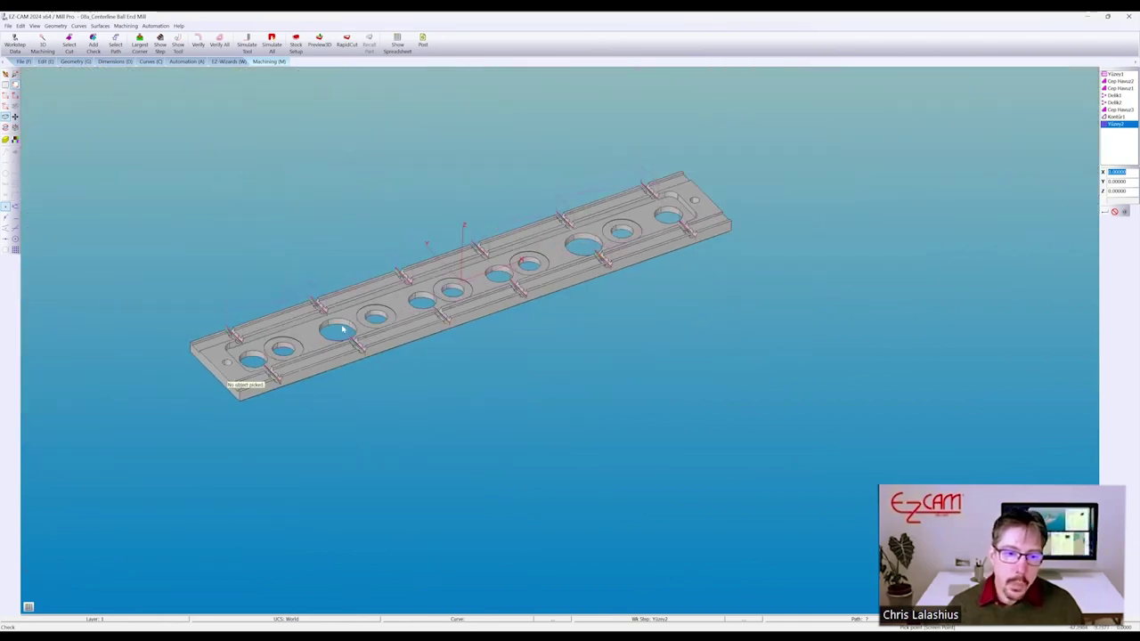
scroll(414, 302, "up", 6)
scroll(428, 304, "down", 4)
scroll(199, 448, "up", 3)
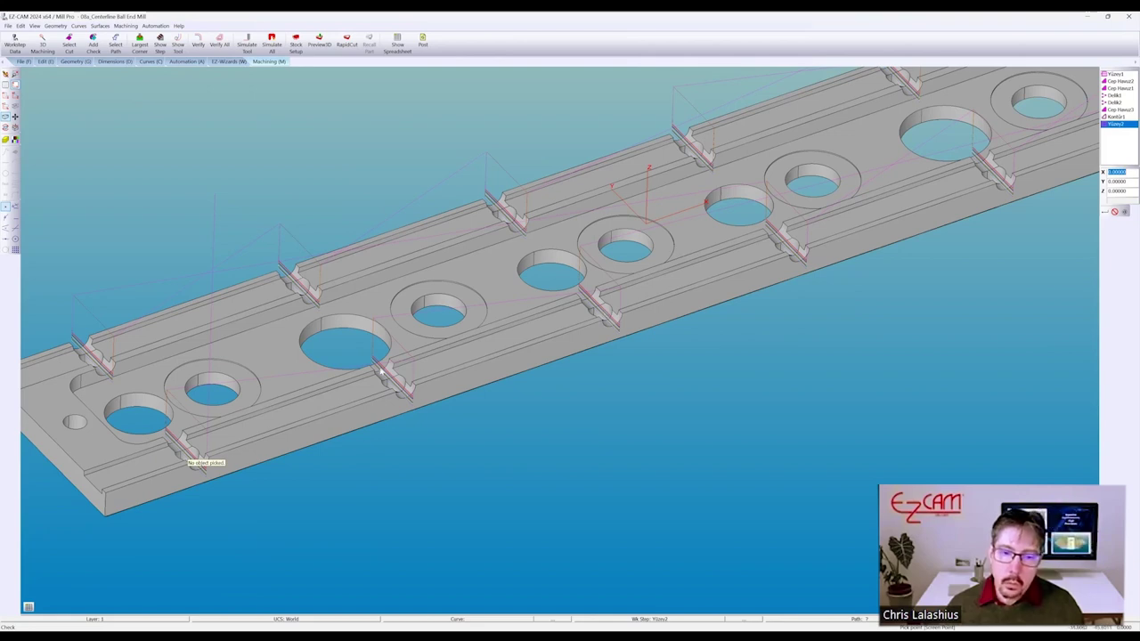
scroll(381, 369, "down", 5)
scroll(502, 294, "up", 2)
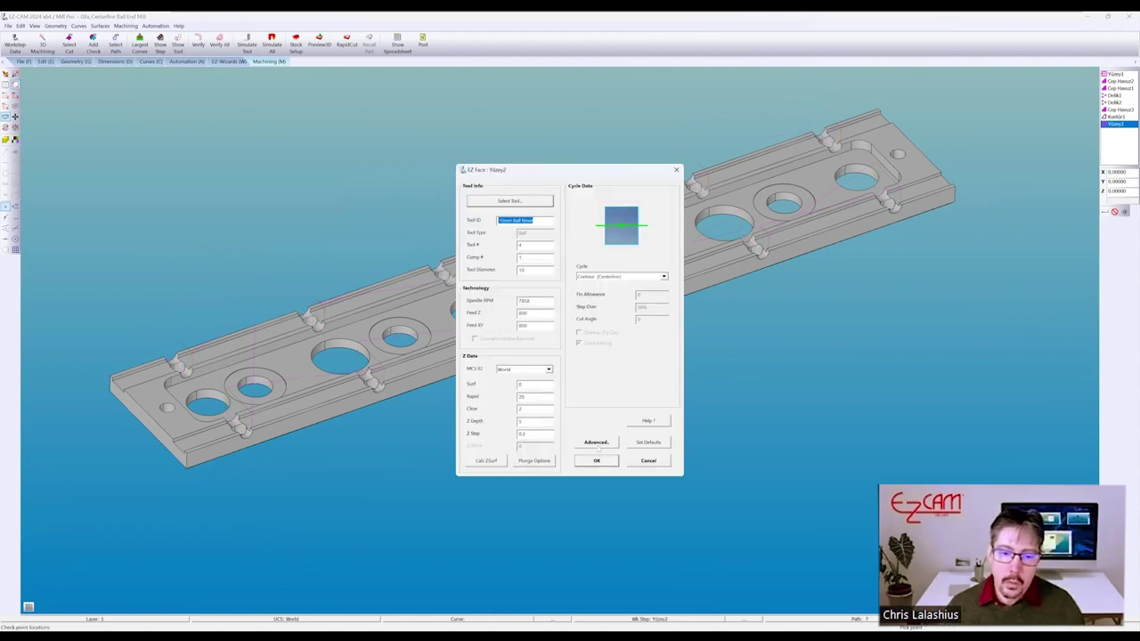
Review the Yüzey2 toolpath repetitions, checking the X translation, the Y symmetry and the X symmetry entries
left_click(597, 445)
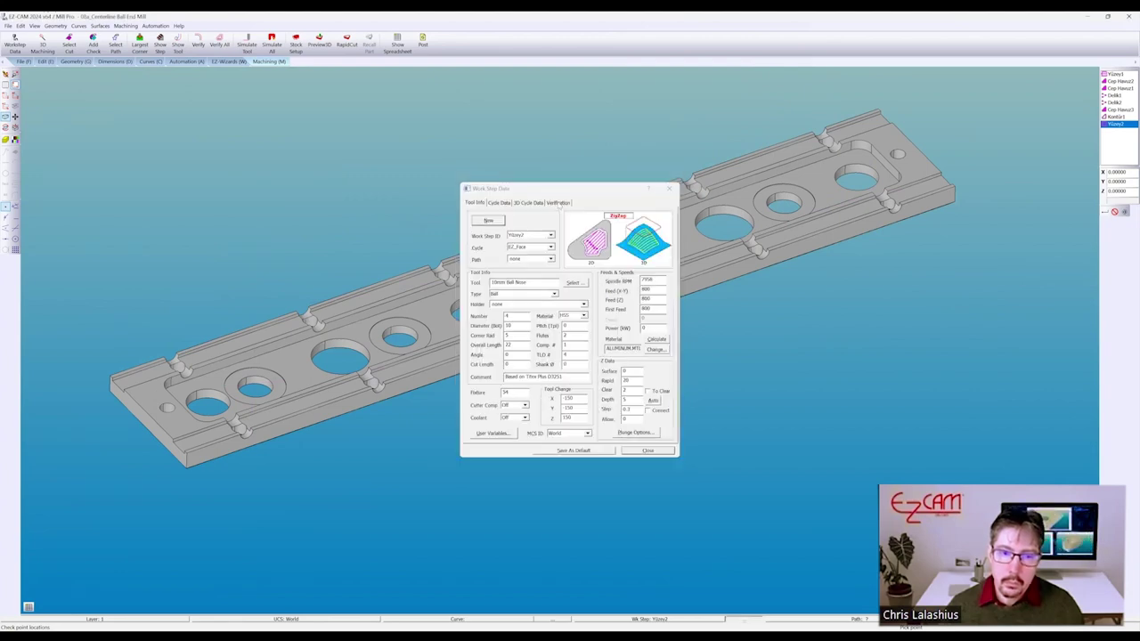
left_click(559, 203)
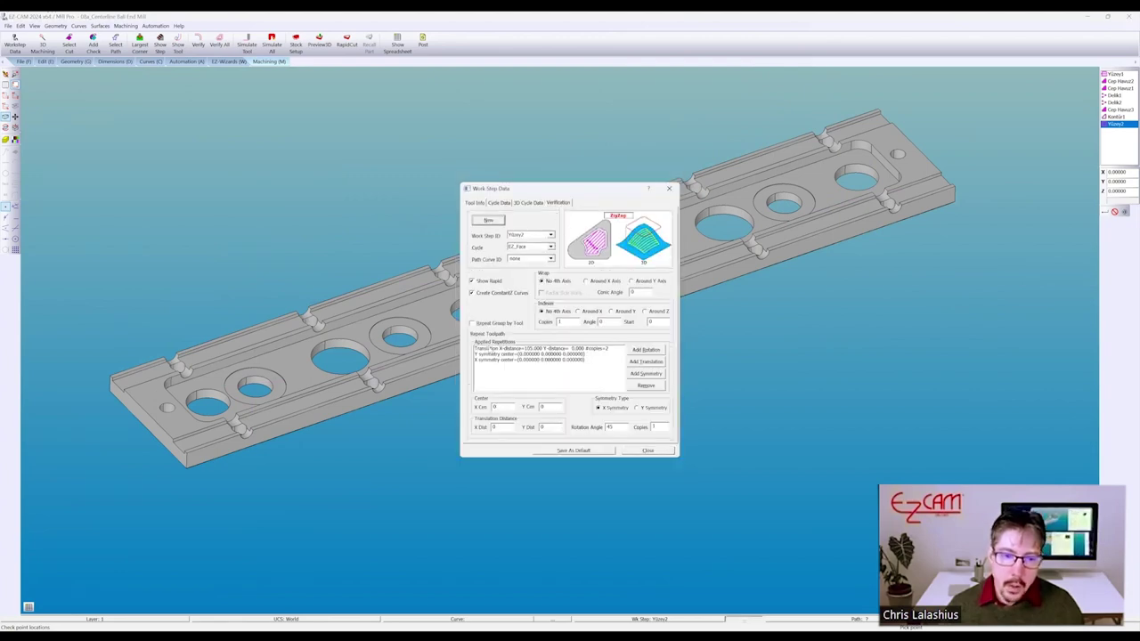
left_click(579, 348)
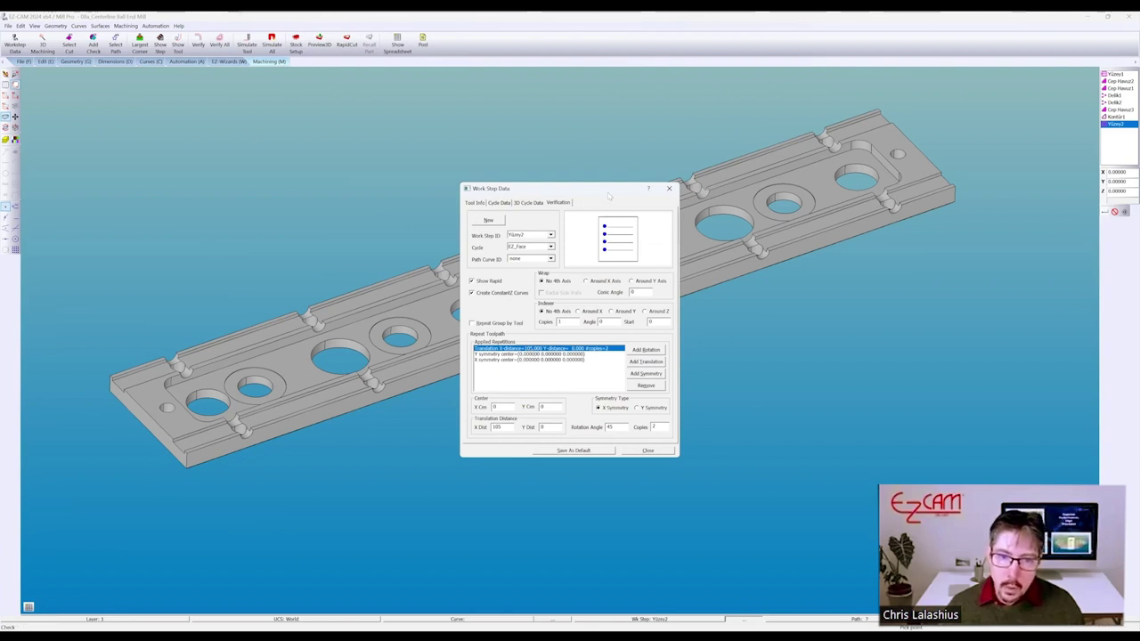
left_click_drag(534, 188, 265, 181)
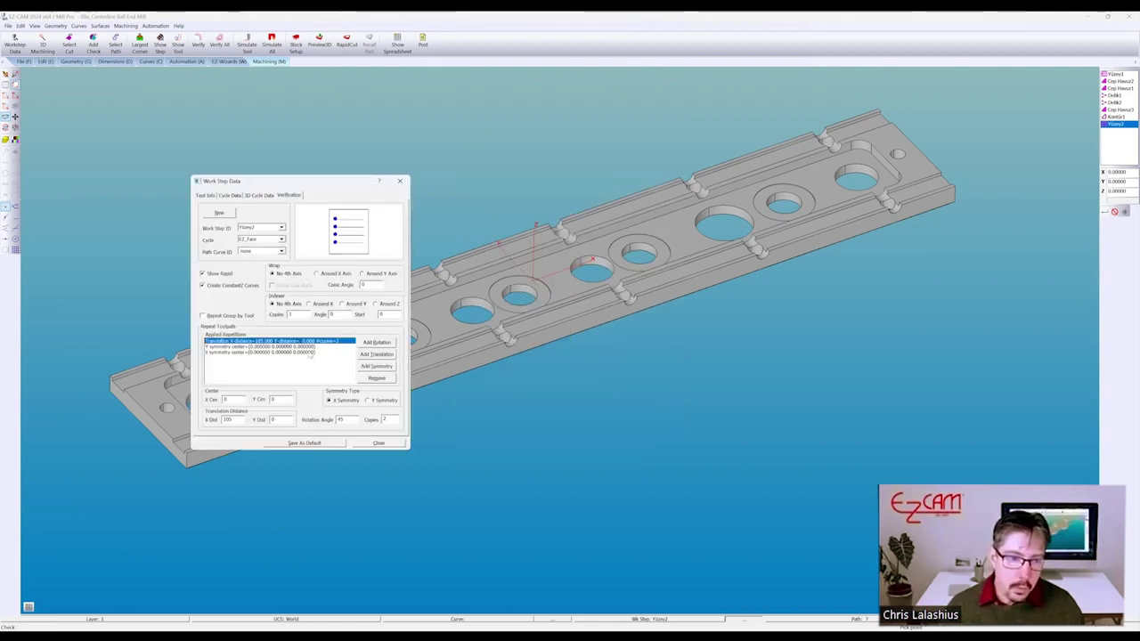
left_click(267, 347)
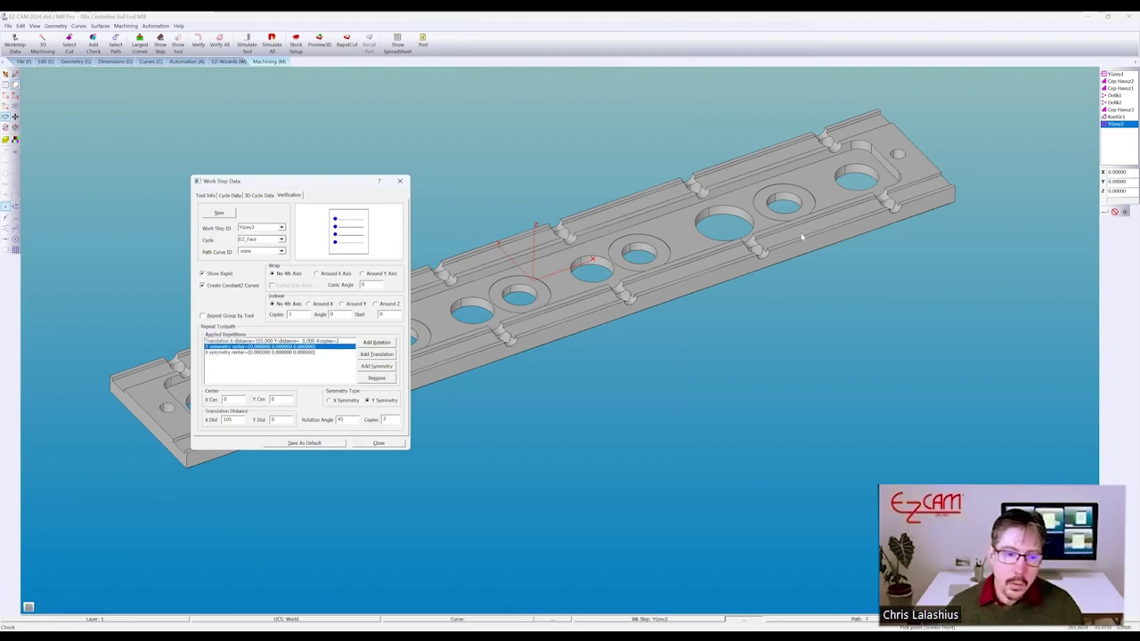
left_click(272, 353)
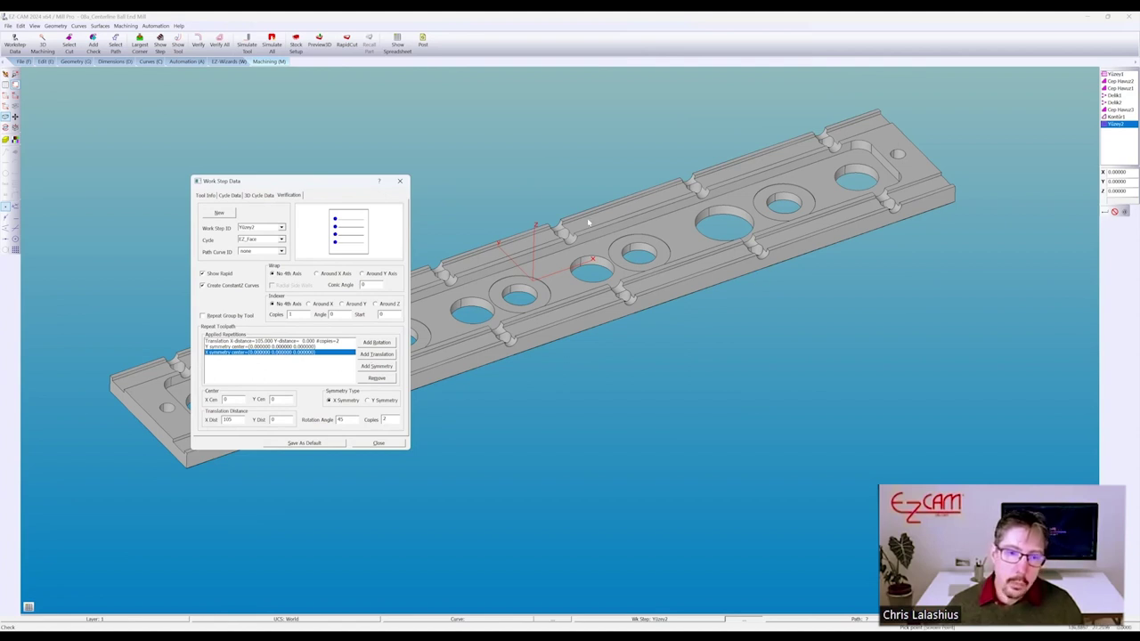
left_click(378, 443)
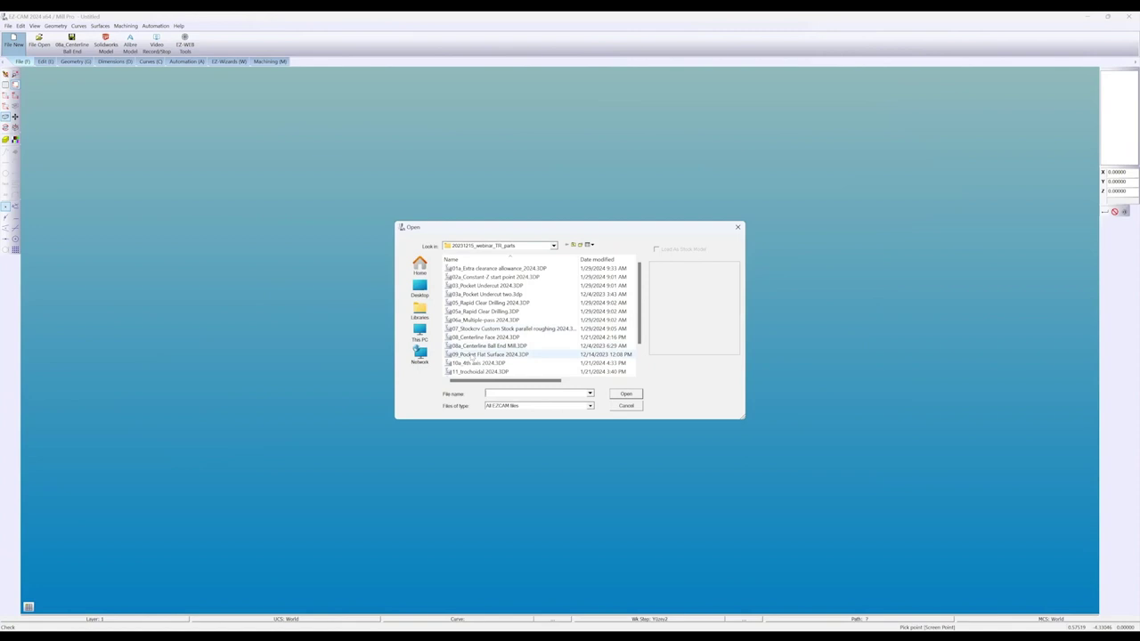
Open 09_Pocket Flat Surface 2024.3DP and review the Kontür1 contour cycle settings without changing them
left_click(472, 354)
double_click(473, 354)
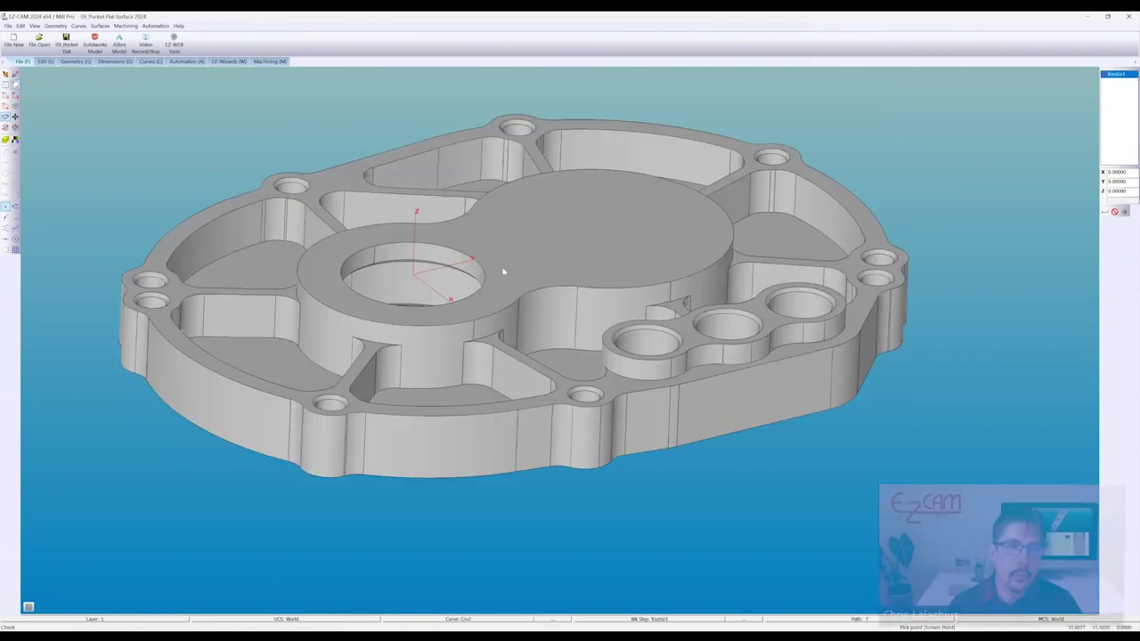
left_click(267, 61)
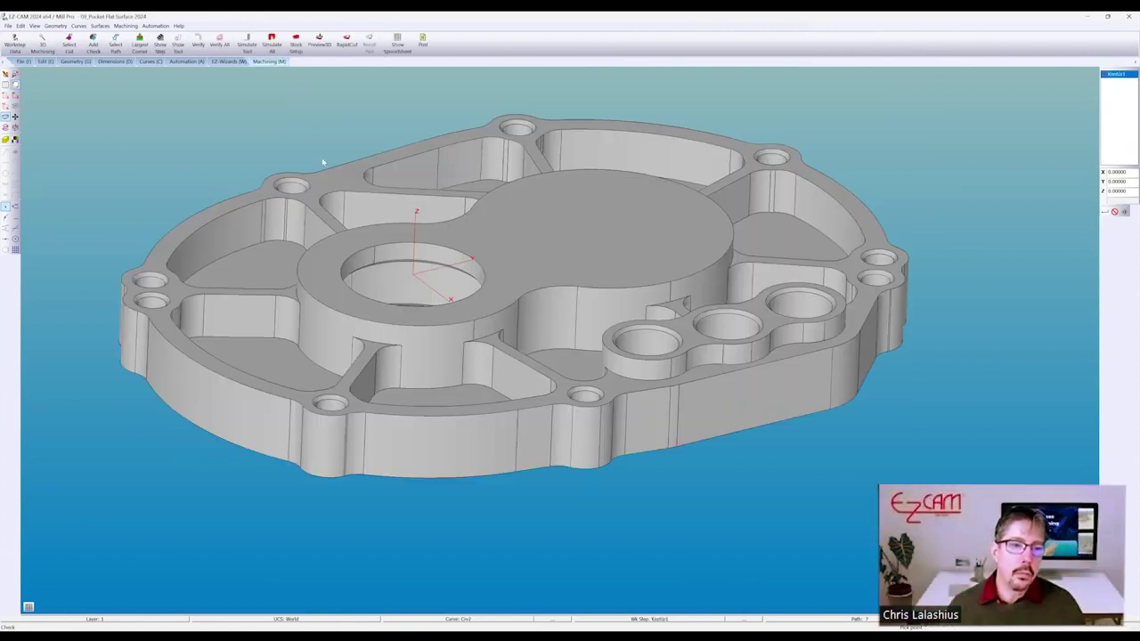
left_click(462, 383)
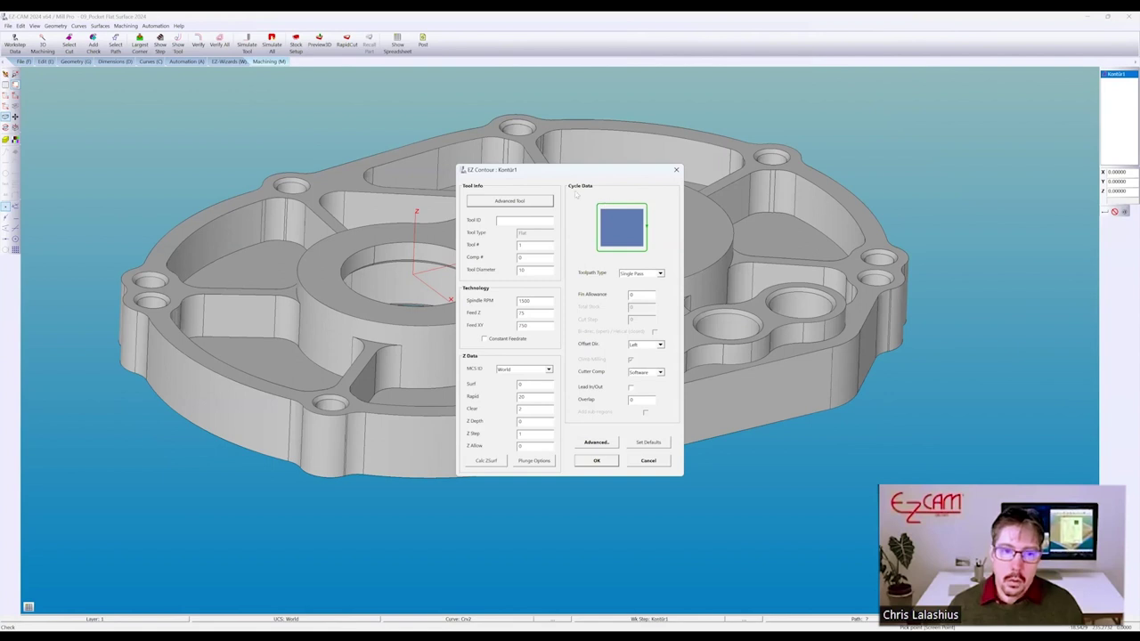
left_click(649, 462)
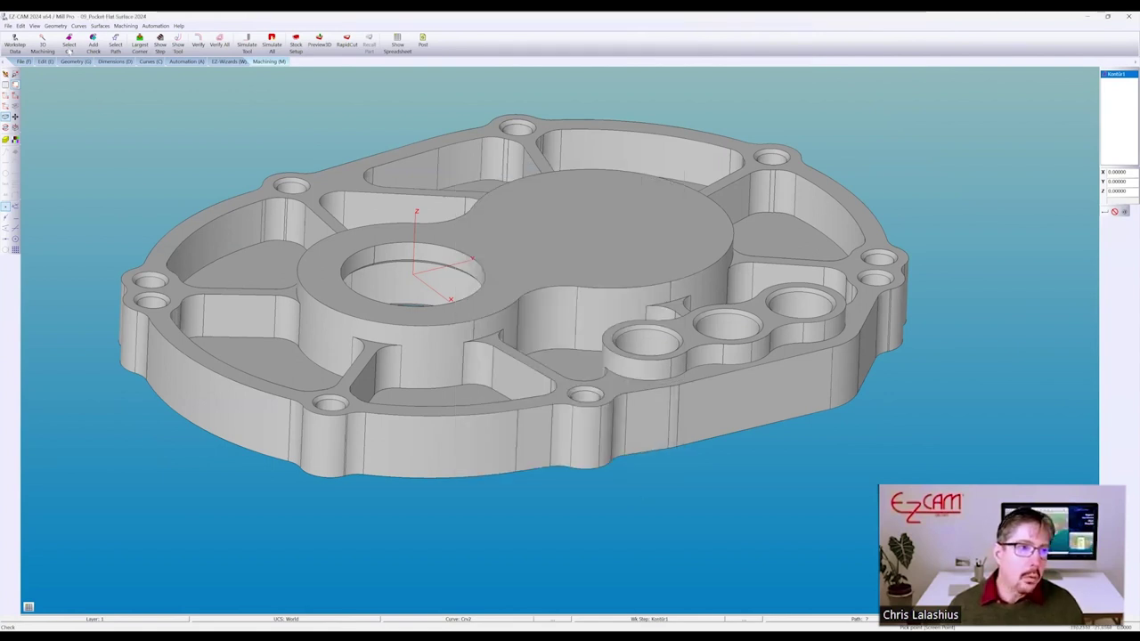
Select the side walls of the raised central boss as Kontür1 cut surfaces and verify the contour toolpath
left_click(68, 47)
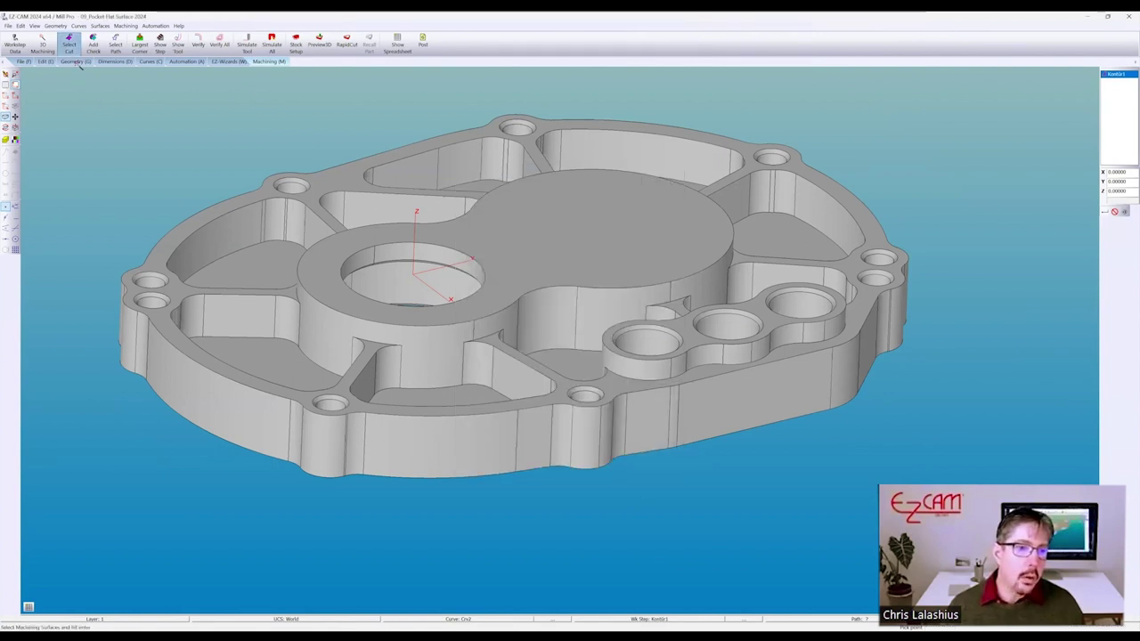
left_click(315, 310)
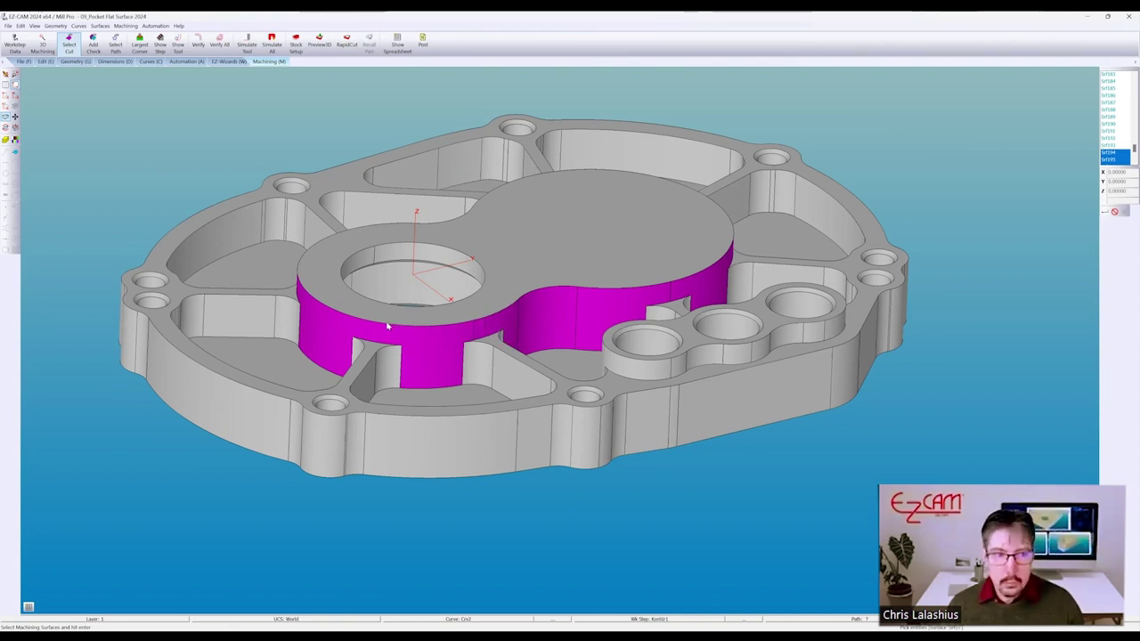
key("Return")
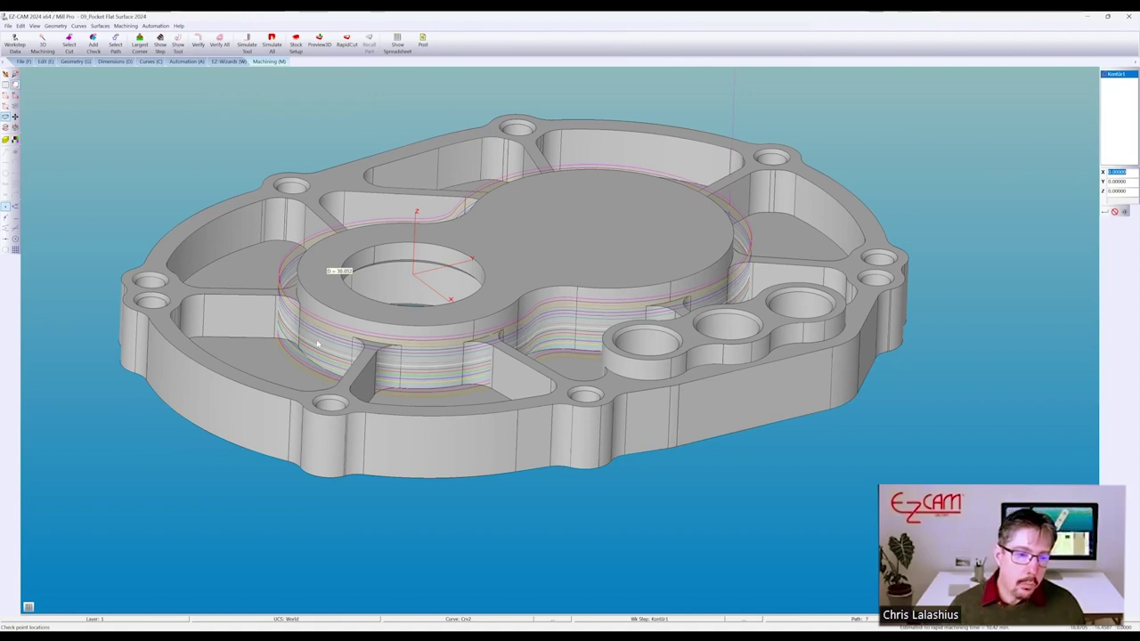
Add the flat top face of the outer rim and ribs to the Kontür1 cut surfaces and verify the toolpath
left_click(68, 42)
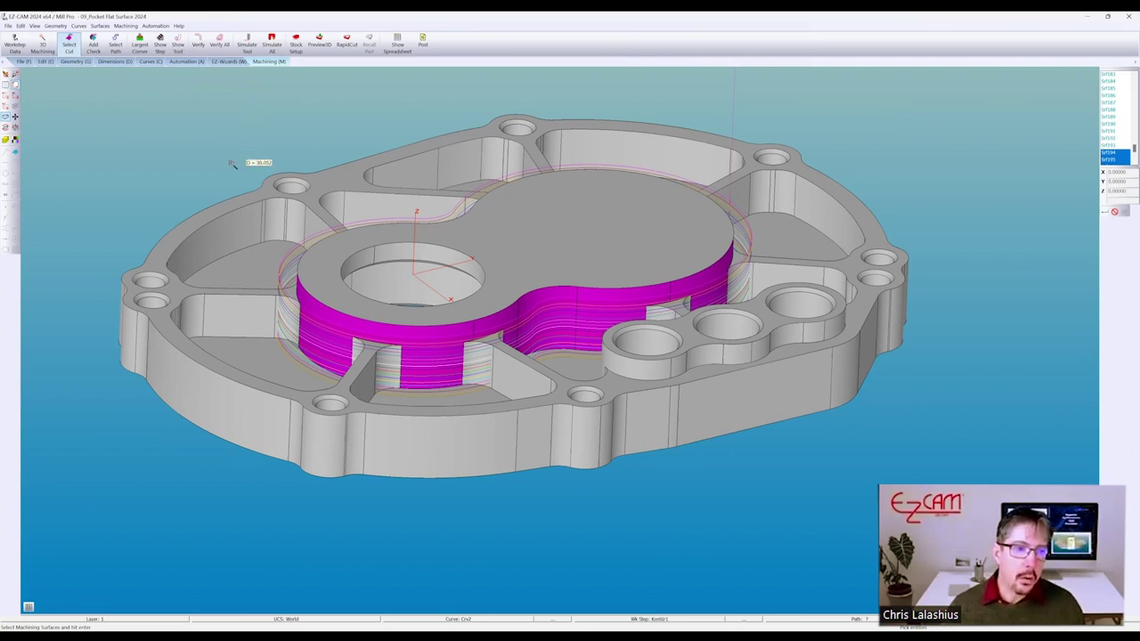
left_click(198, 233)
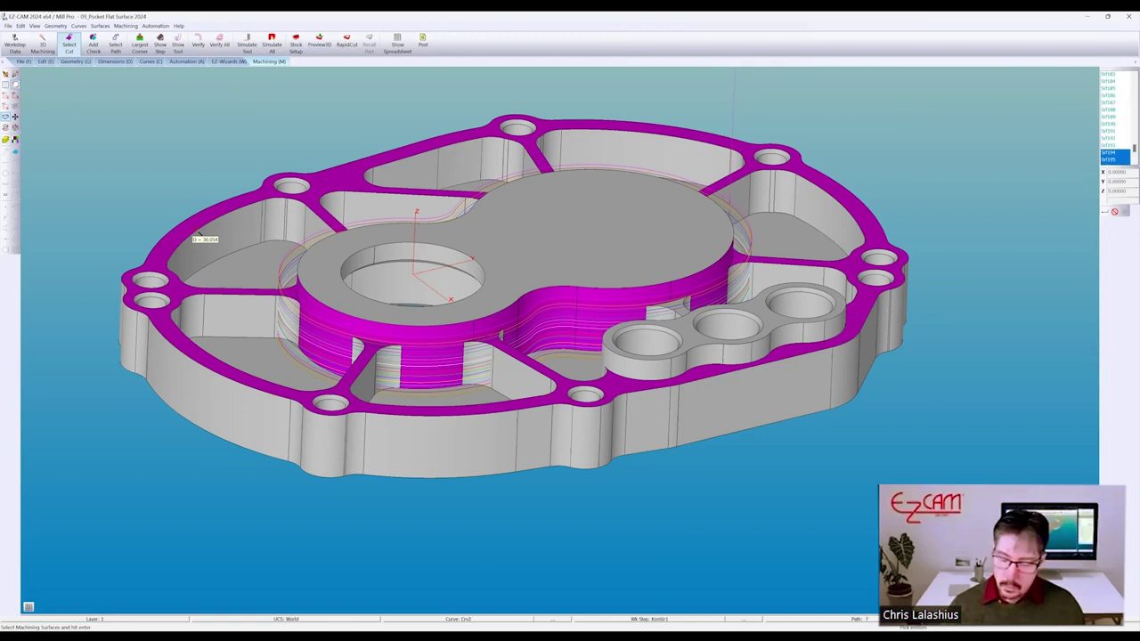
key("Return")
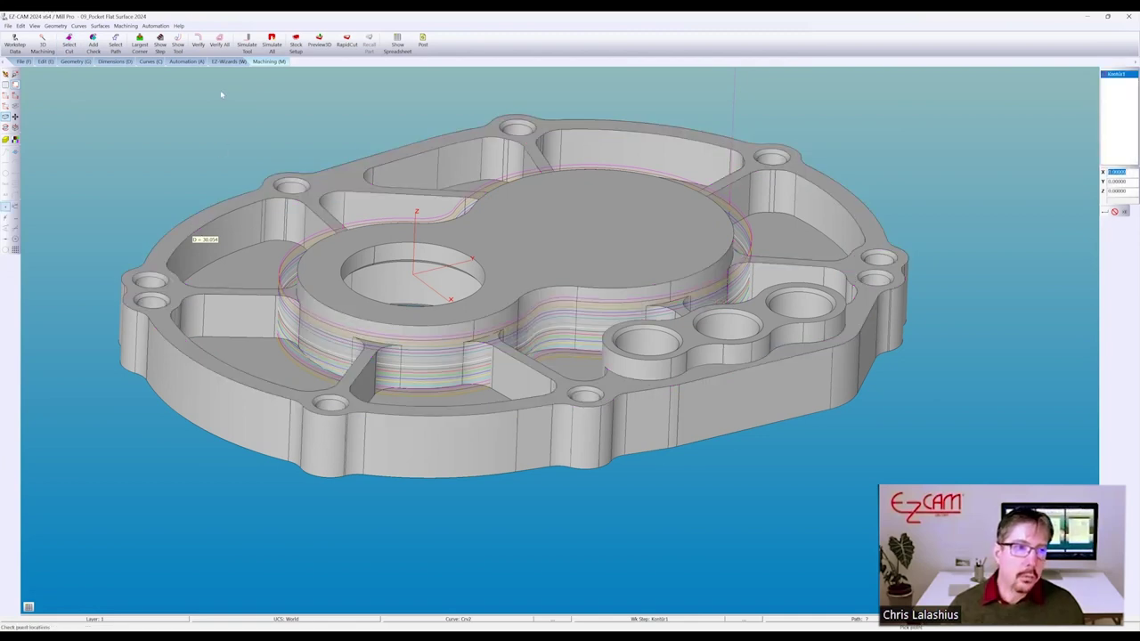
left_click(202, 43)
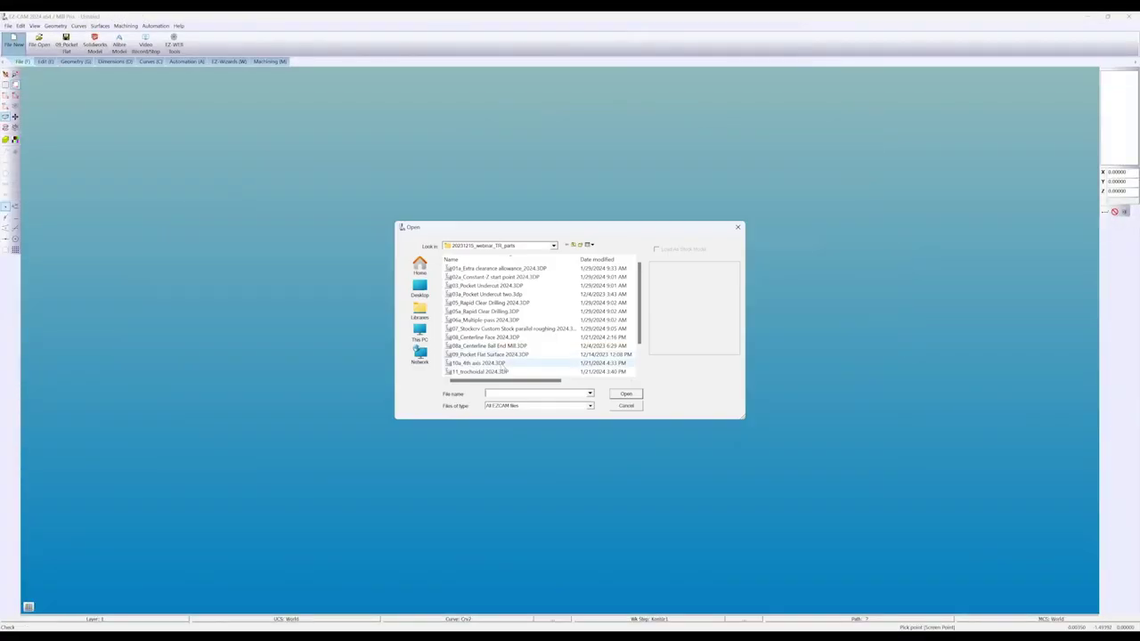
Open 10a_4th axis 2024.3DP and verify the toolpaths of all its work steps
left_click(500, 364)
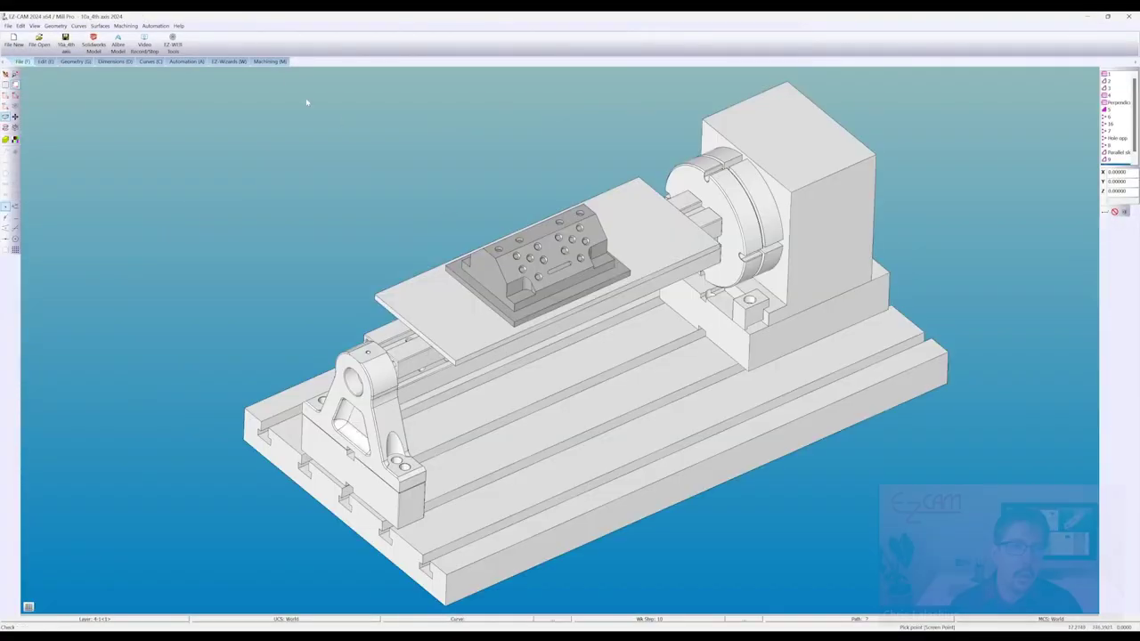
left_click(269, 61)
left_click(219, 44)
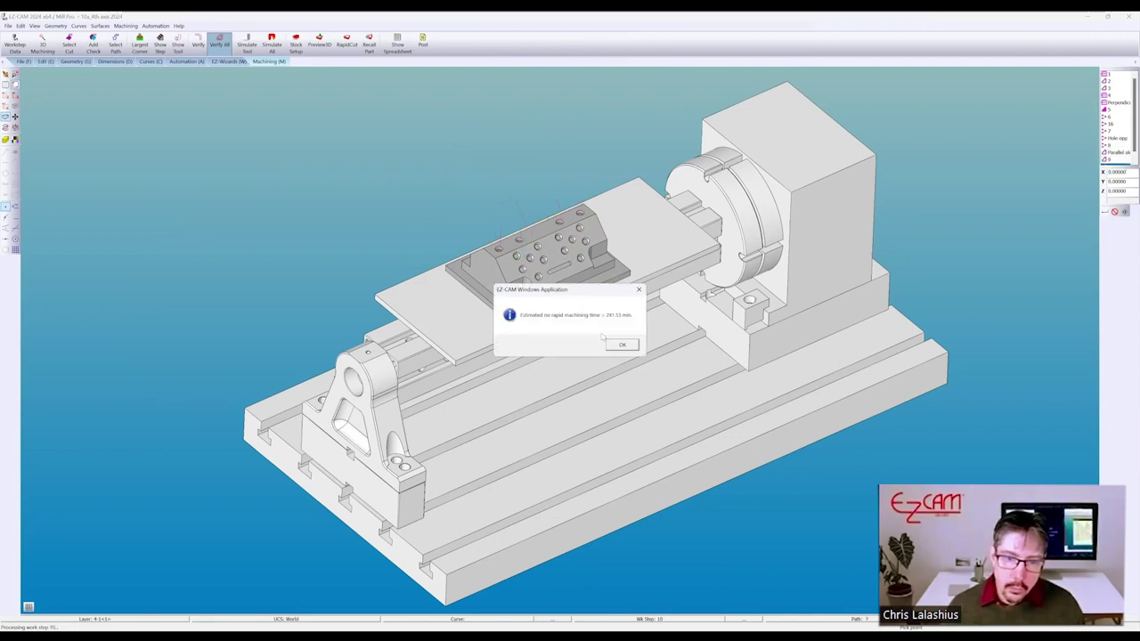
left_click(622, 345)
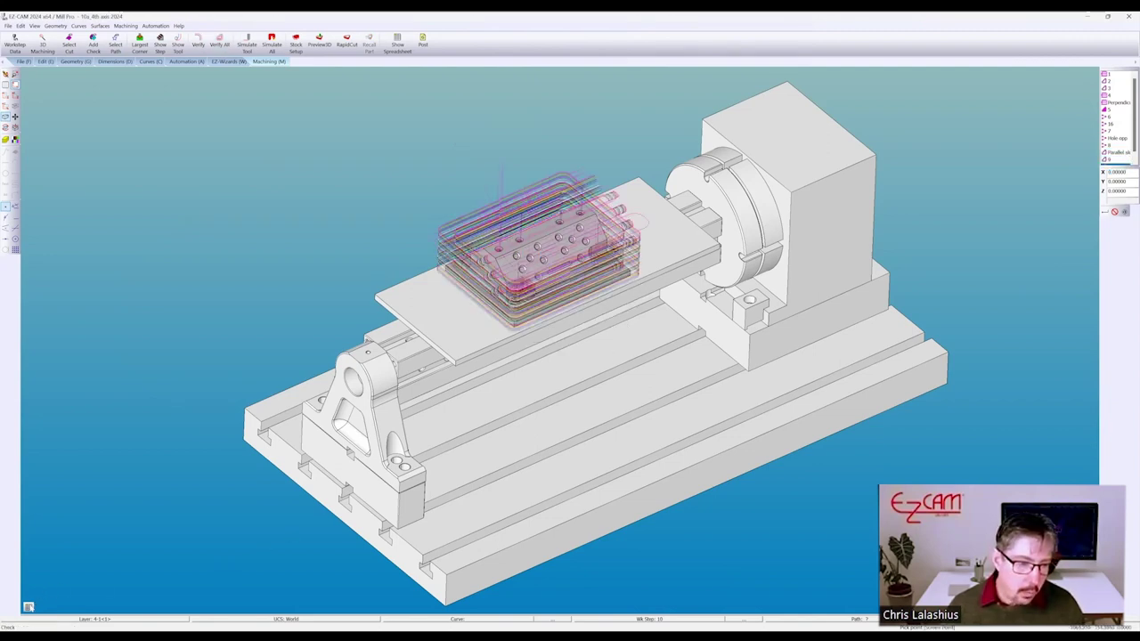
Check the MCS column in the work step spreadsheet, and close the spreadsheet
left_click(398, 42)
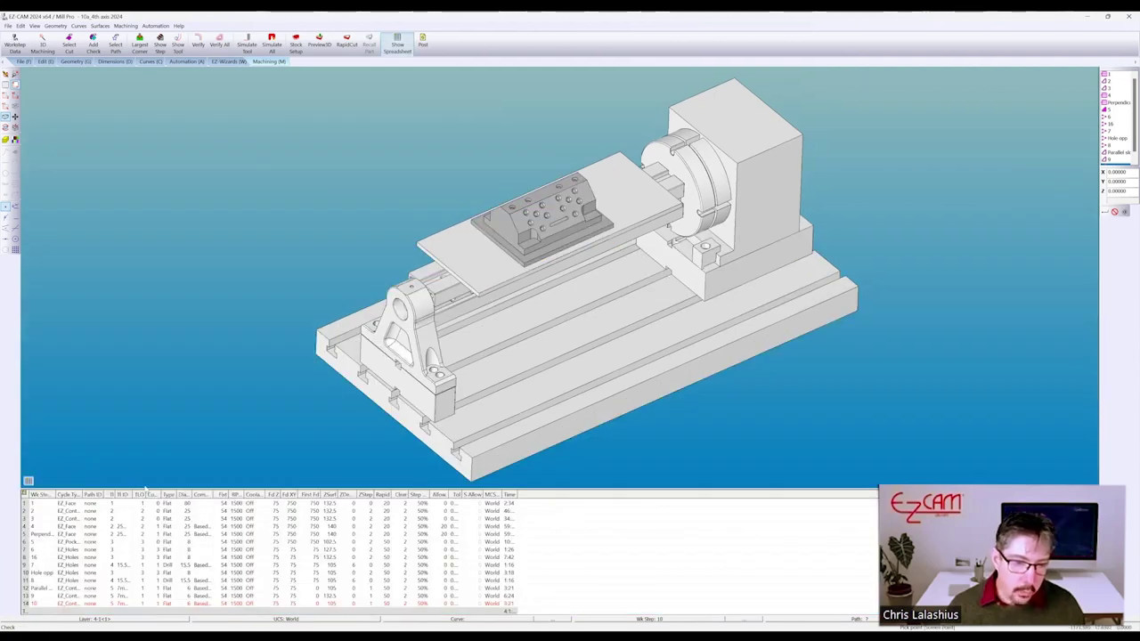
left_click(492, 495)
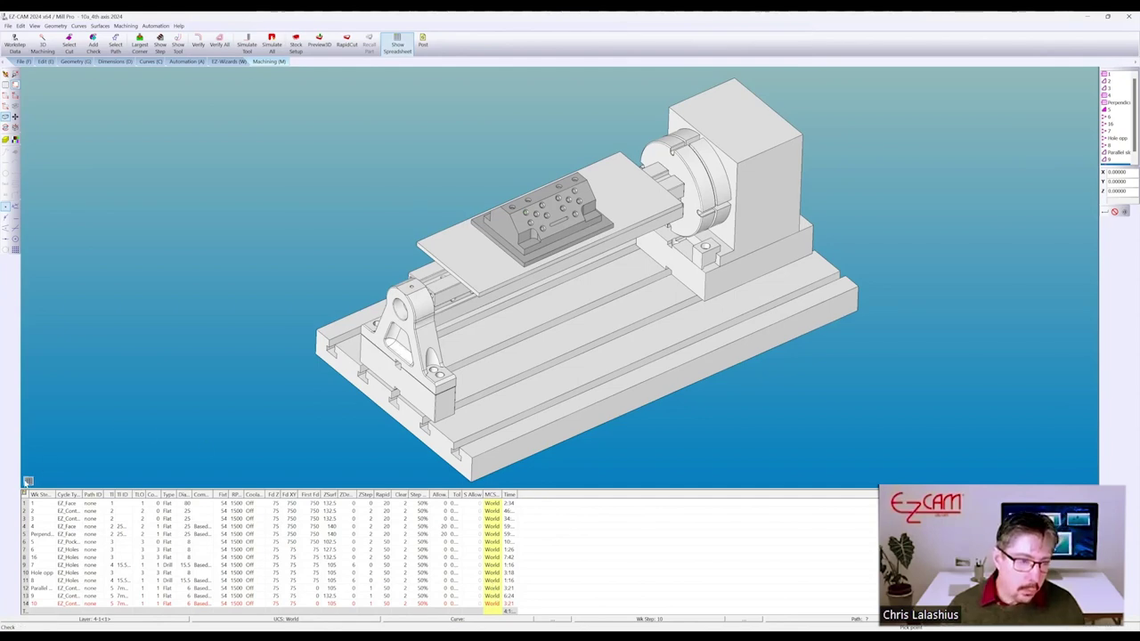
left_click(27, 481)
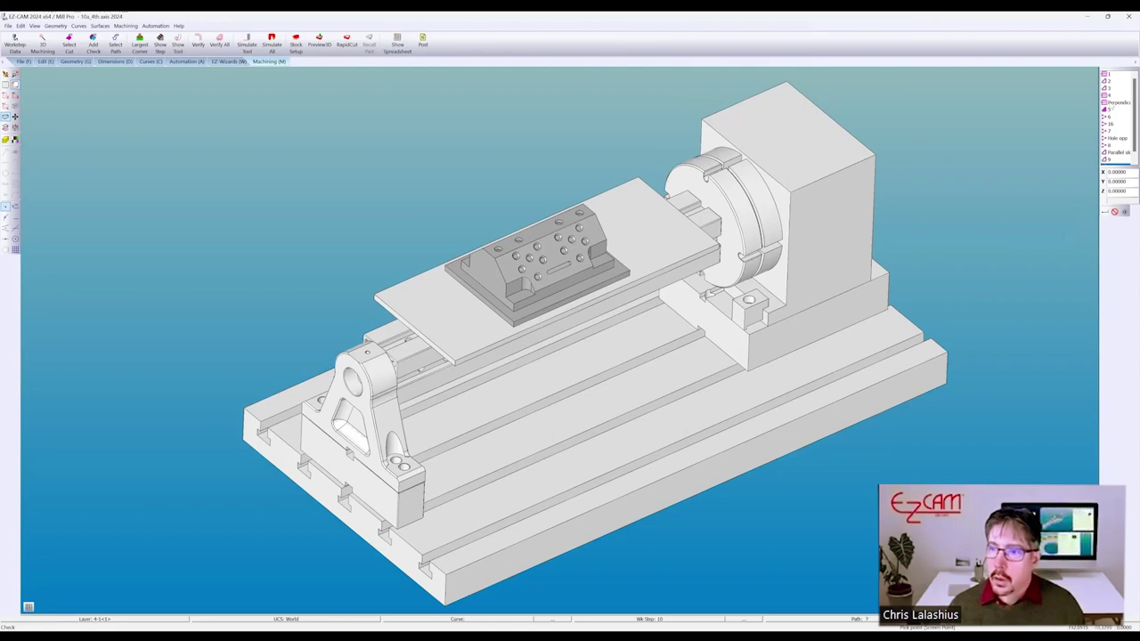
Verify the Hole opp work step and examine its toolpath at the holes in the angled face
left_click(198, 42)
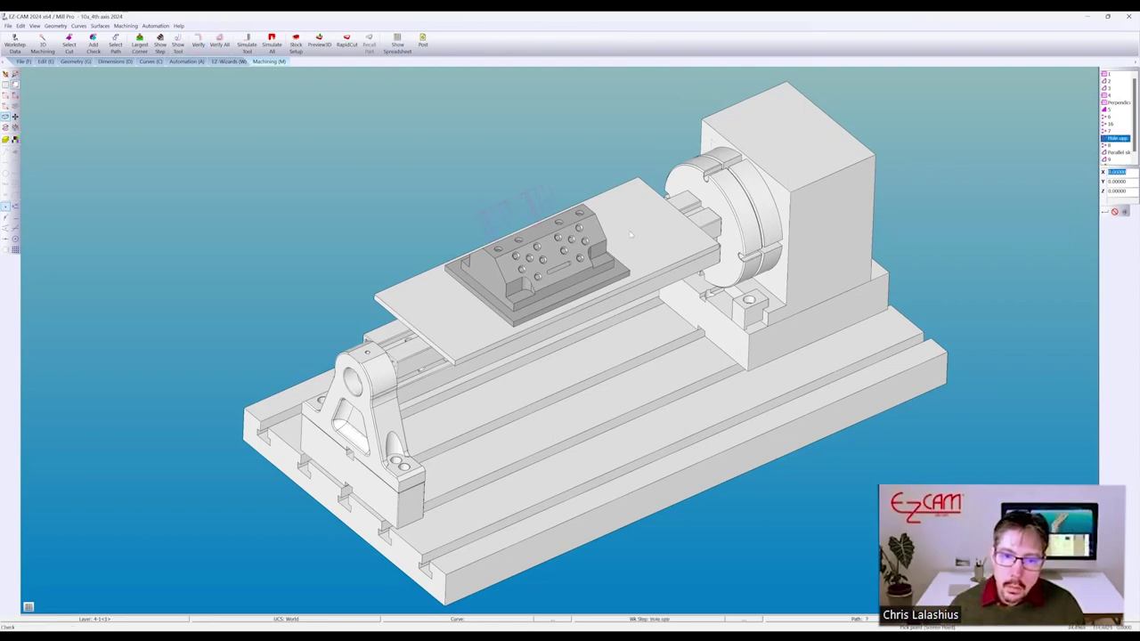
middle_click_drag(536, 213, 650, 252)
scroll(650, 252, "up", 3)
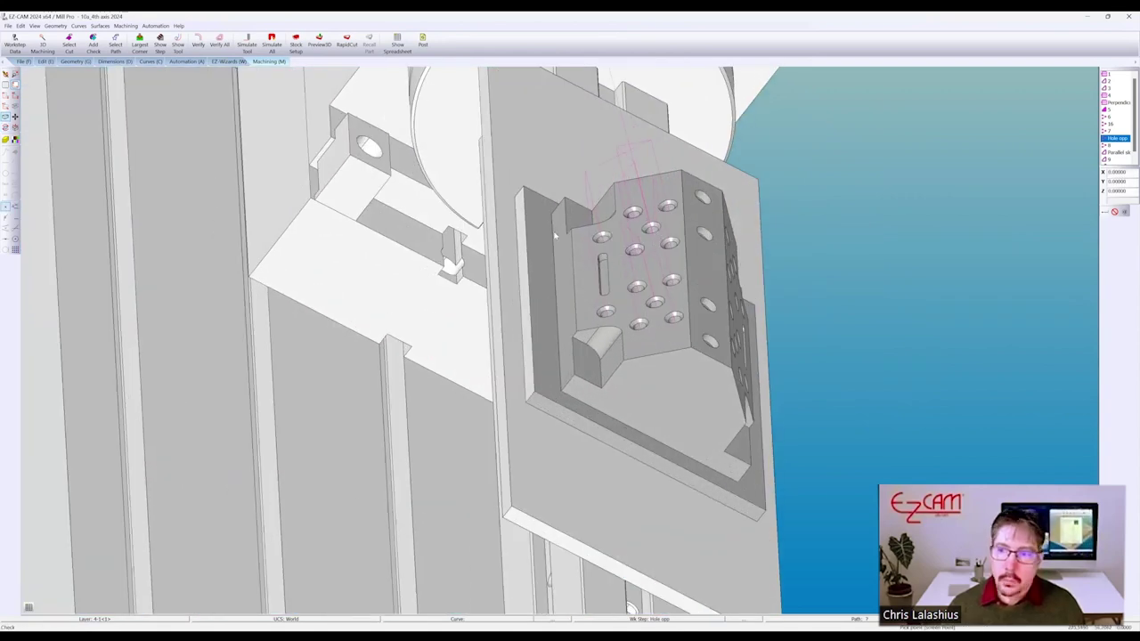
Verify the Perpendicular work step and examine its toolpath over the angled face of the fixtured part
middle_click_drag(559, 232, 959, 201)
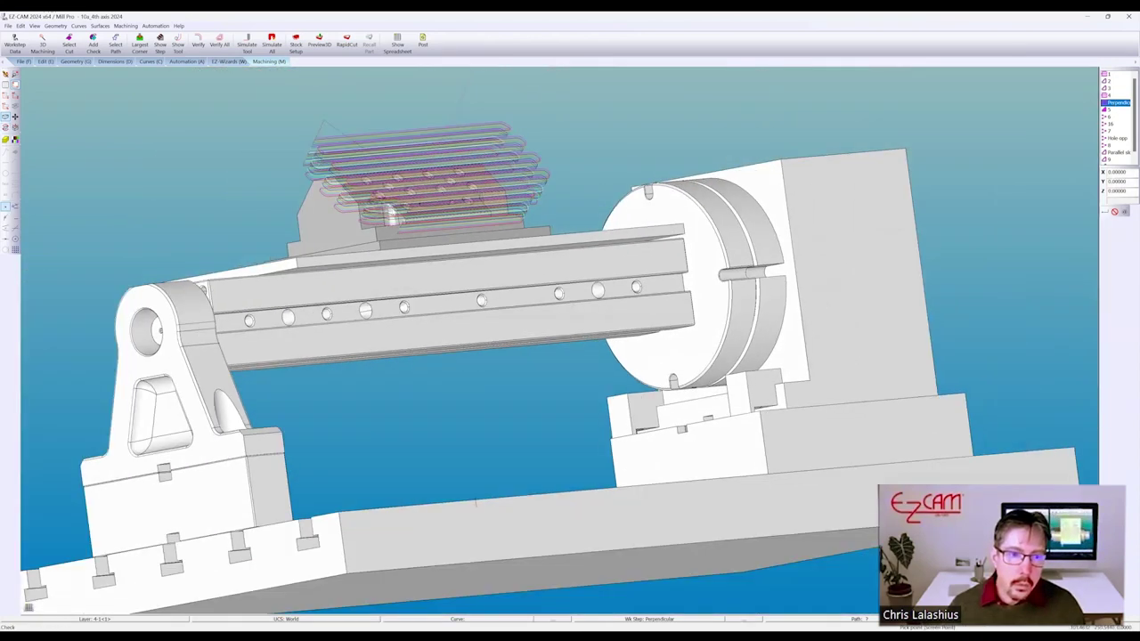
middle_click_drag(376, 177, 381, 182)
middle_click_drag(495, 261, 488, 259)
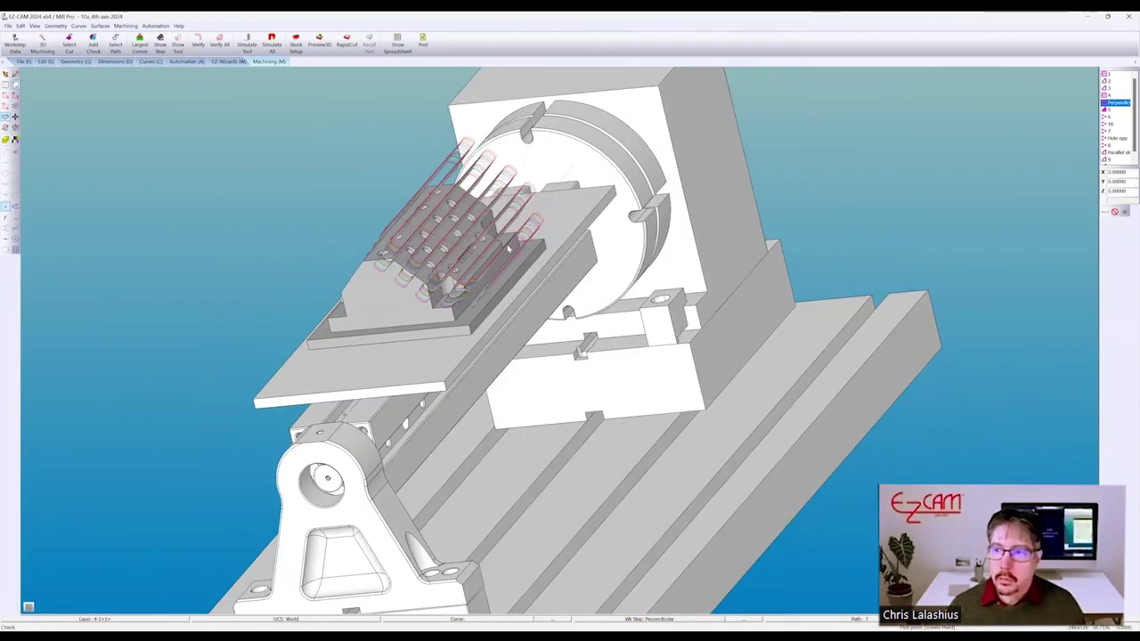
Verify the Parallel slot work step and examine its toolpath in the slot on the angled face
left_click(1115, 138)
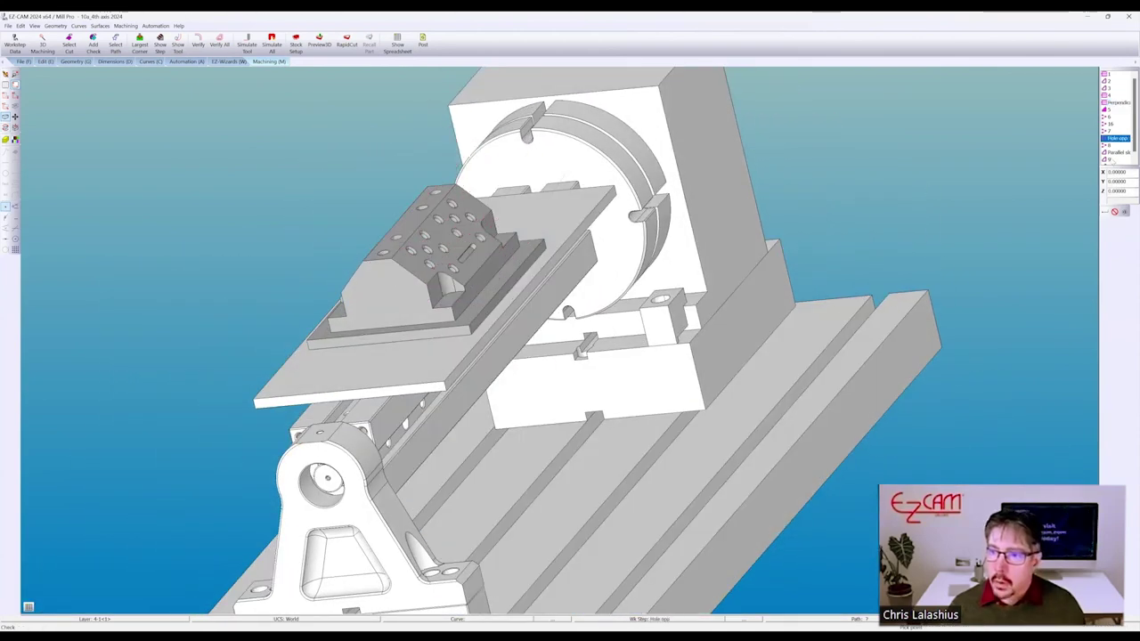
left_click(1115, 153)
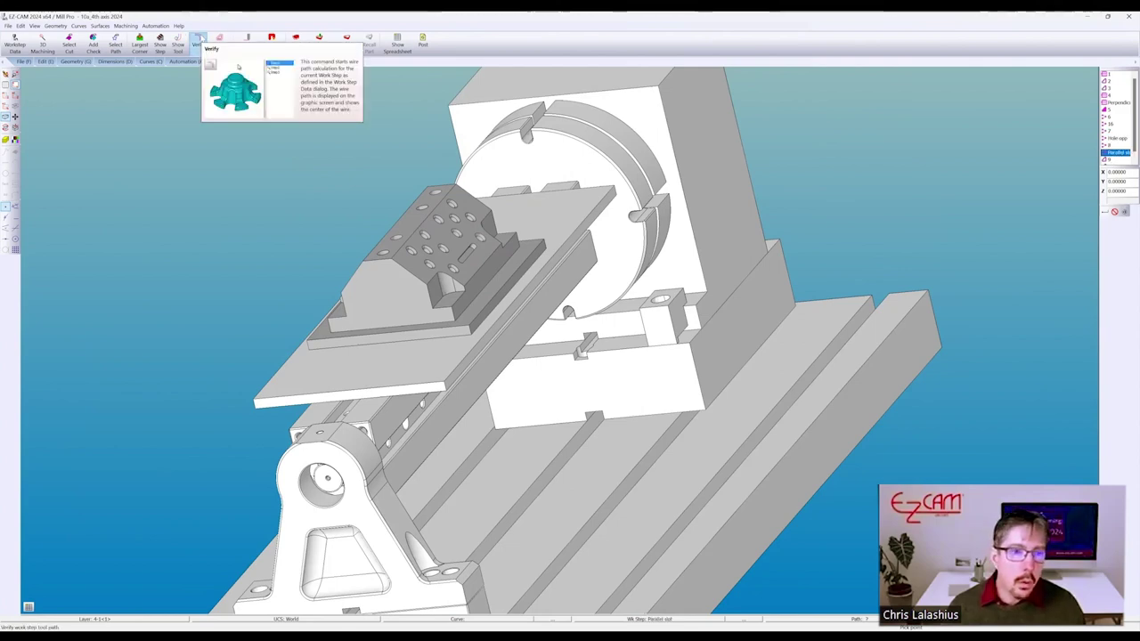
scroll(463, 254, "up", 1)
scroll(463, 254, "up", 1)
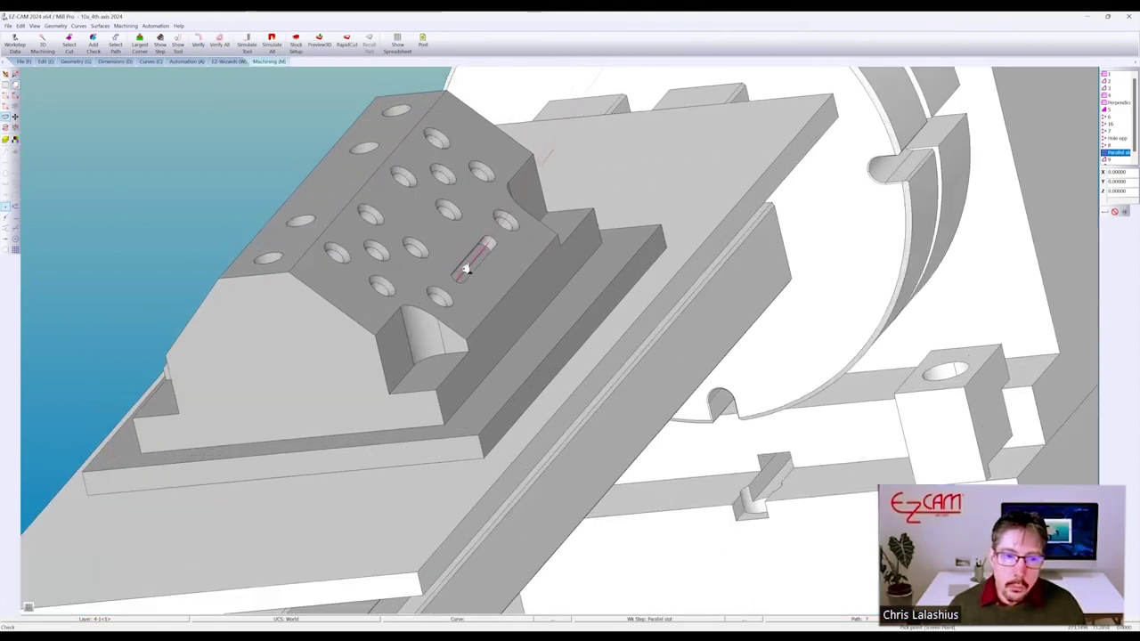
scroll(467, 258, "up", 1)
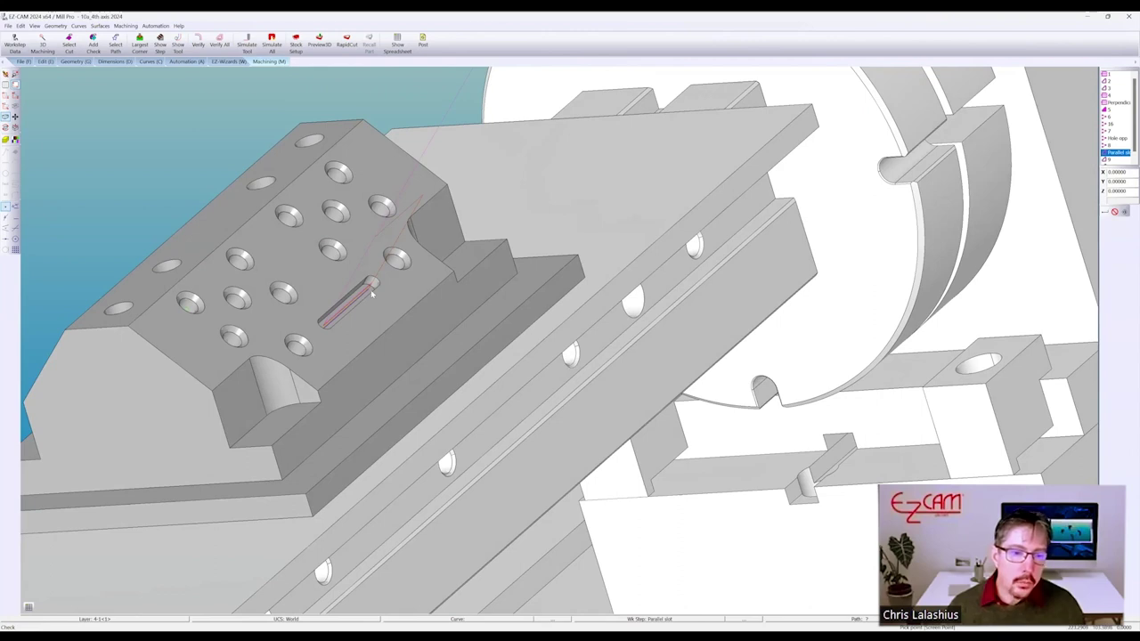
scroll(450, 228, "down", 3)
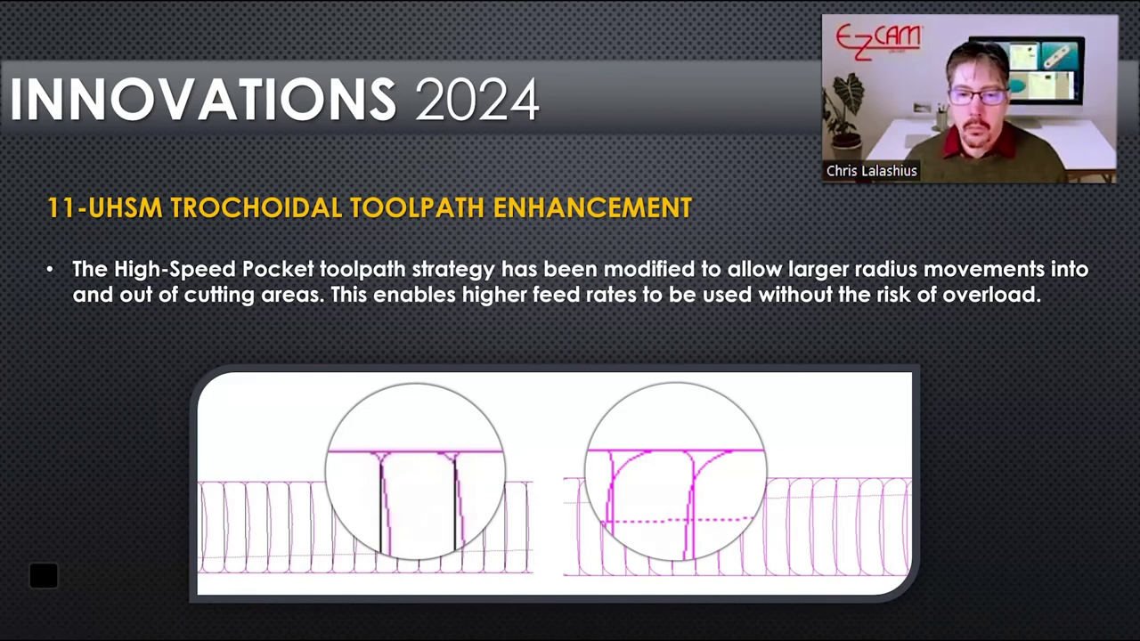
key("Right")
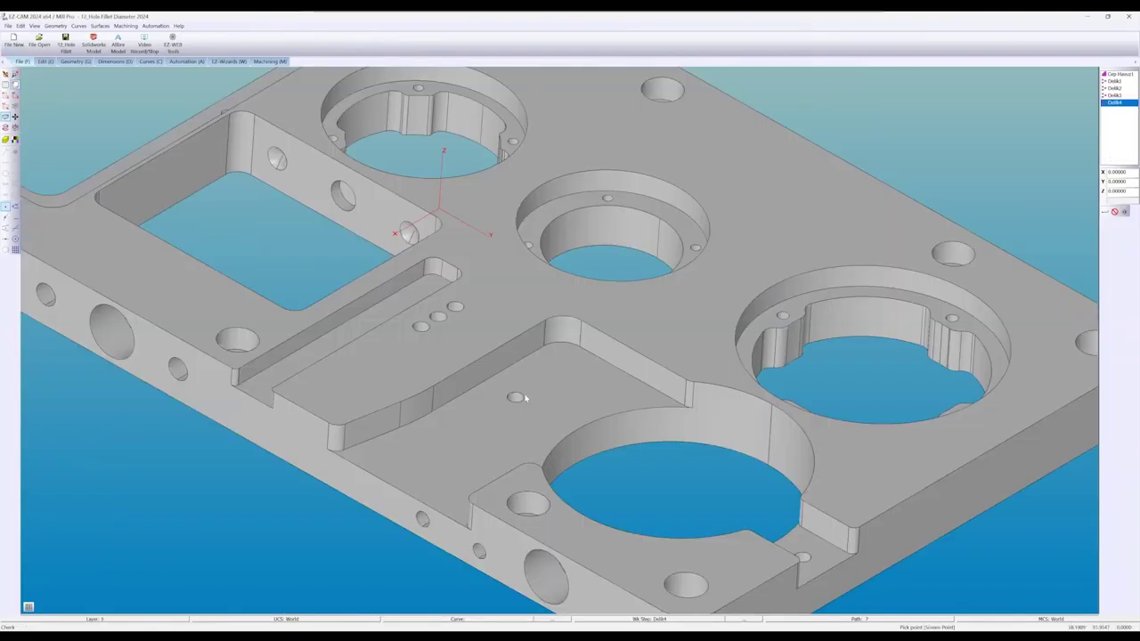
Transfer diameters of holes picked on the plate into the tool diameter of the Delik1 and Delik3 drilling work steps
left_click(454, 310)
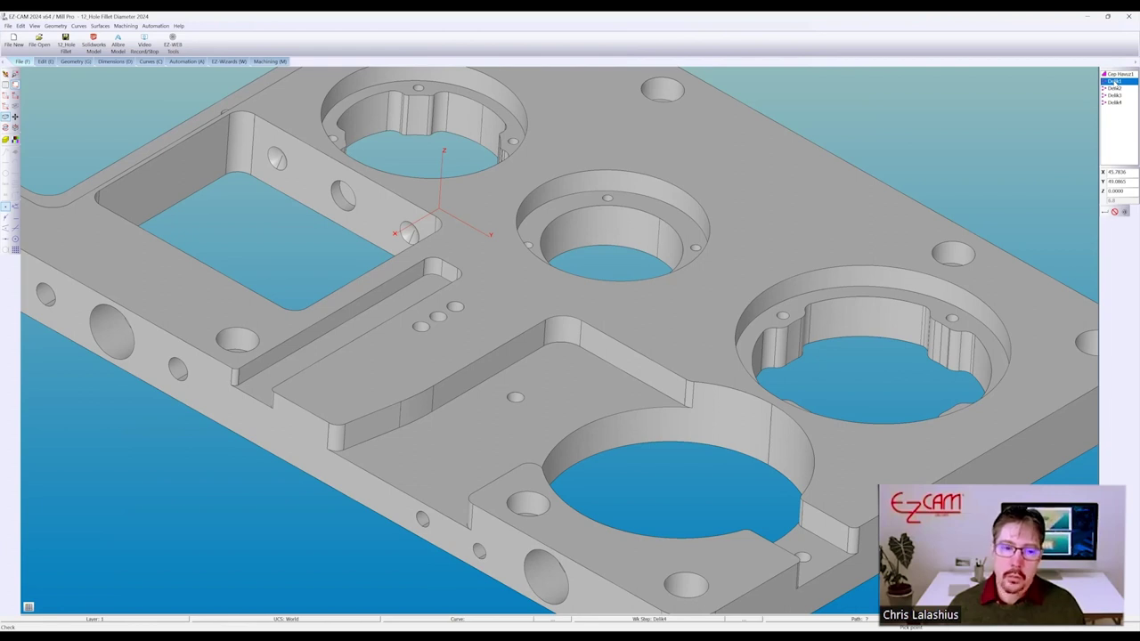
left_click(596, 464)
left_click(508, 271)
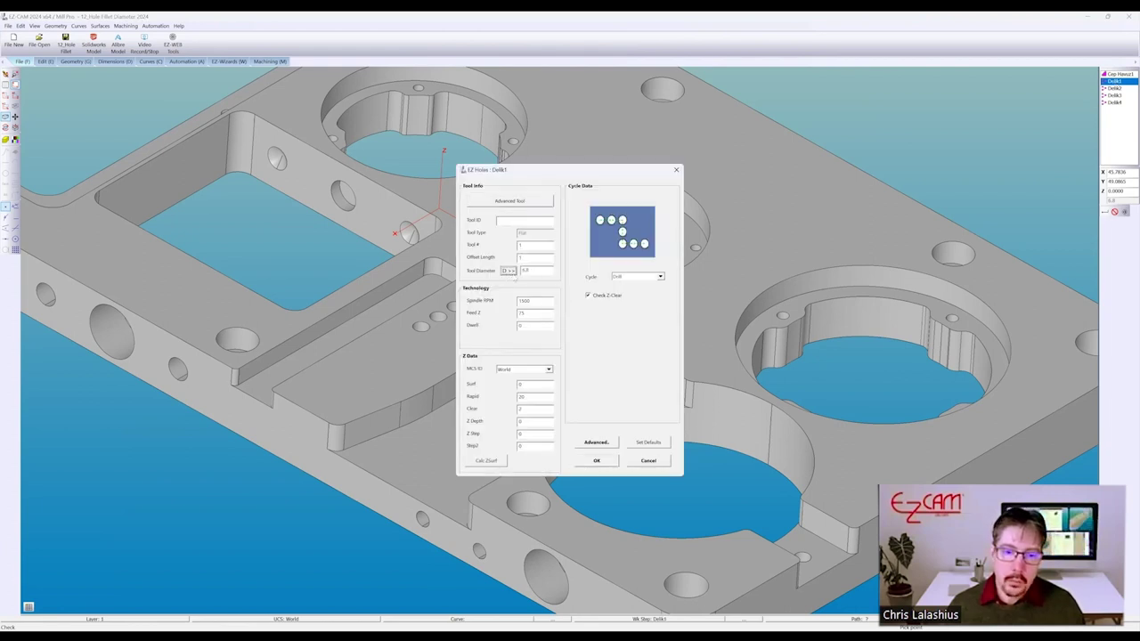
key("Return")
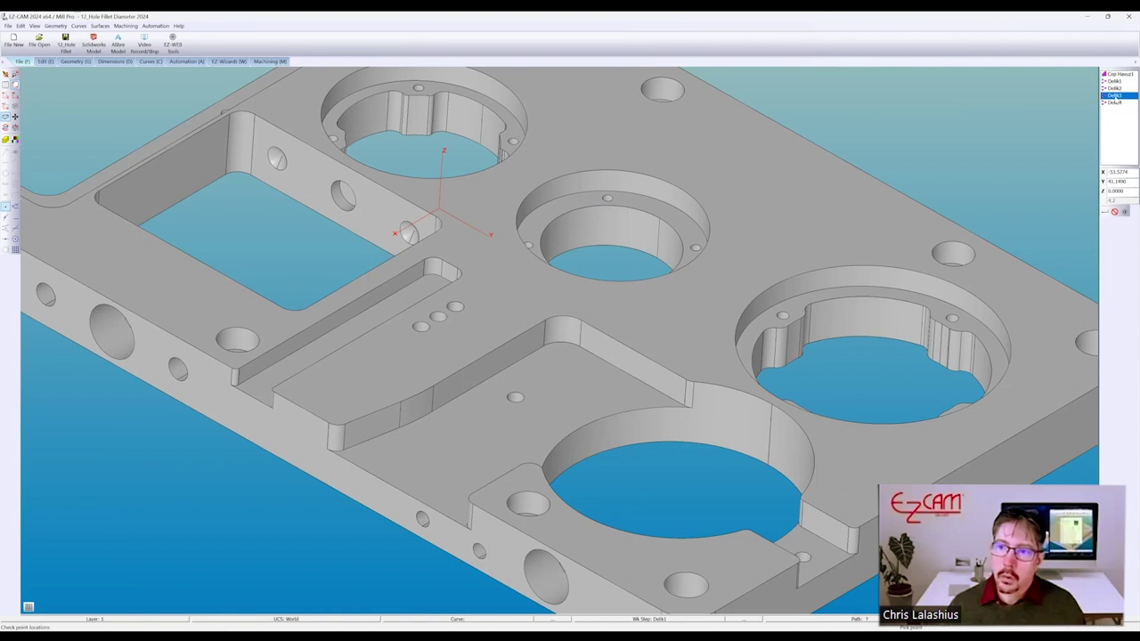
key("Return")
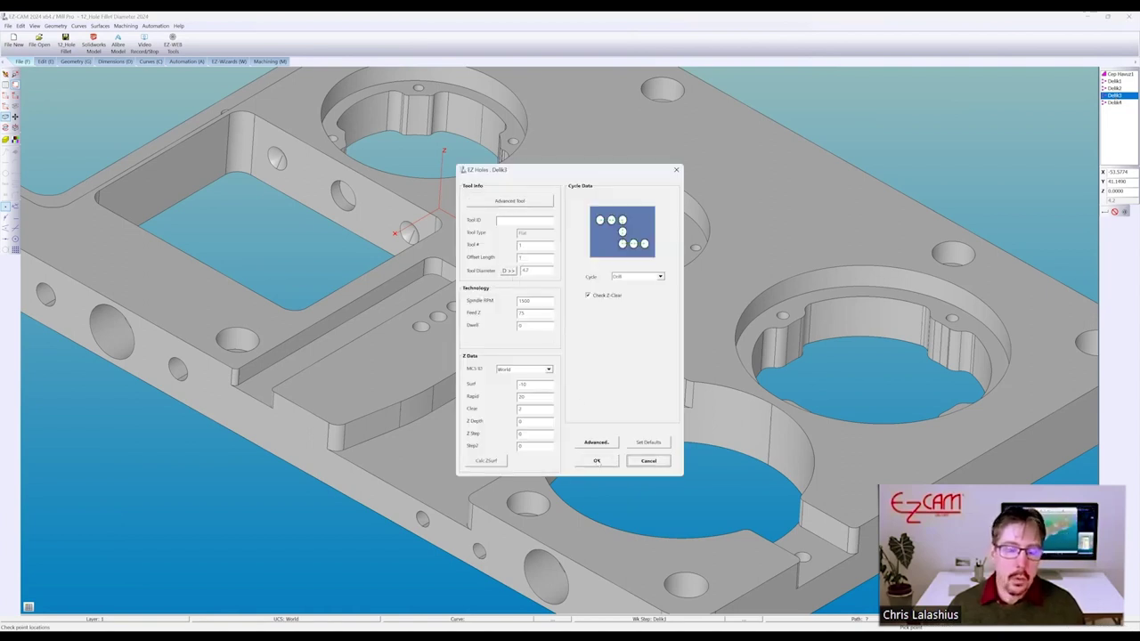
key("Escape")
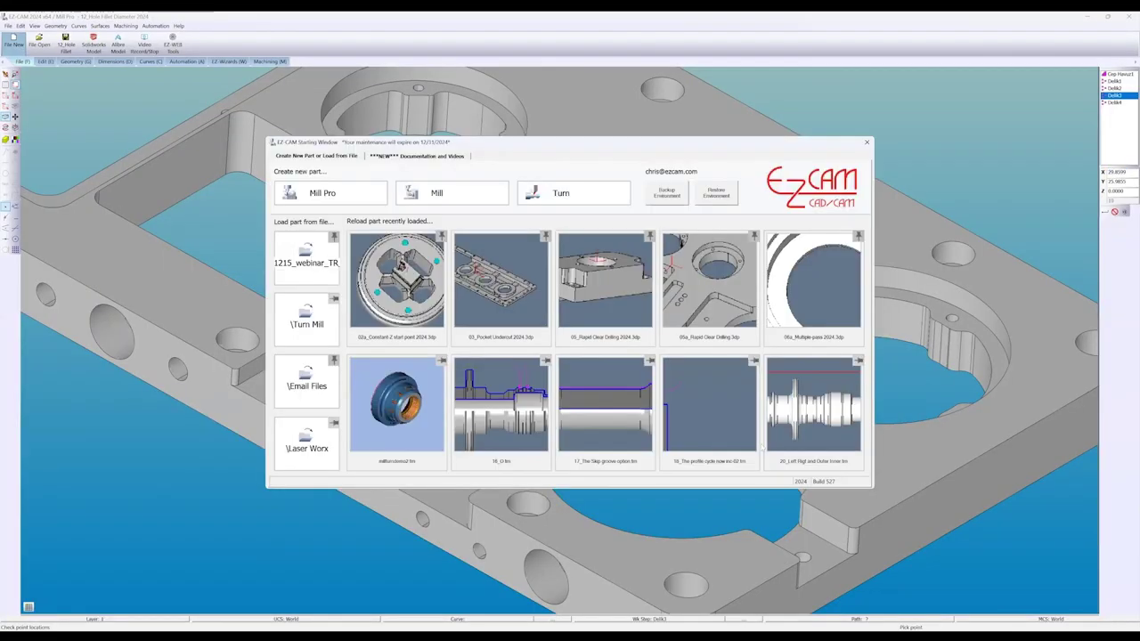
Open 13_world on stock 2024.3DP and examine the world origin on the bevel gear and its stock from the side
left_click(306, 258)
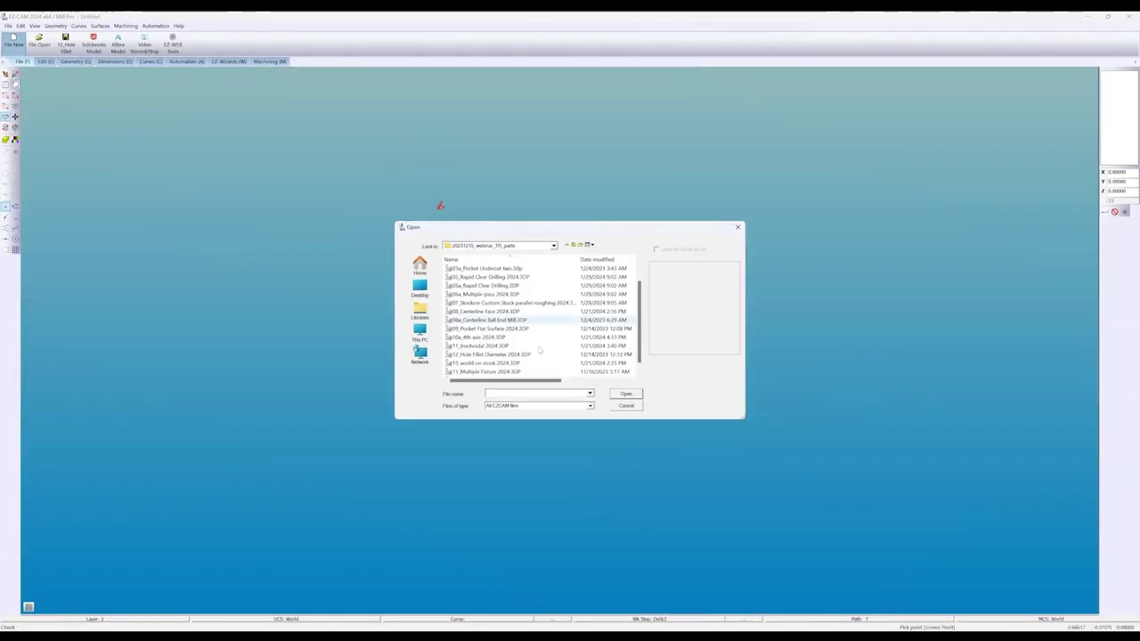
double_click(496, 362)
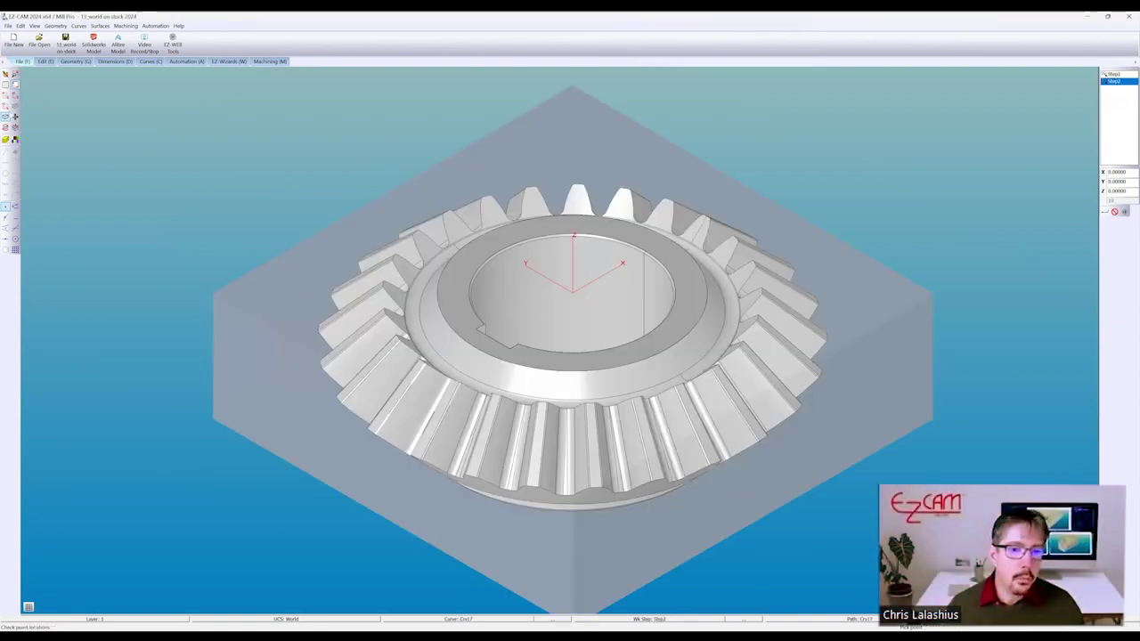
left_click(5, 116)
scroll(540, 253, "up", 3)
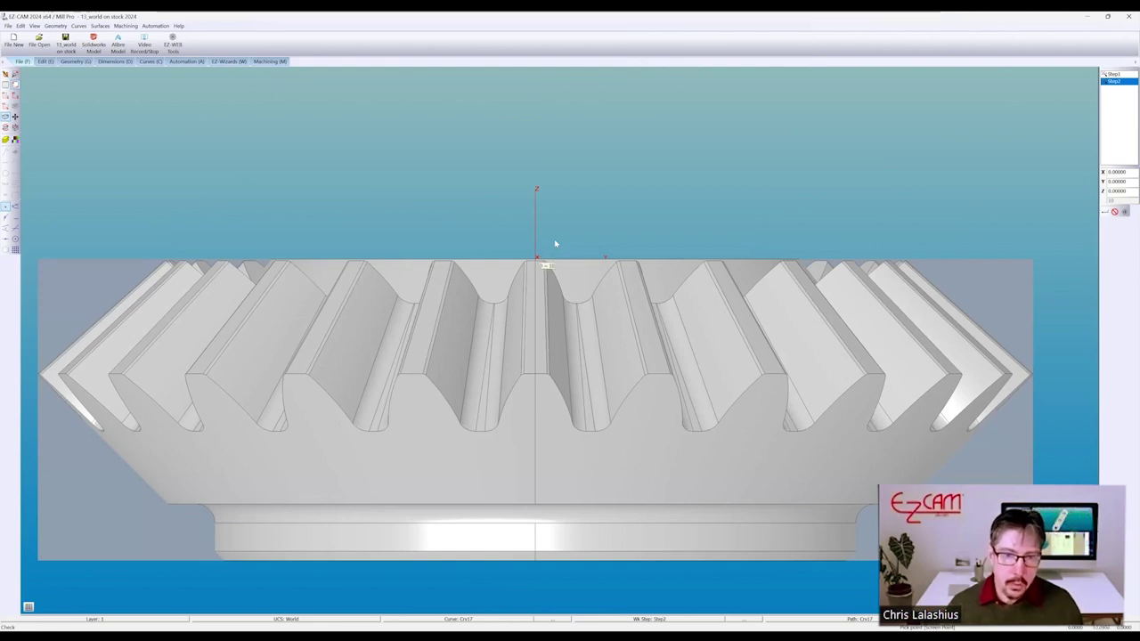
scroll(555, 244, "down", 1)
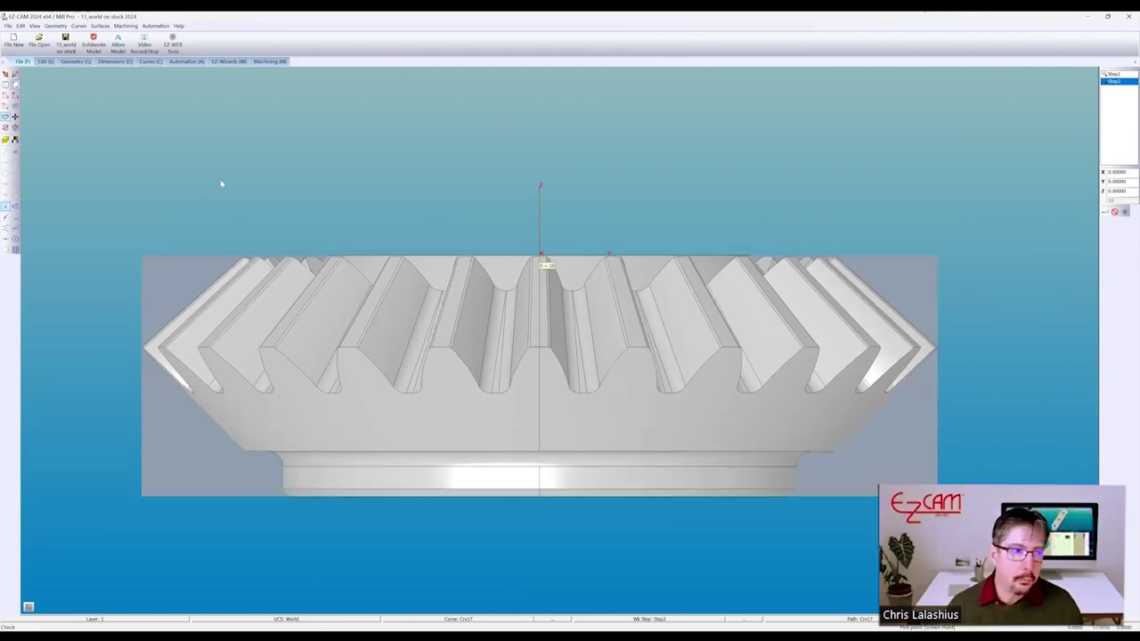
Create a stock surface around the bevel gear with World on Stock at the top centre and a stock offset of 5
left_click(14, 128)
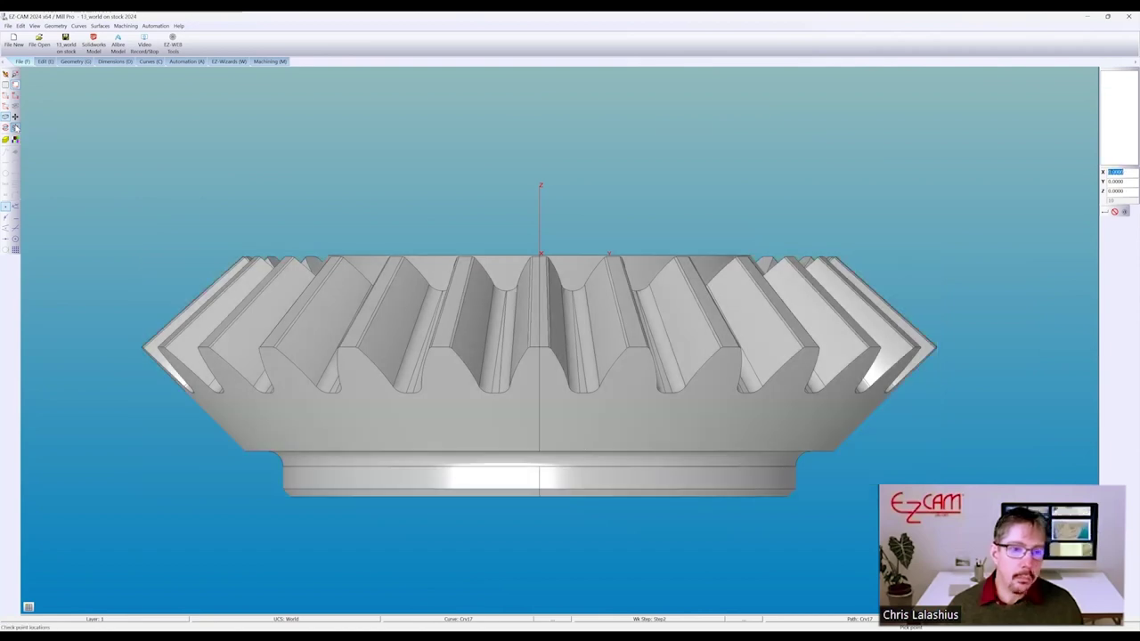
left_click(583, 450)
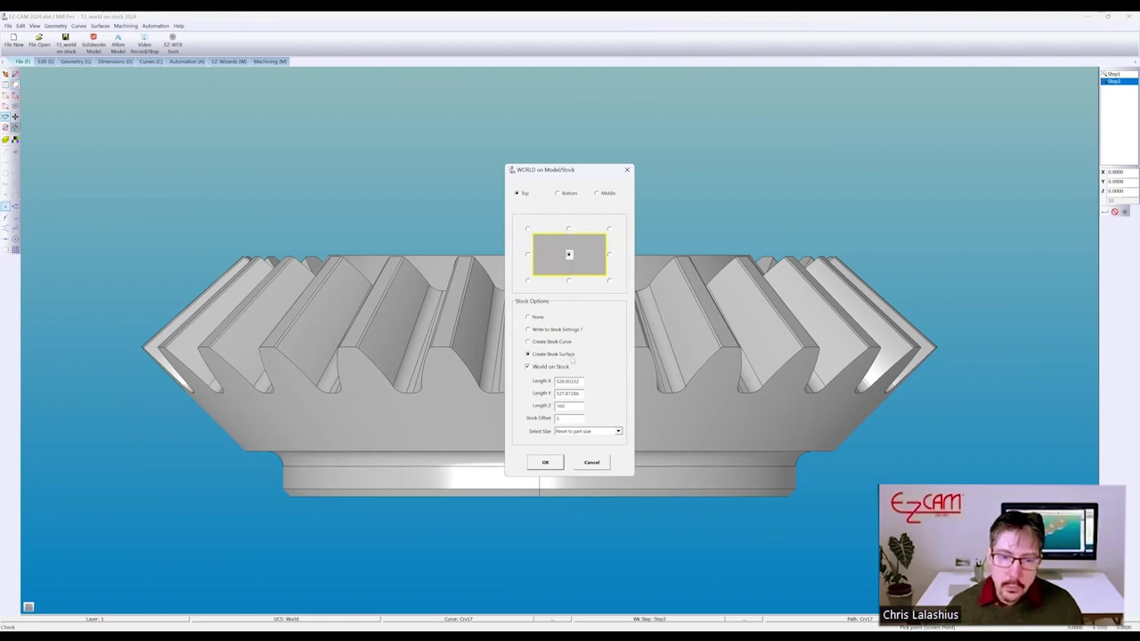
left_click(527, 367)
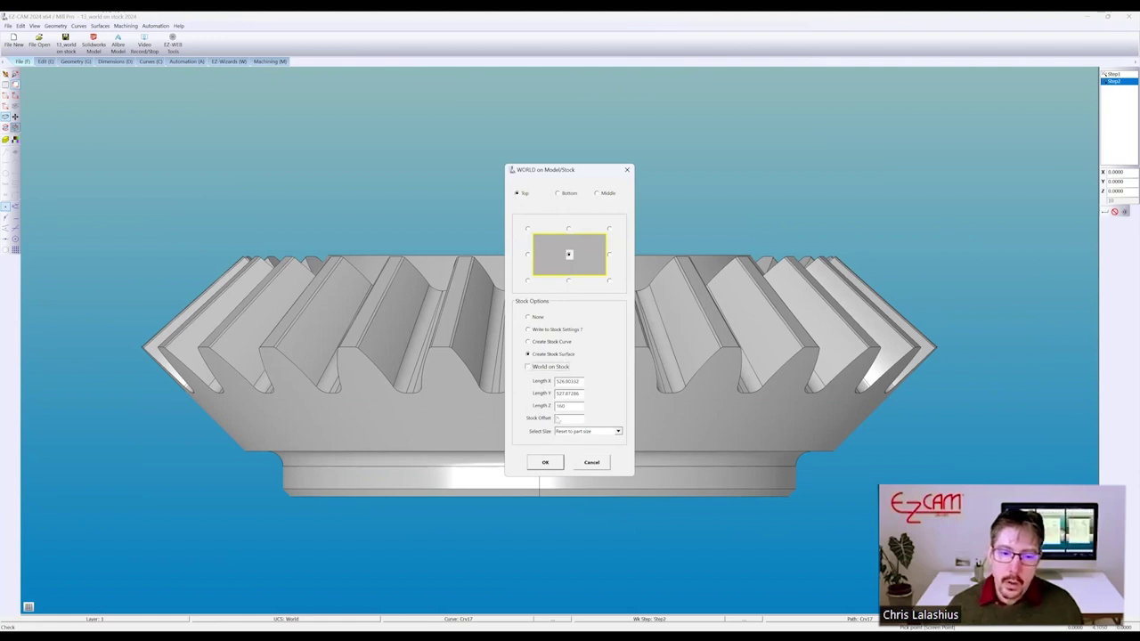
key("Tab")
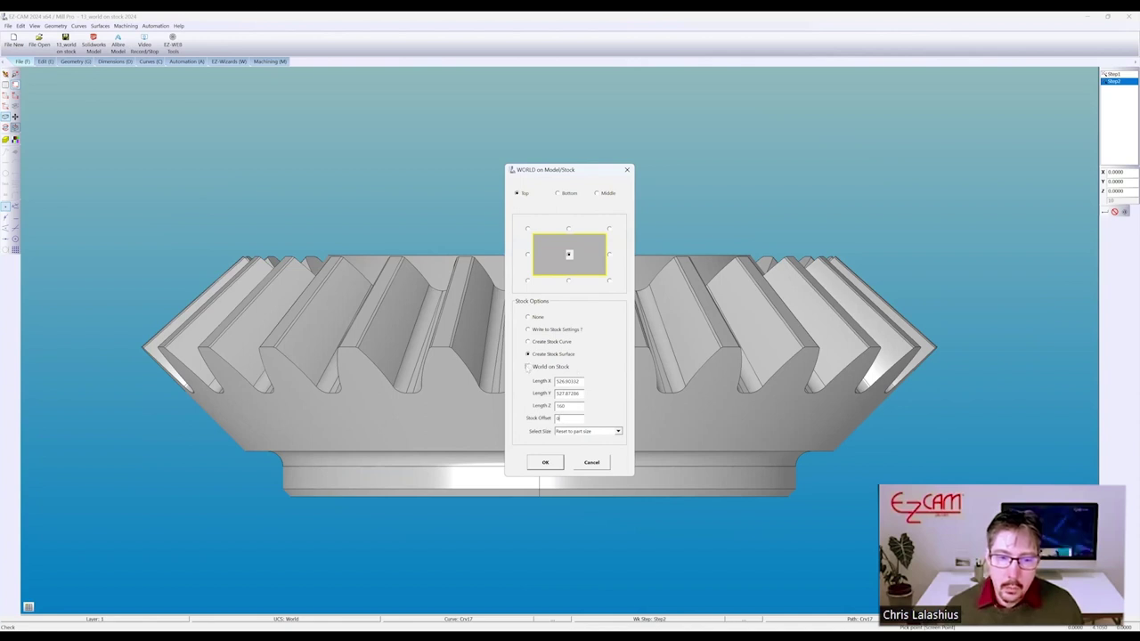
left_click(528, 366)
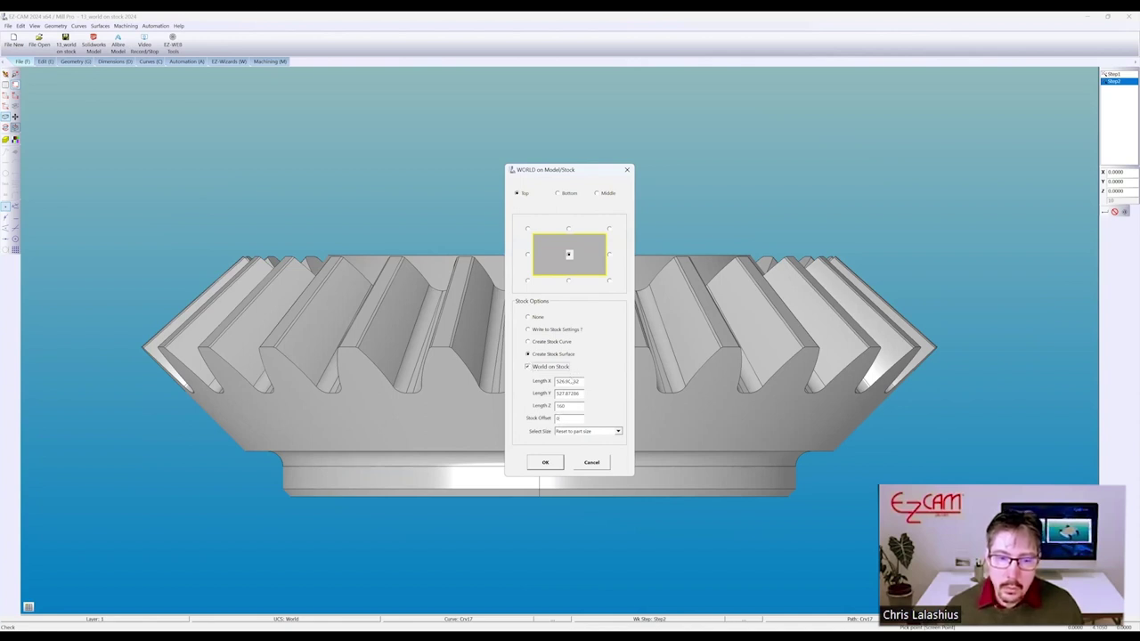
left_click_drag(573, 418, 541, 422)
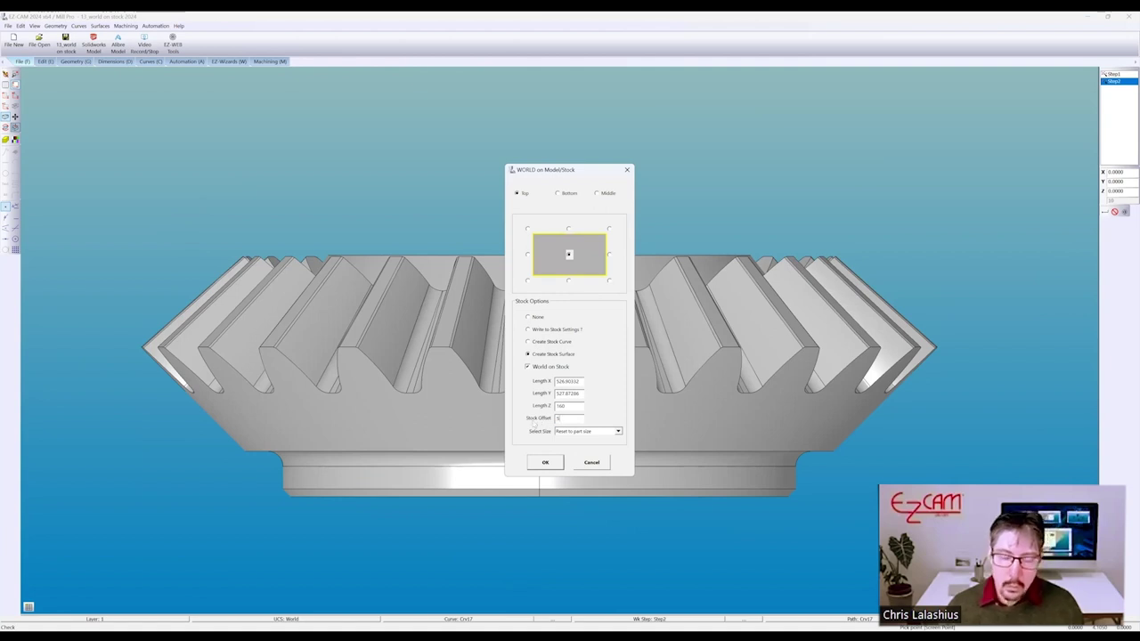
left_click(546, 463)
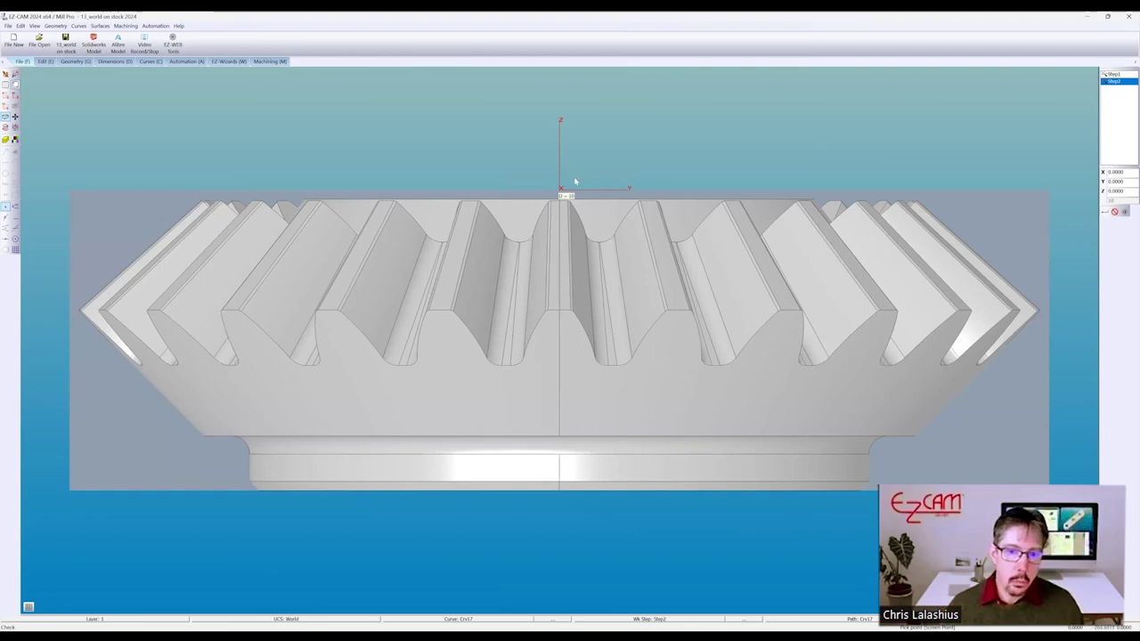
middle_click_drag(555, 278, 554, 251)
scroll(555, 254, "down", 3)
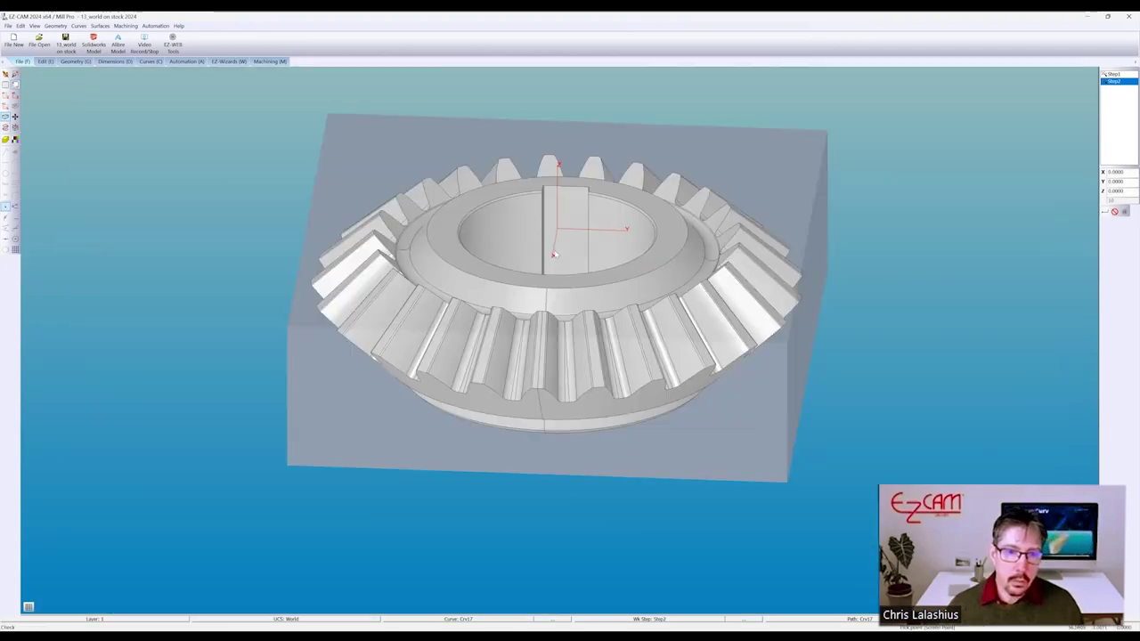
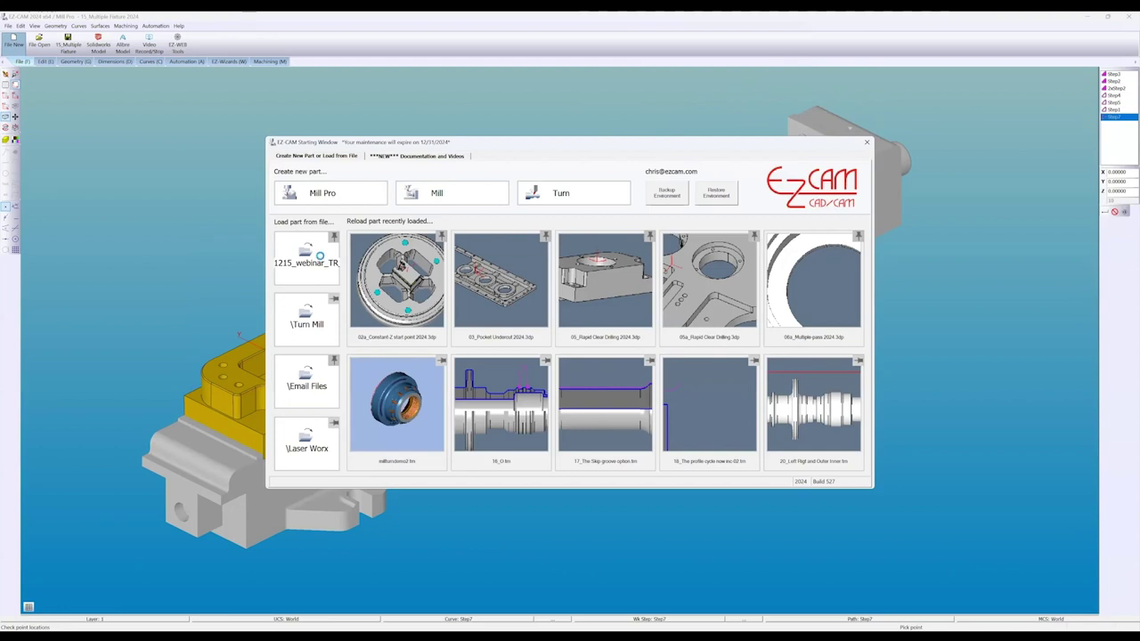
Open 16_New Wizards Coordinates.3DP and verify the toolpaths of all its work steps
left_click(318, 255)
left_click(733, 411)
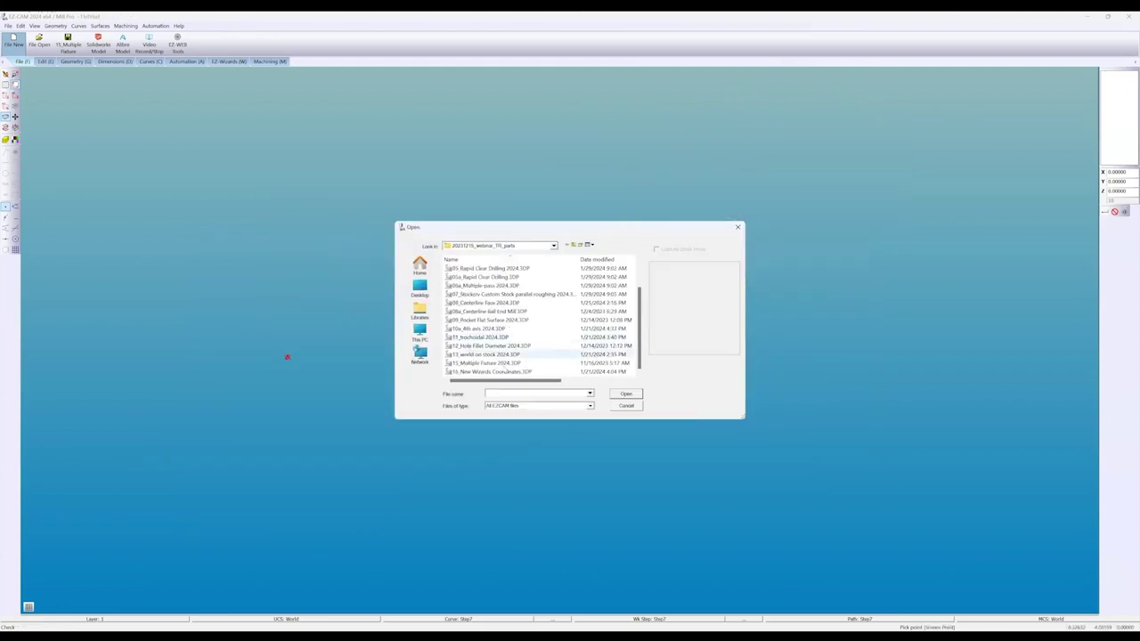
double_click(487, 370)
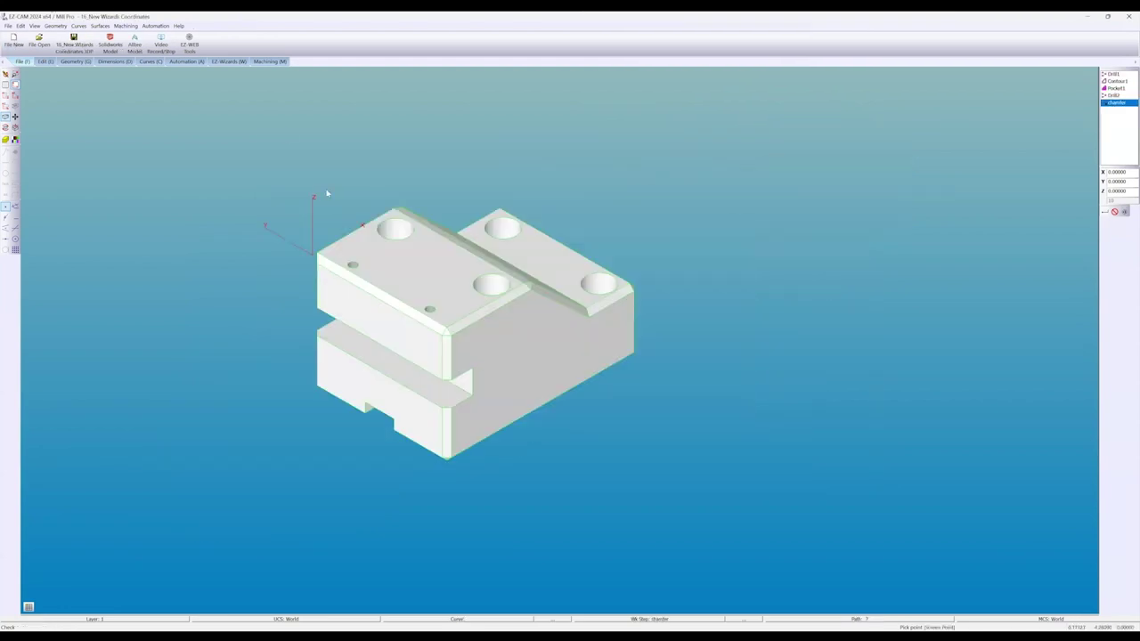
left_click(266, 62)
left_click(219, 43)
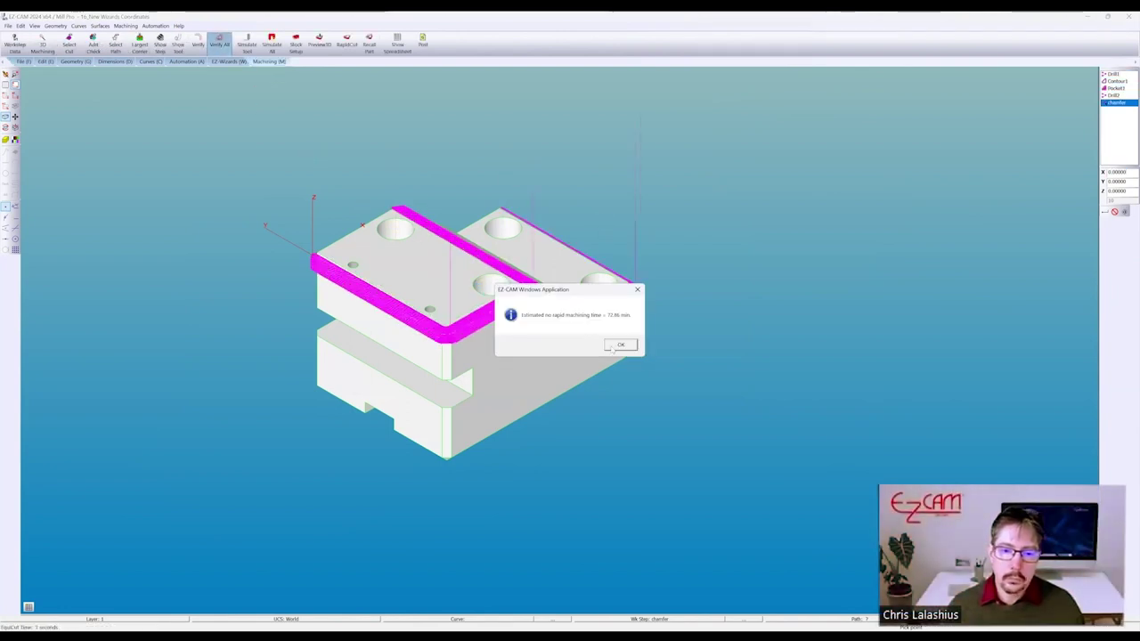
left_click(615, 347)
Preview the machined block in 3D and inspect its holes, slope and chamfers from several angles
middle_click_drag(501, 324, 428, 267)
left_click(319, 43)
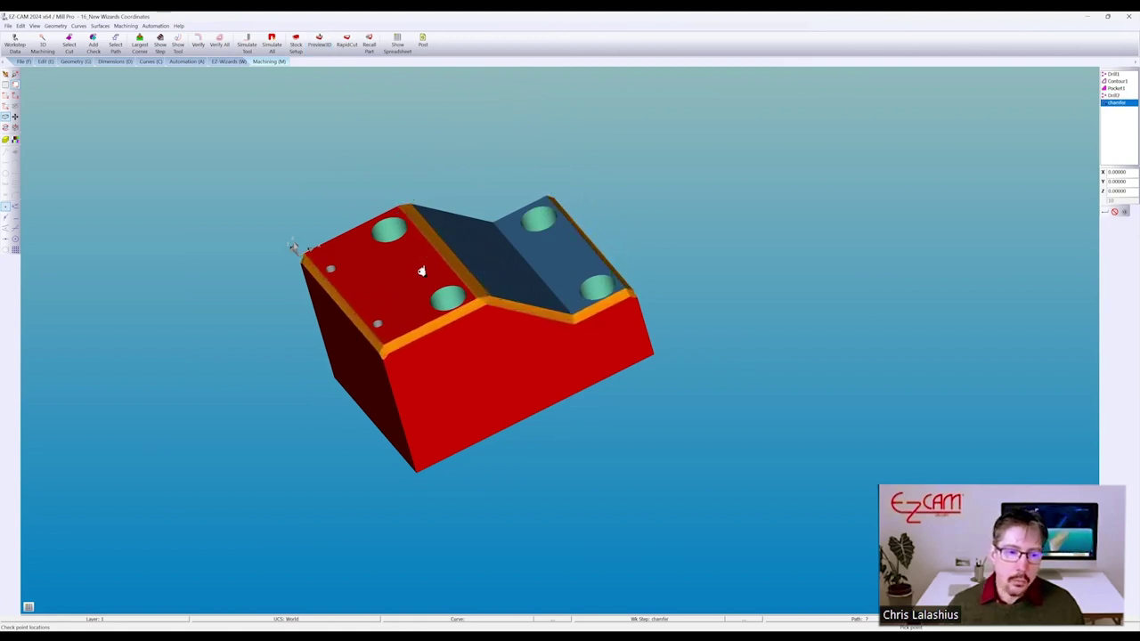
middle_click_drag(421, 271, 320, 285)
middle_click_drag(442, 400, 428, 235)
left_click(428, 234)
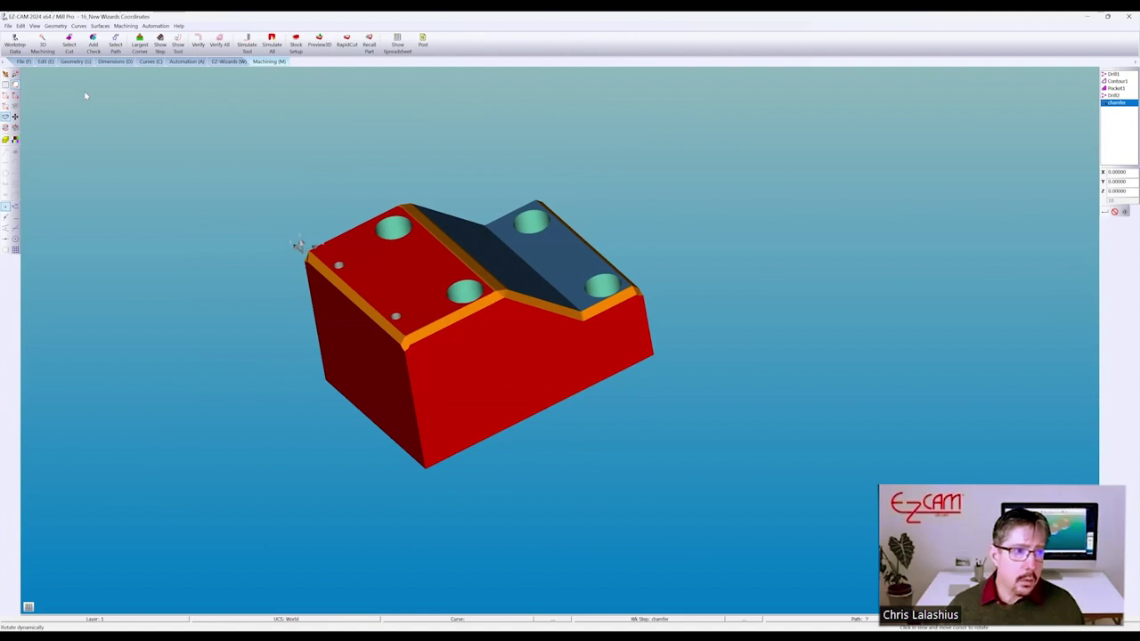
Clear the 3D preview from the block and check the list of available coordinate systems without switching the current UCS
left_click(5, 74)
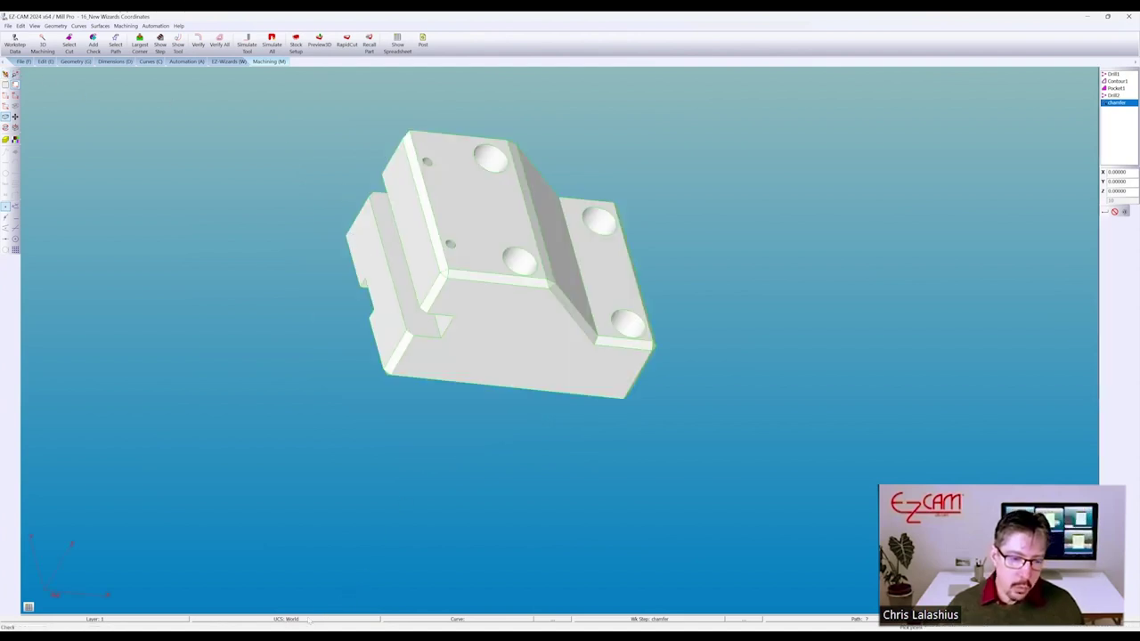
left_click(312, 616)
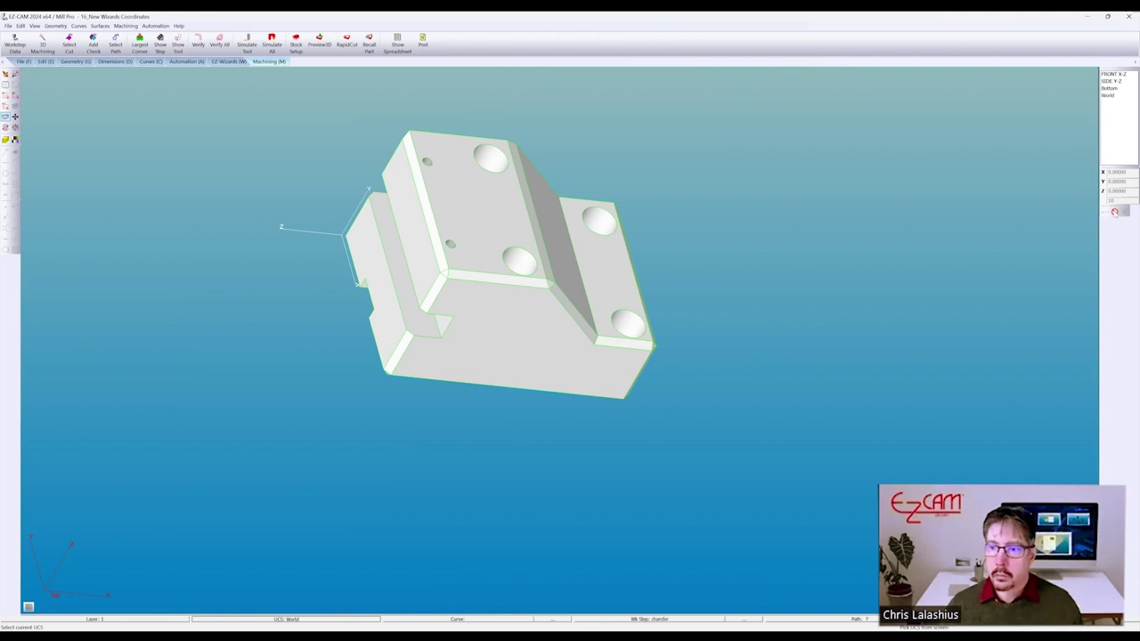
left_click(1115, 212)
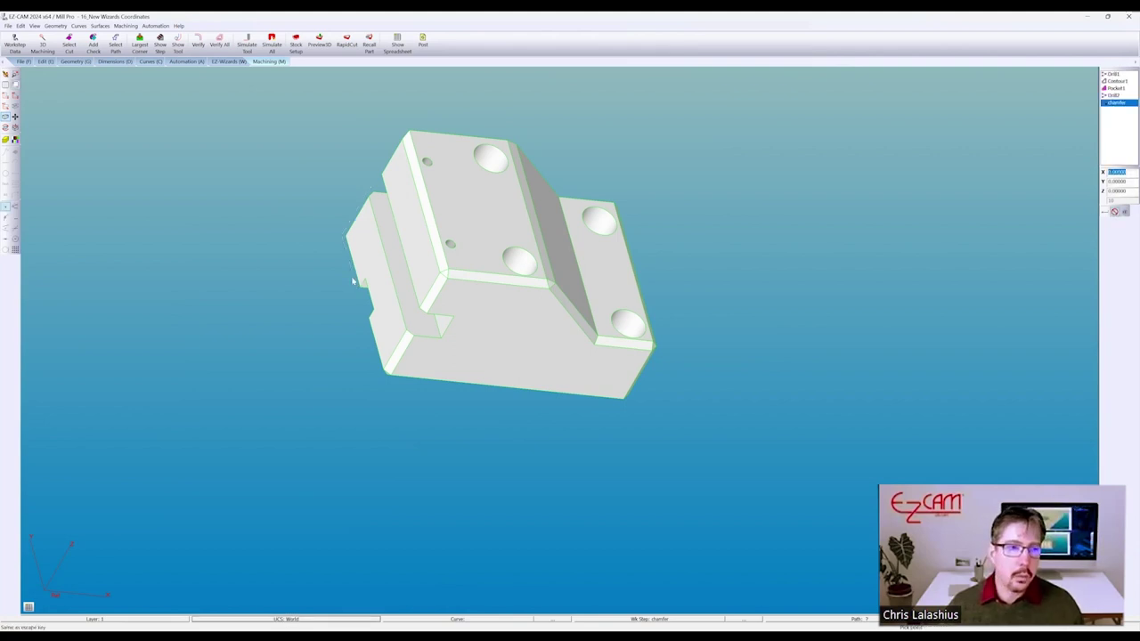
Start a wizard pocket work step named Pocket2 for the block
left_click(189, 61)
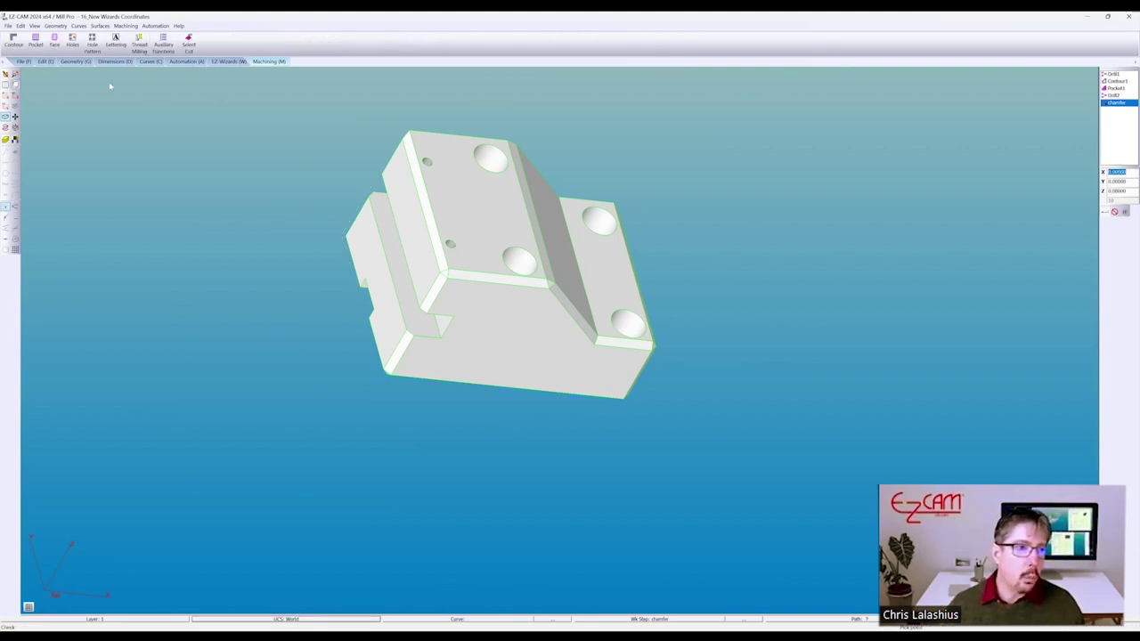
left_click(507, 181)
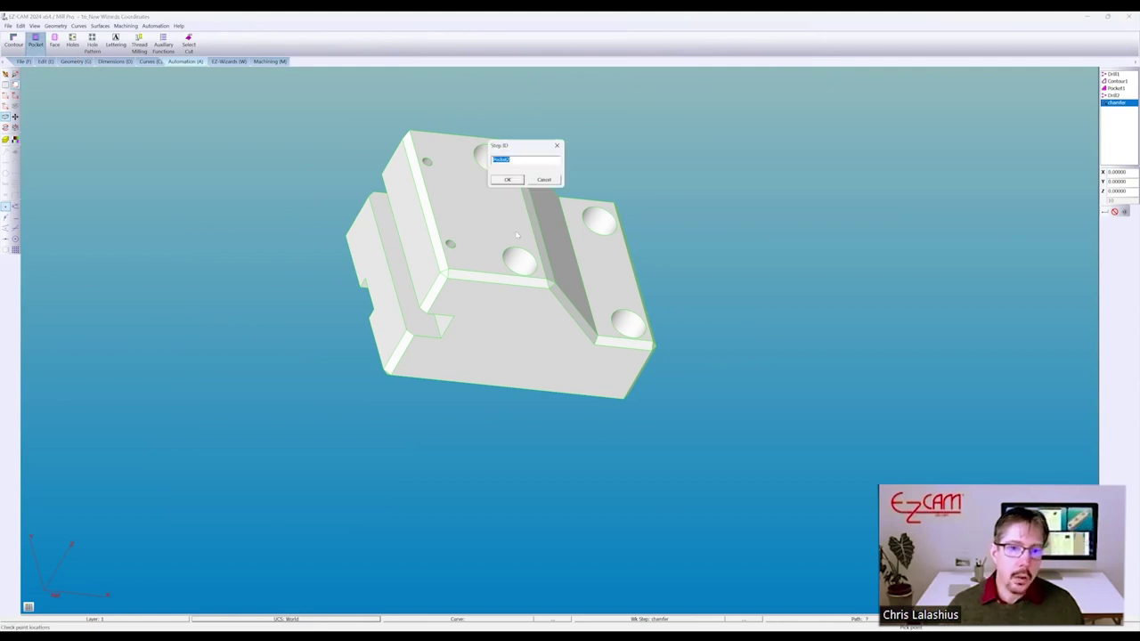
left_click(508, 180)
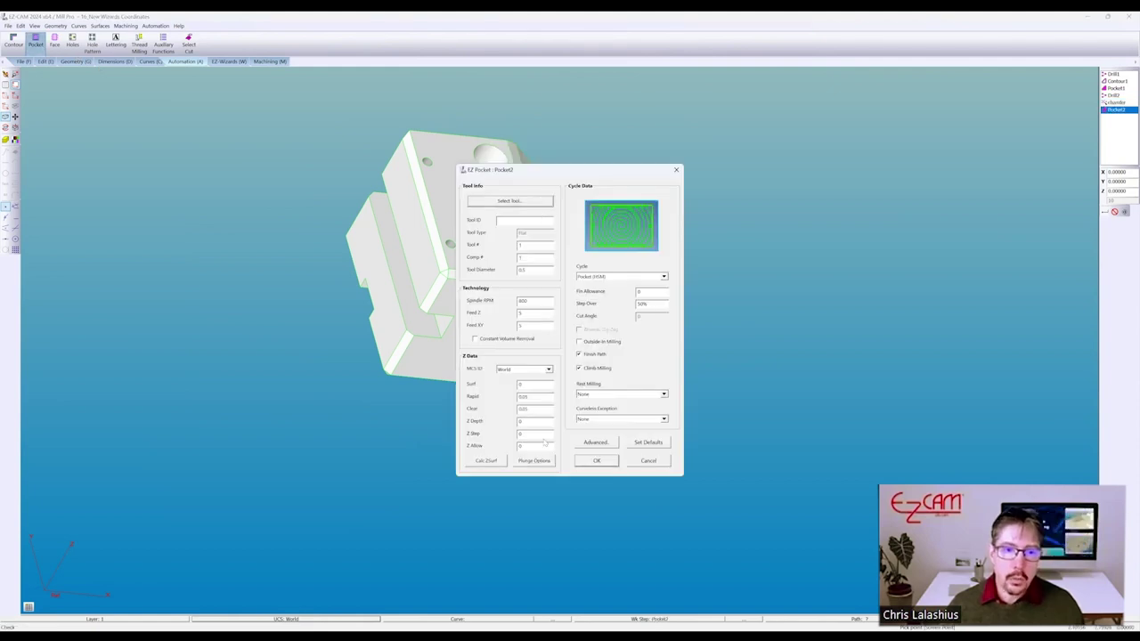
Review the tool types offered in Pocket2's advanced tool options without changing the tool
left_click(595, 442)
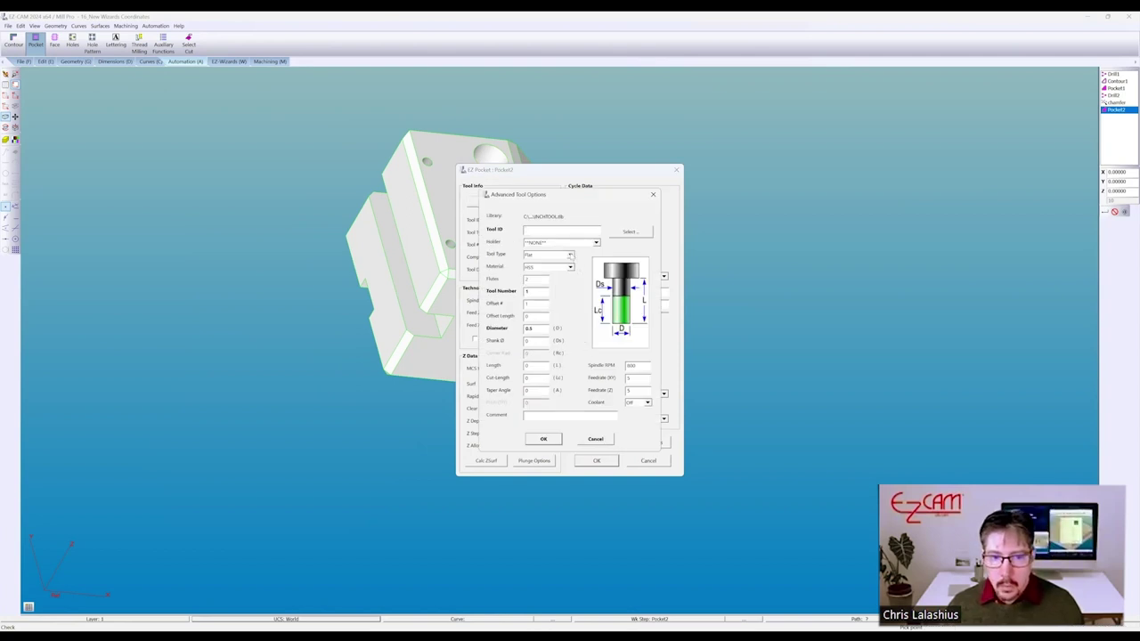
left_click(570, 255)
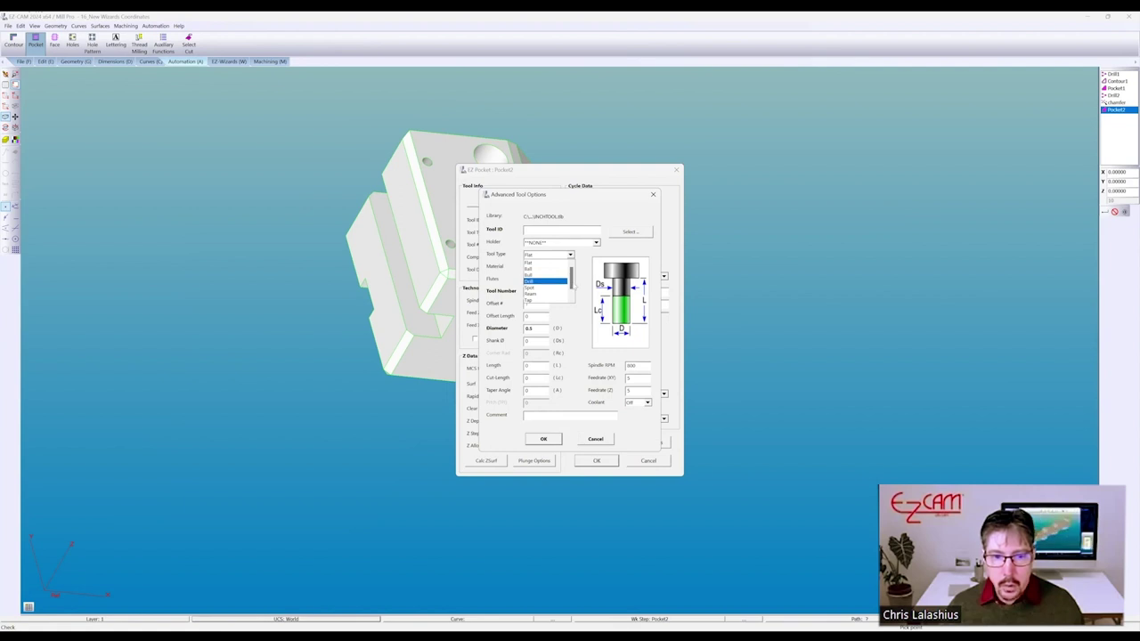
scroll(557, 294, "down", 1)
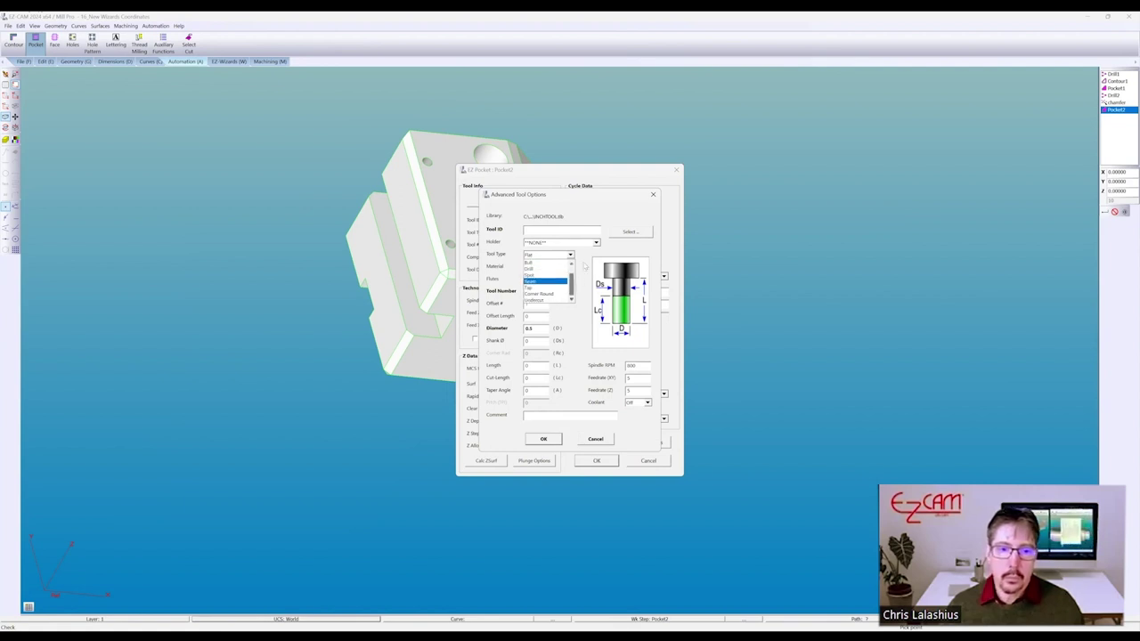
left_click(595, 333)
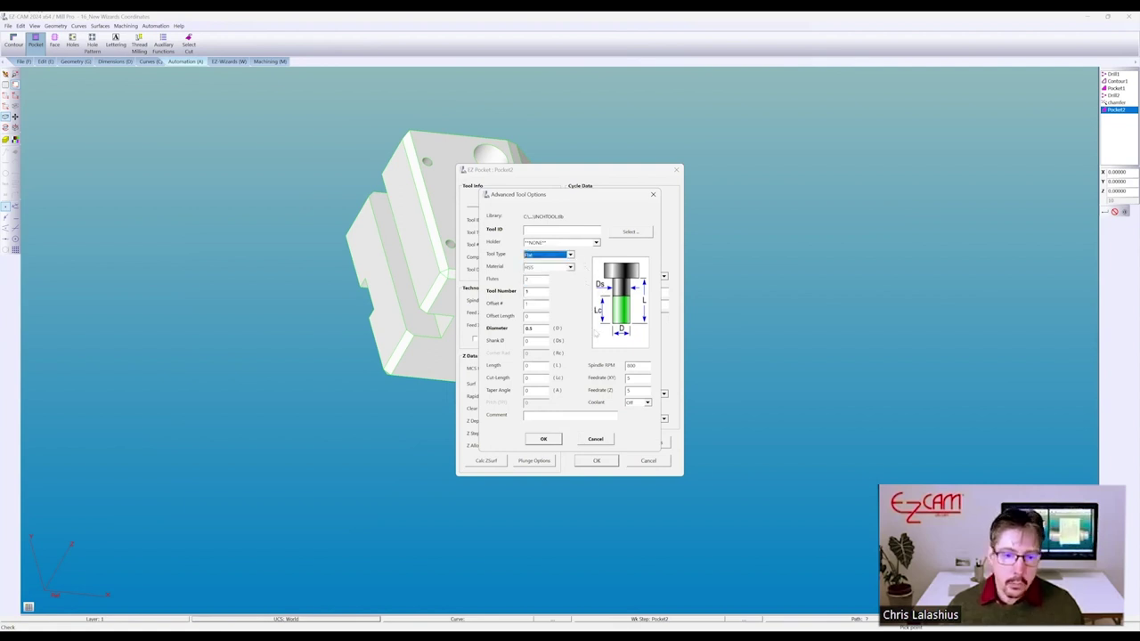
left_click(595, 438)
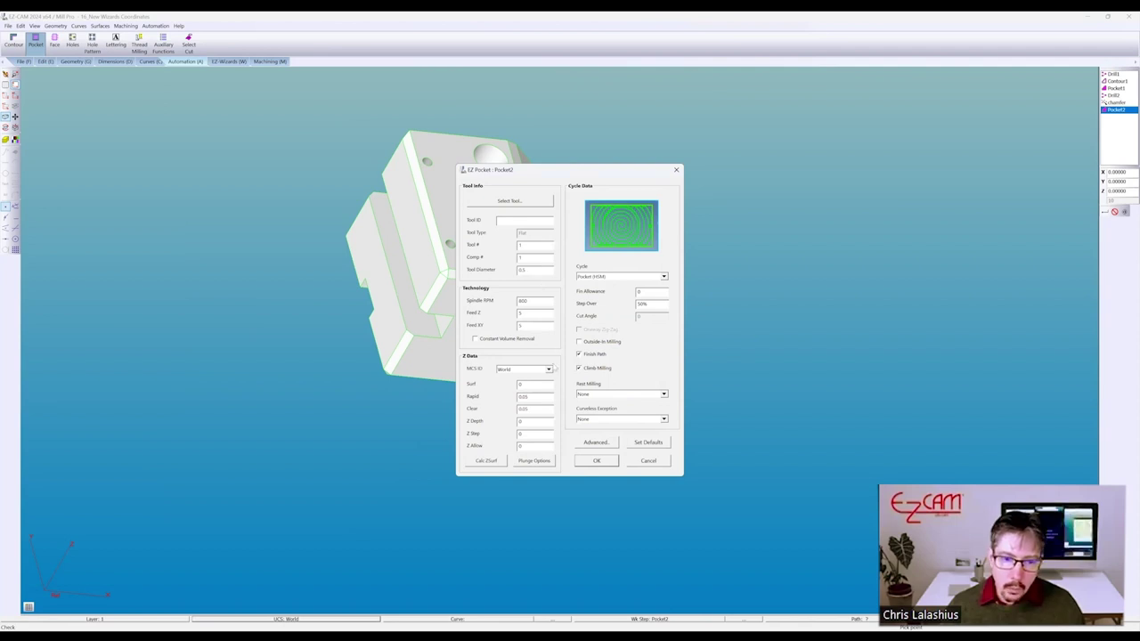
Set Pocket2's MCS ID to Bottom and its cycle to Pocket (HSM)
left_click(549, 369)
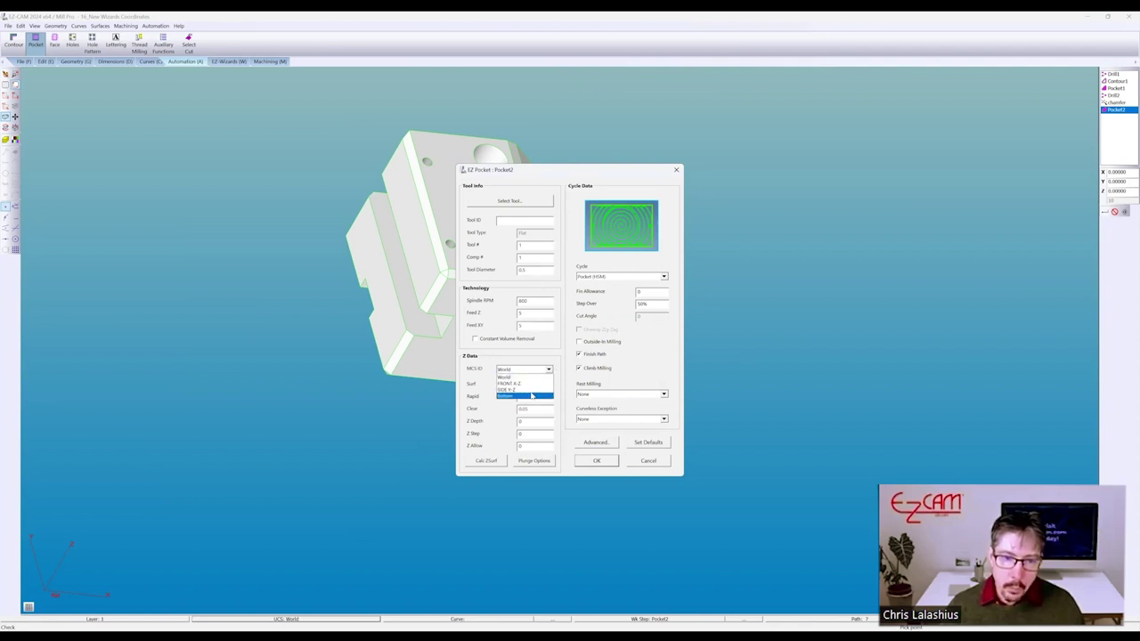
left_click(531, 395)
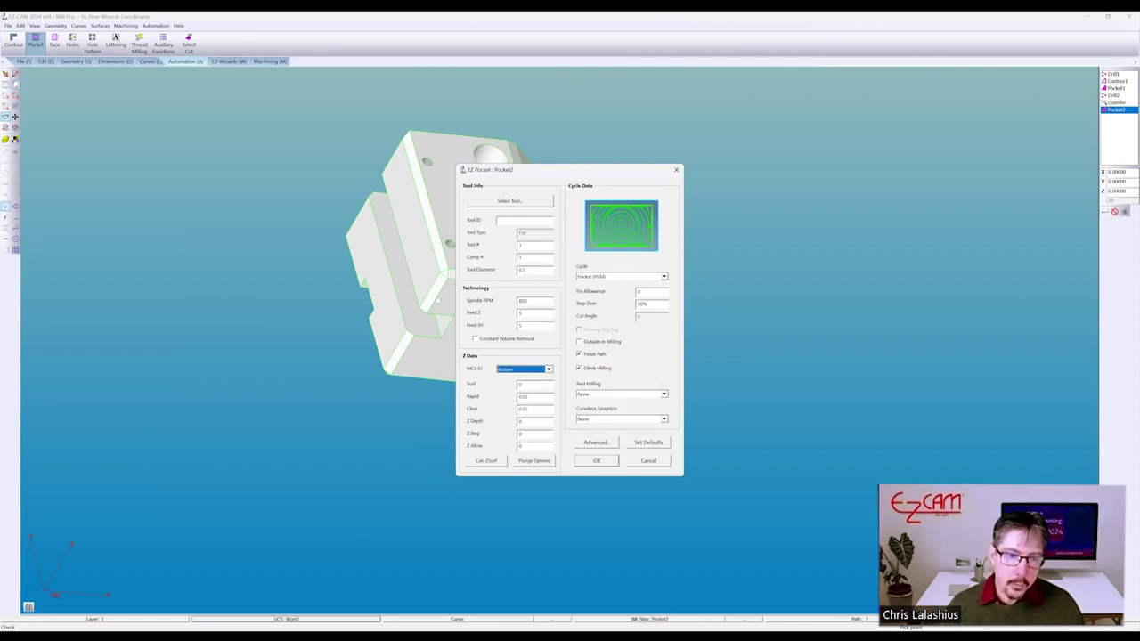
left_click(663, 277)
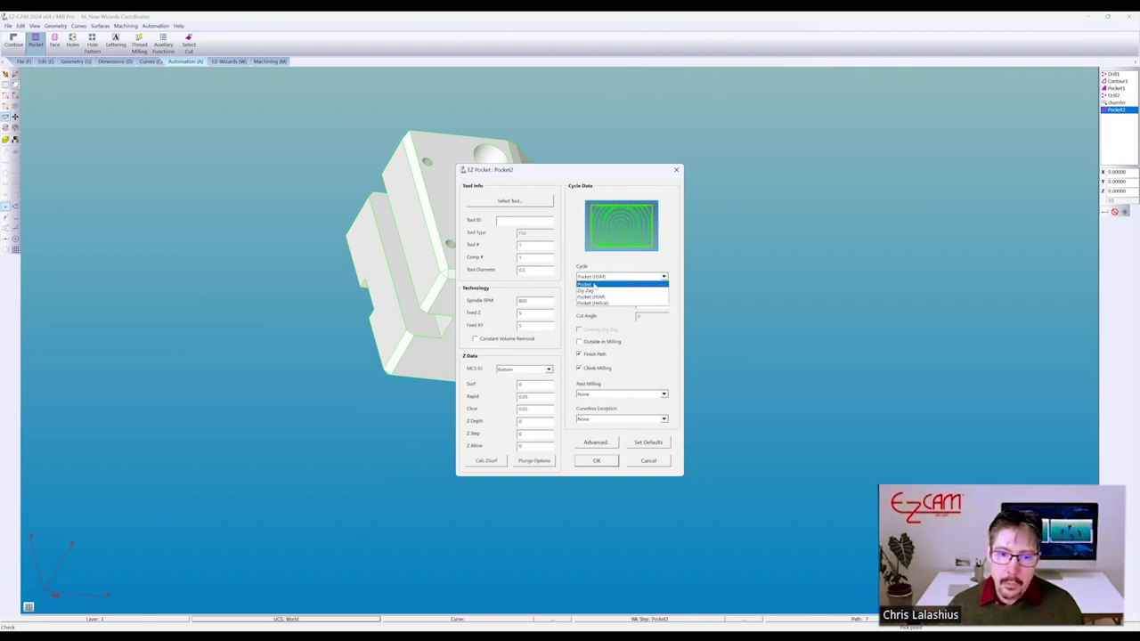
left_click(595, 286)
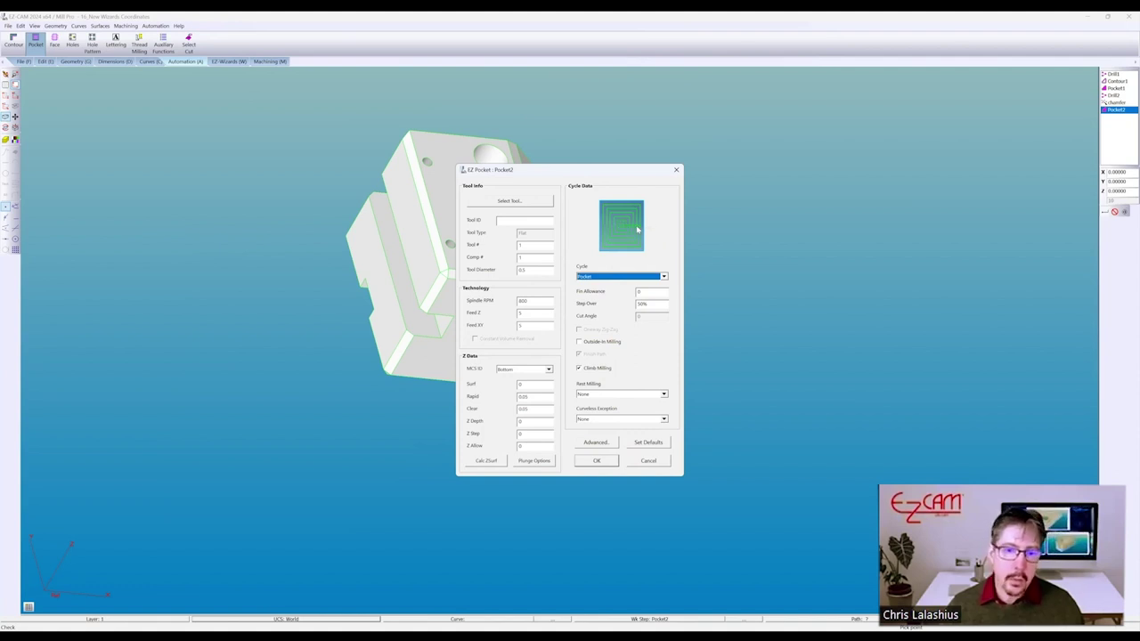
left_click(664, 277)
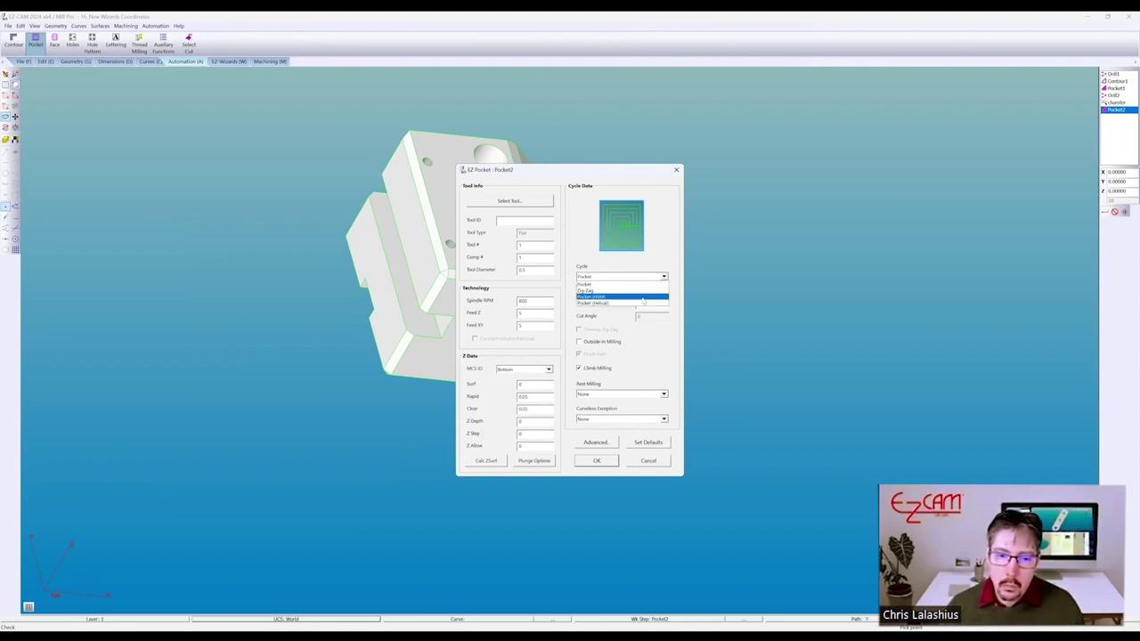
left_click(643, 298)
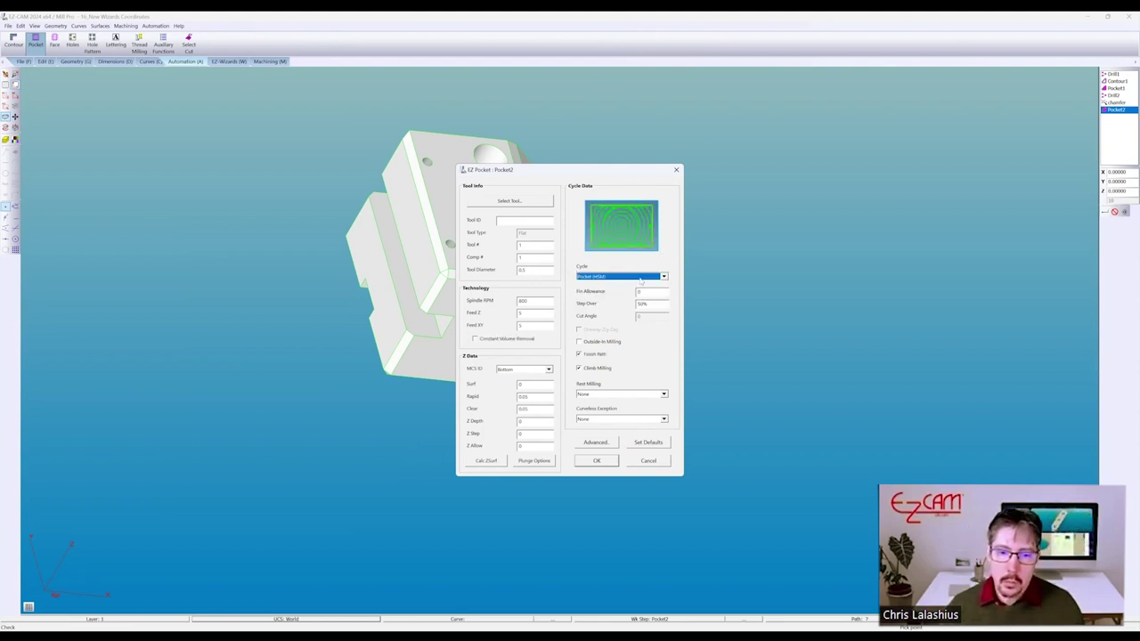
Accept the Pocket2 settings and assign the floor of the long slot on the block's underside as its machining surface
left_click(597, 461)
middle_click_drag(610, 202, 578, 234)
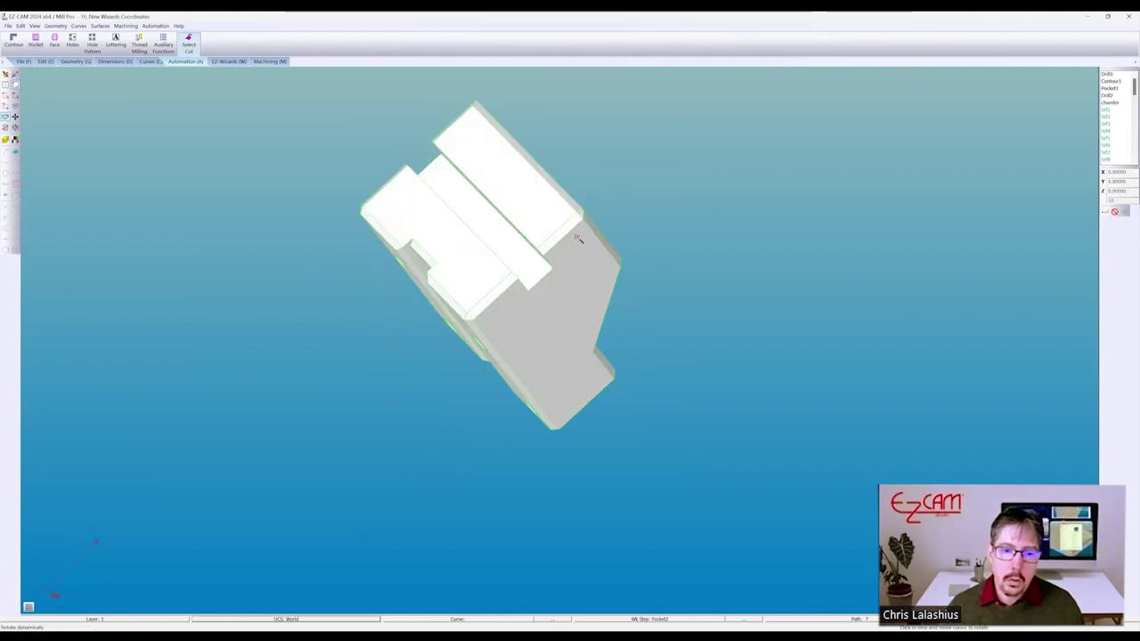
left_click(524, 259)
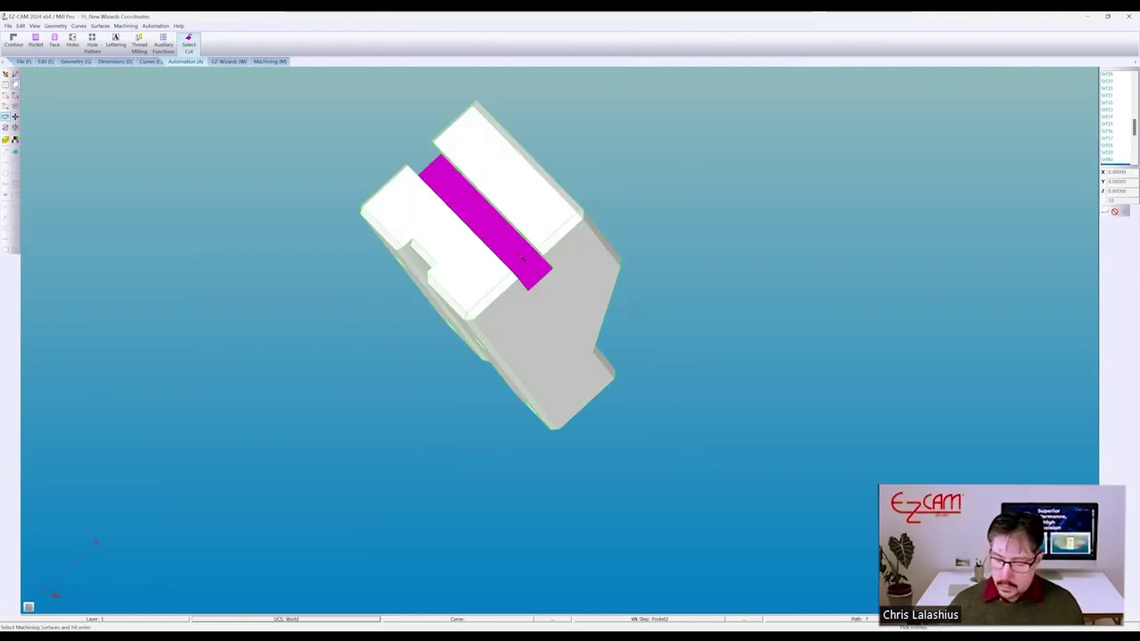
key("Return")
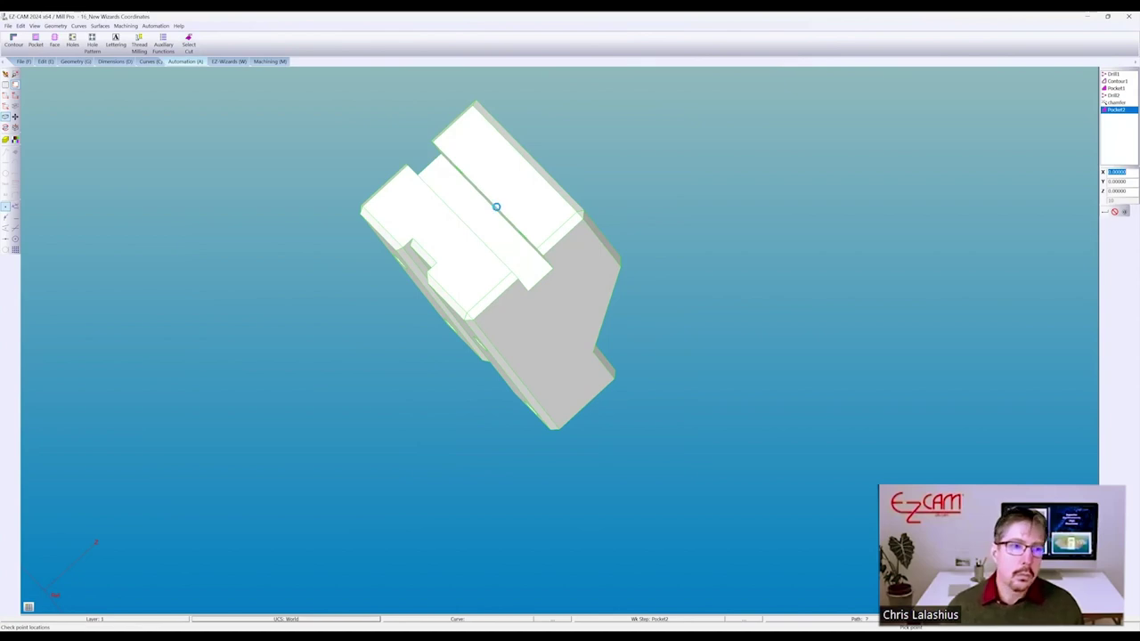
Verify the Pocket2 toolpath and run a RapidCut simulation of the block's work steps
left_click(270, 61)
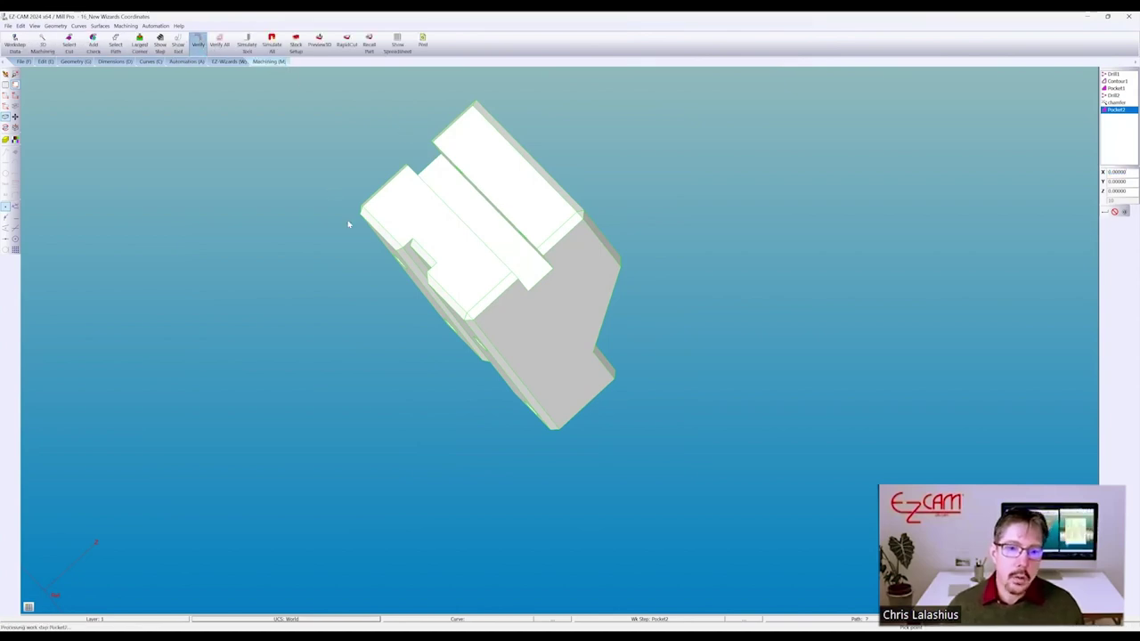
middle_click_drag(335, 339, 318, 90)
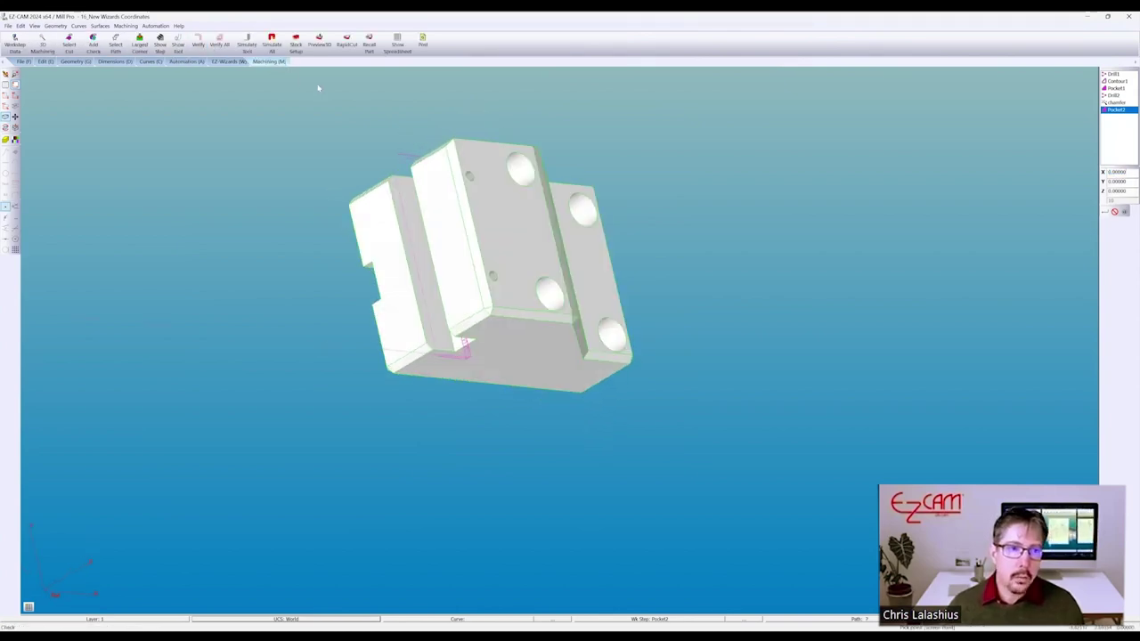
left_click(346, 44)
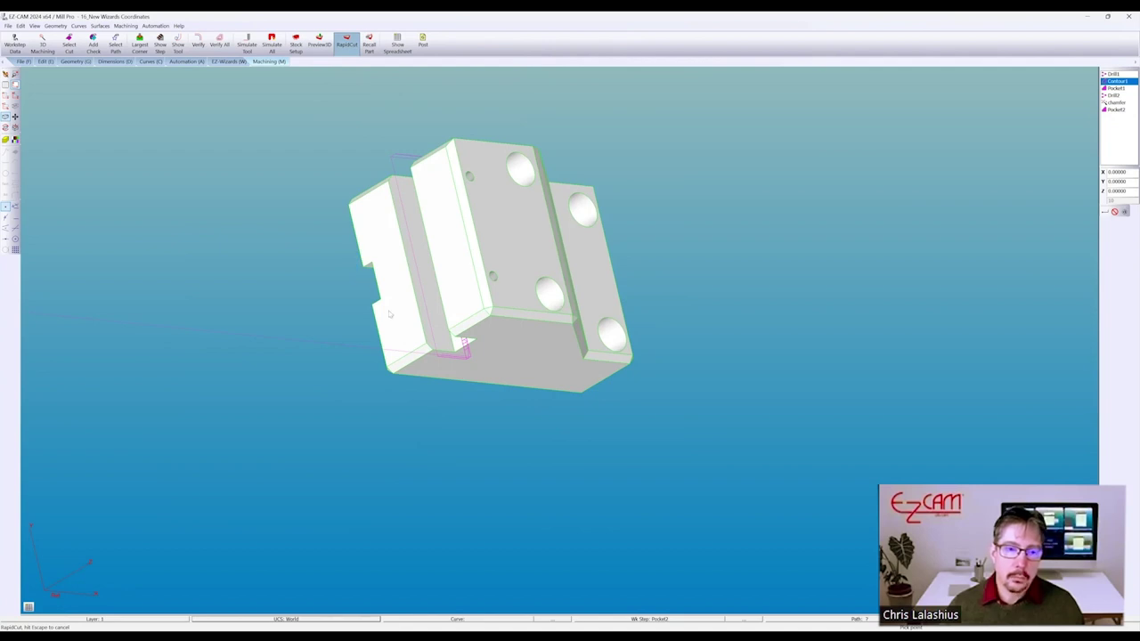
middle_click_drag(514, 265, 517, 98)
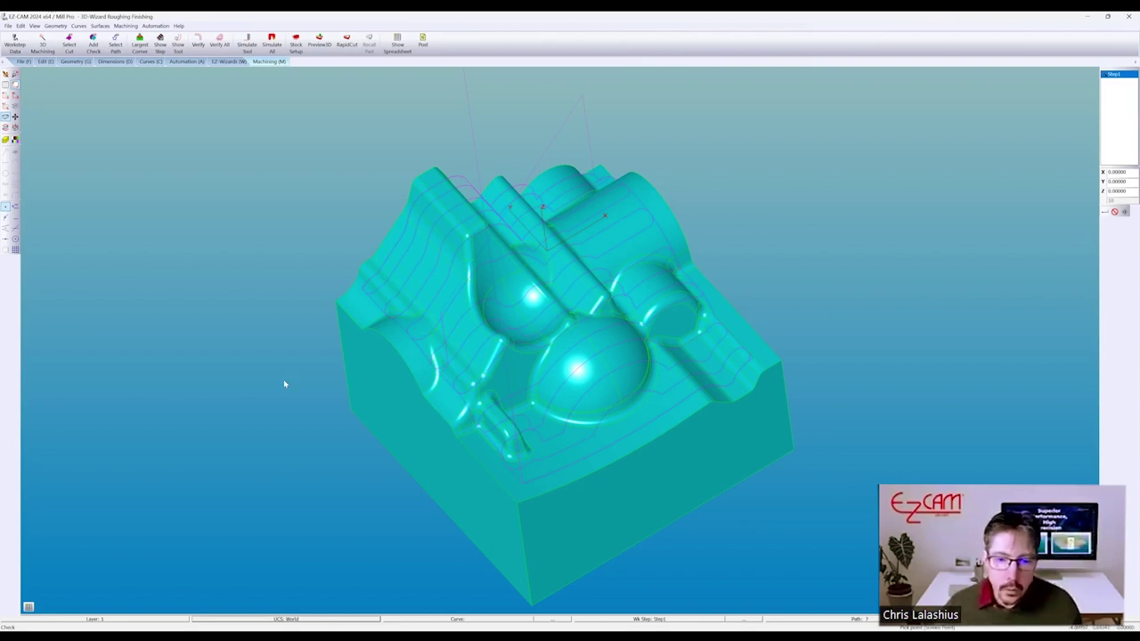
Open the recent part 05a_Rapid Clear Drilling without saving the 3D-Wizard Roughing Finishing part
scroll(305, 330, "down", 2)
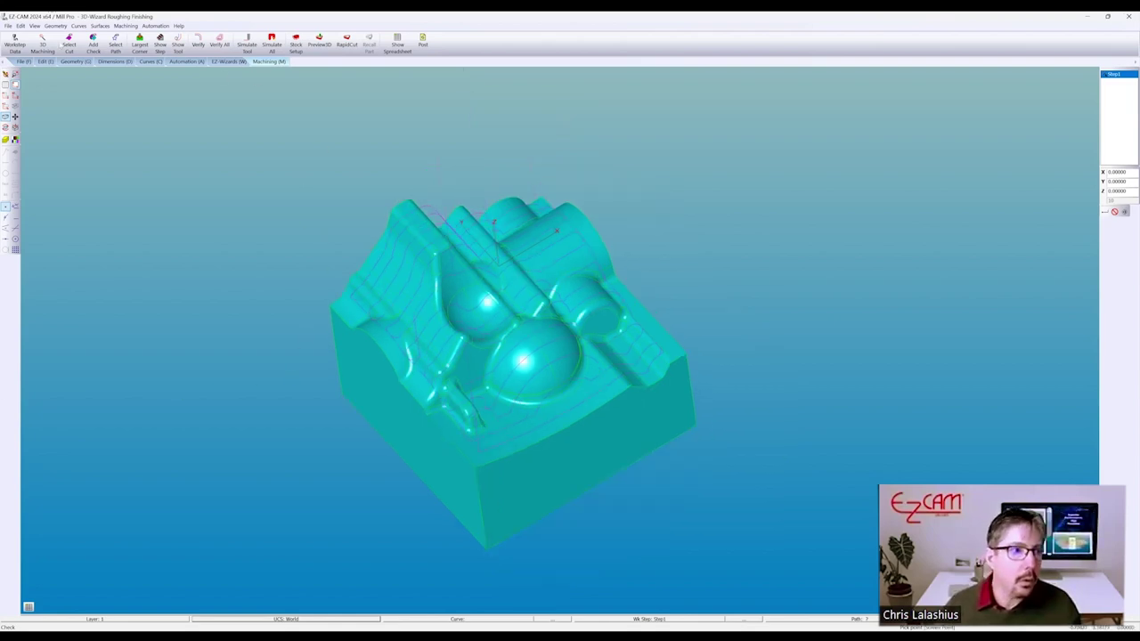
left_click(22, 60)
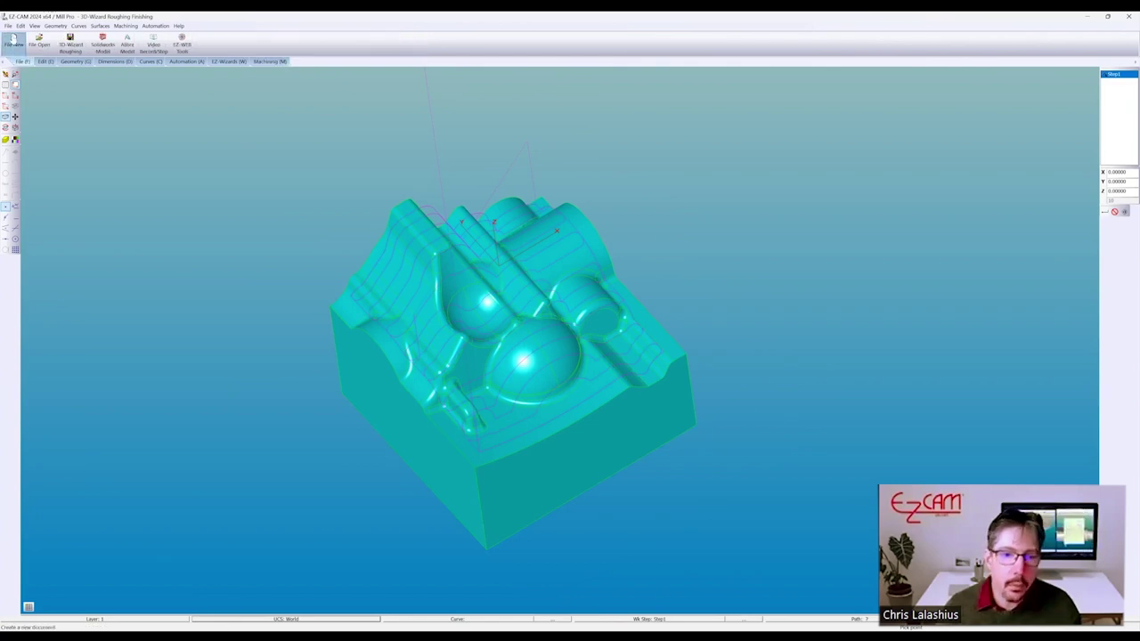
left_click(12, 40)
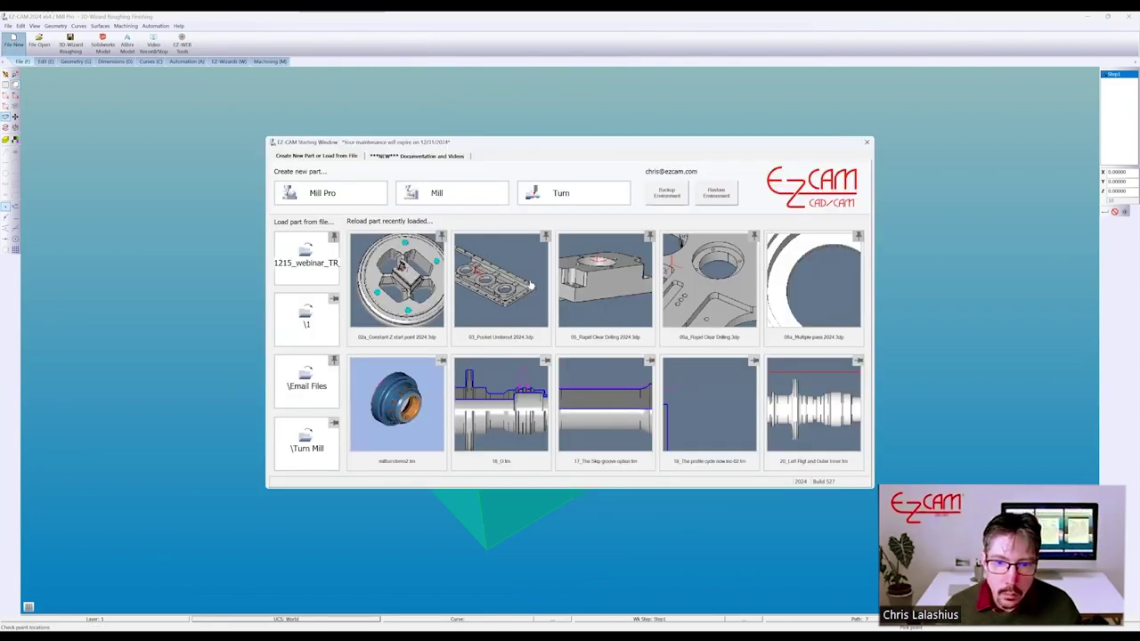
left_click(720, 414)
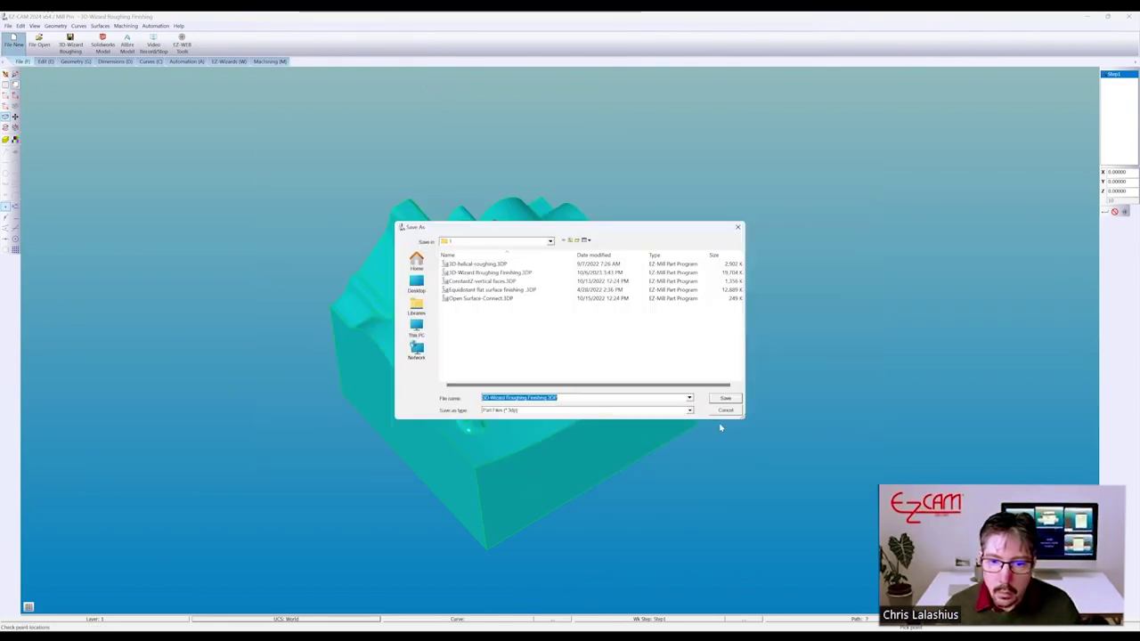
left_click(725, 411)
scroll(484, 380, "down", 2)
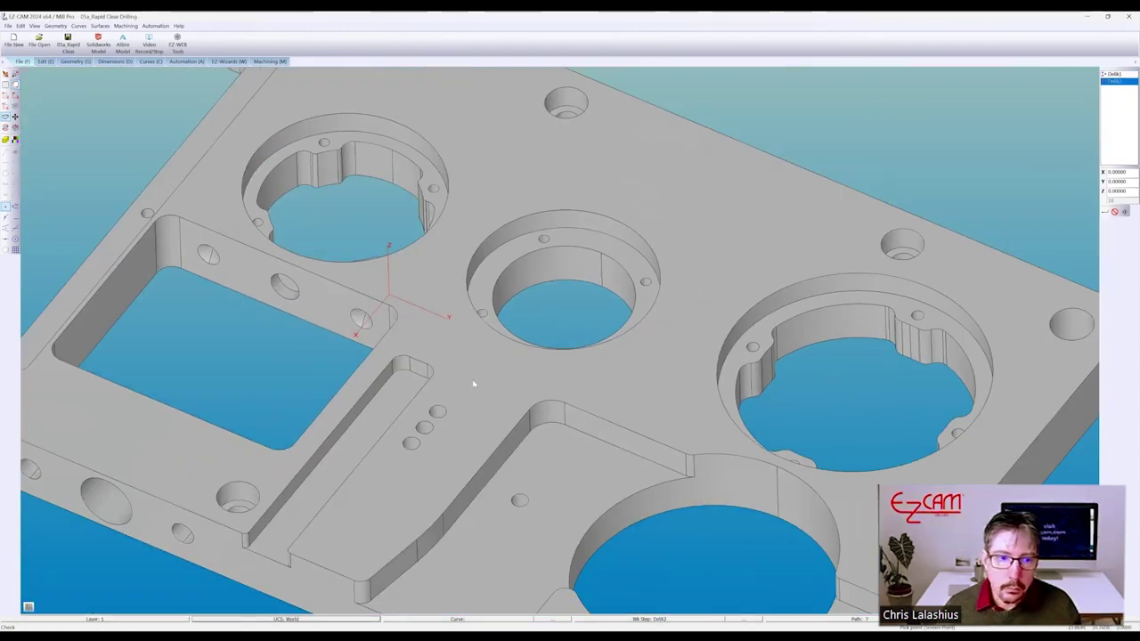
Create wizard pocket step Pocket1 with the default template and settings on the recessed ring floor around the plate's middle bore
left_click(186, 61)
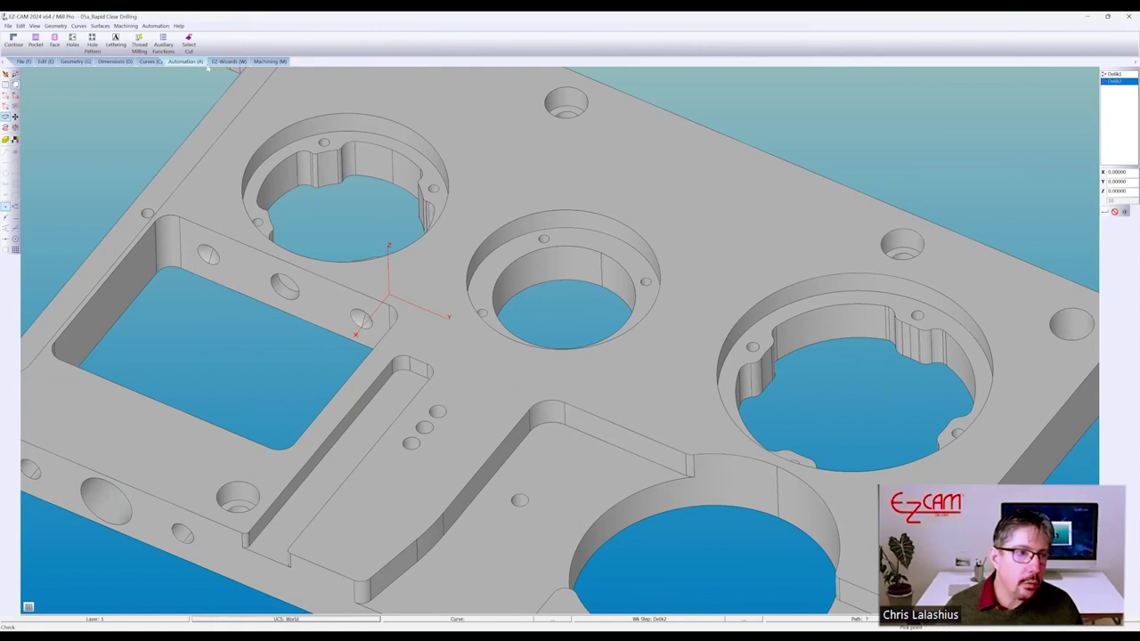
left_click(35, 41)
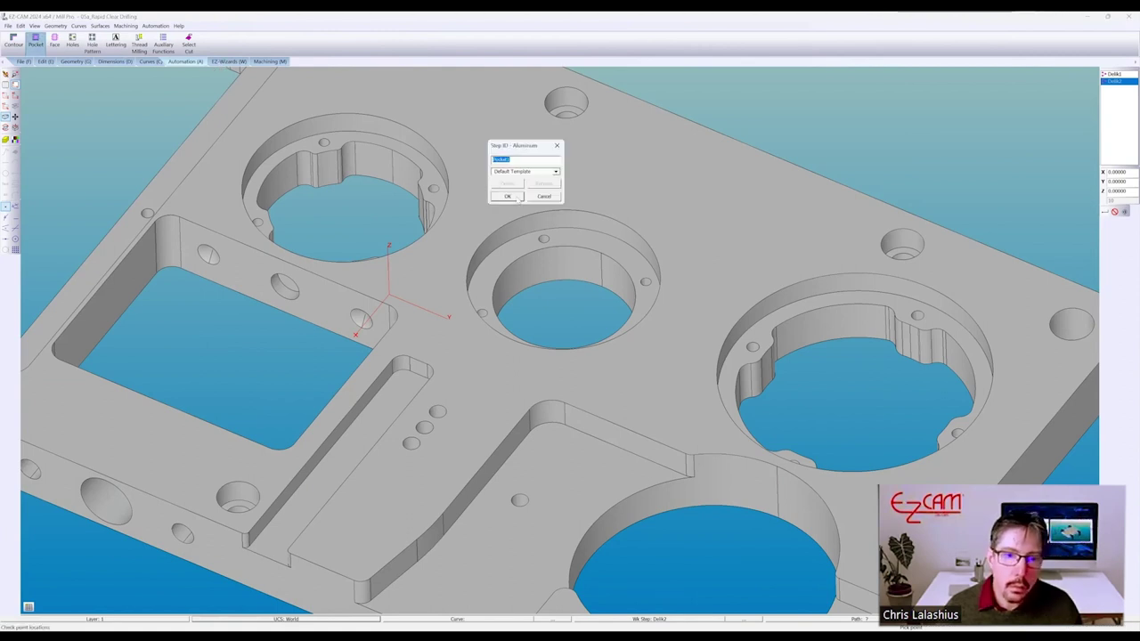
key("Return")
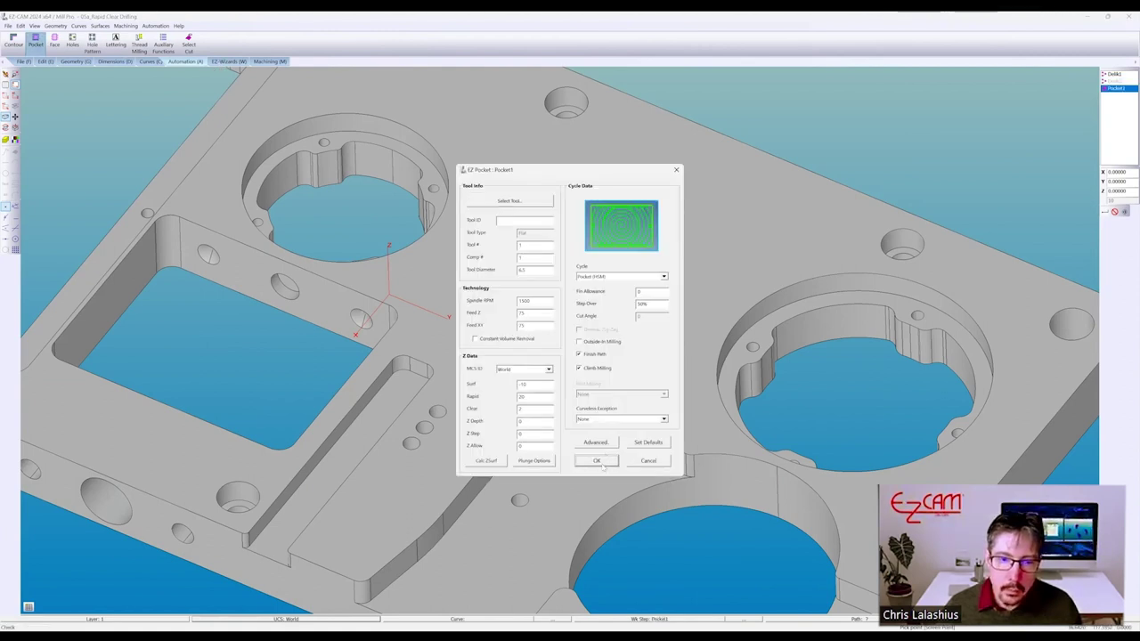
left_click(589, 462)
left_click(619, 297)
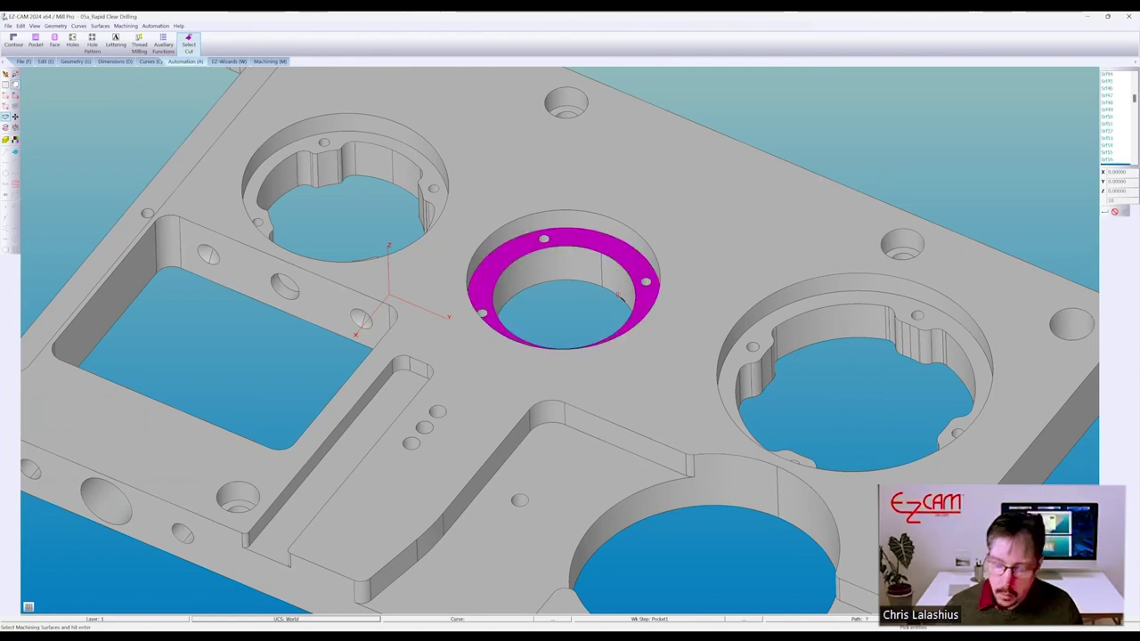
key("Return")
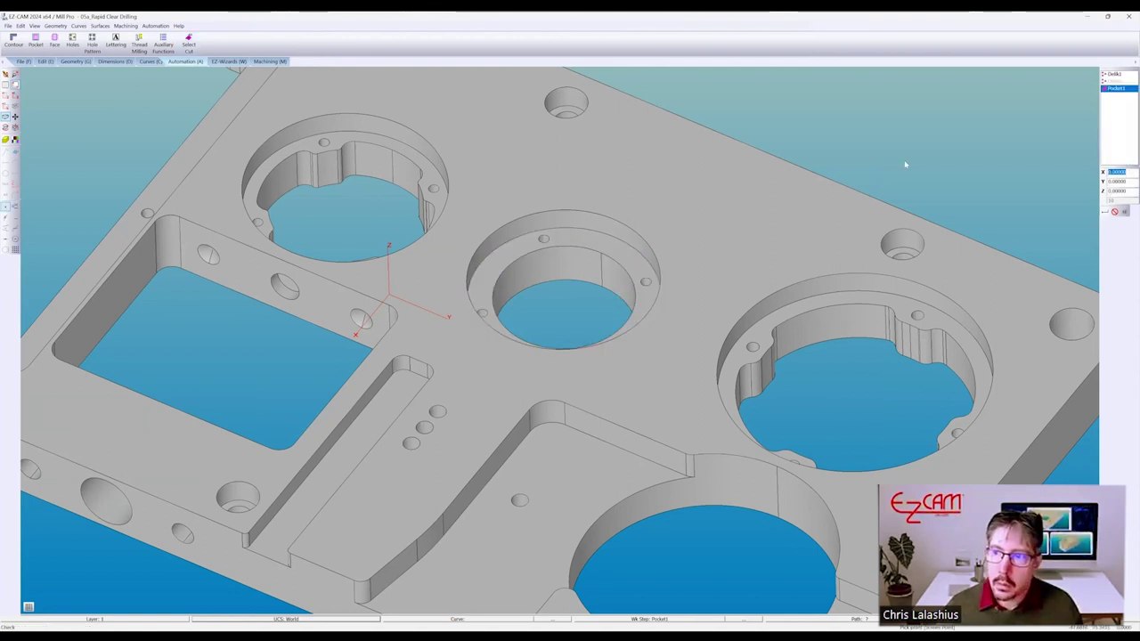
Set Pocket1's Z surface to 0 in its advanced work step data, leaving the Z depth at 0
key("Return")
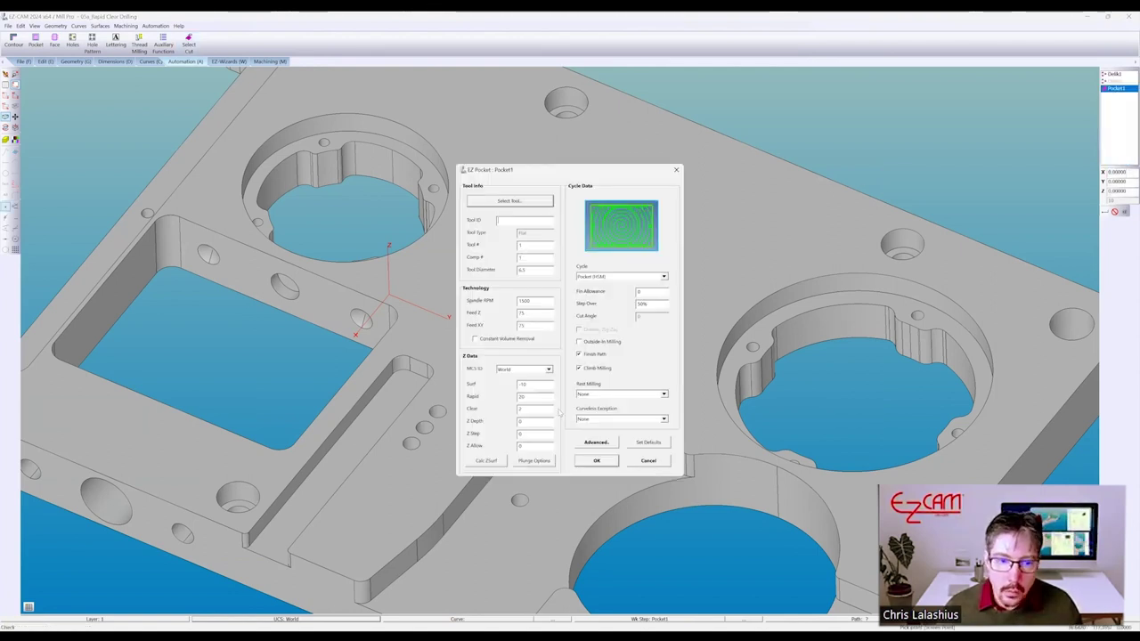
double_click(534, 422)
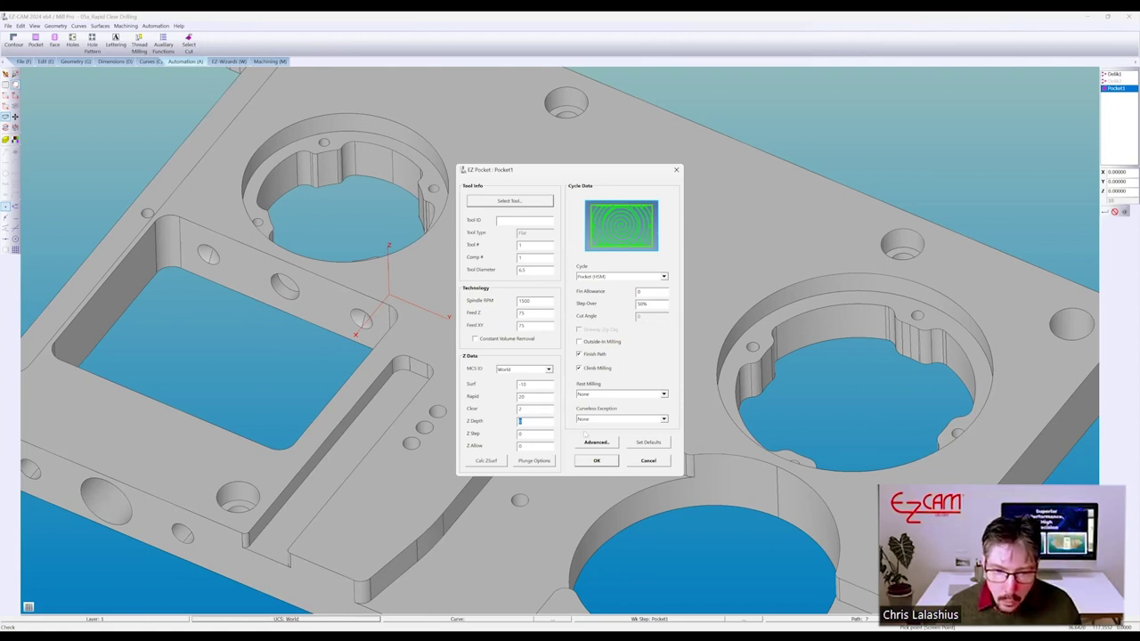
left_click(594, 443)
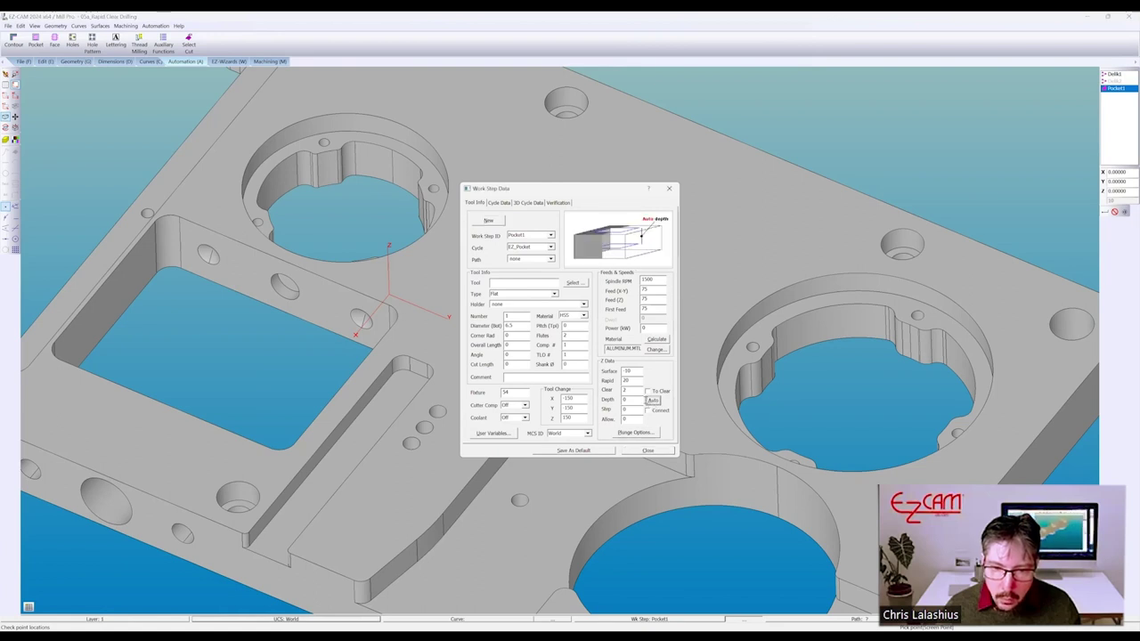
left_click(635, 398)
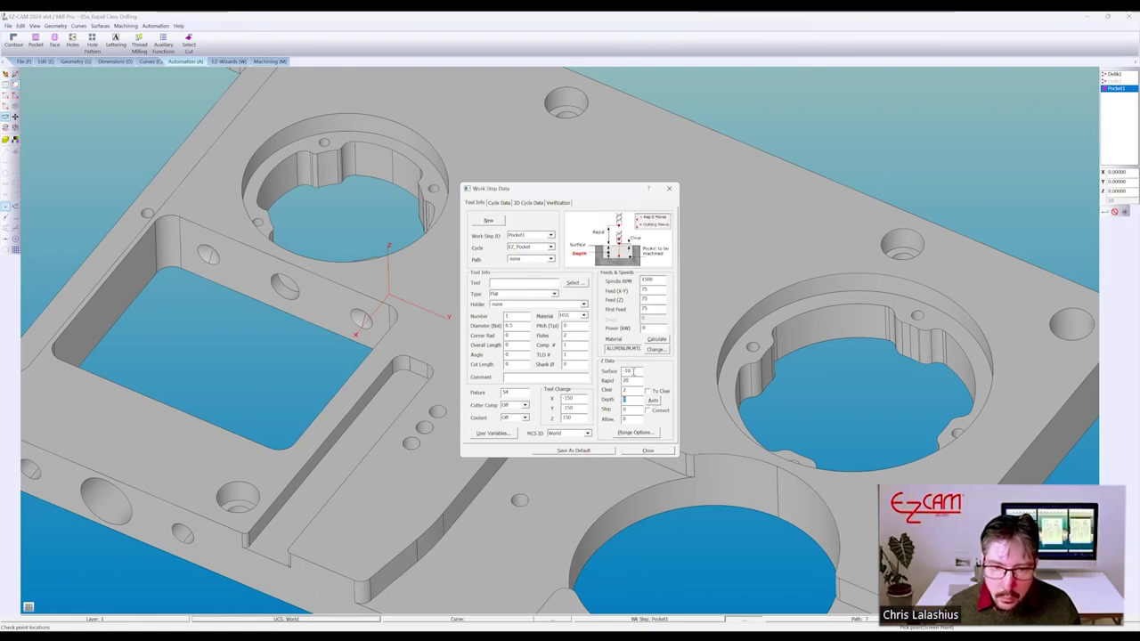
left_click_drag(636, 371, 613, 396)
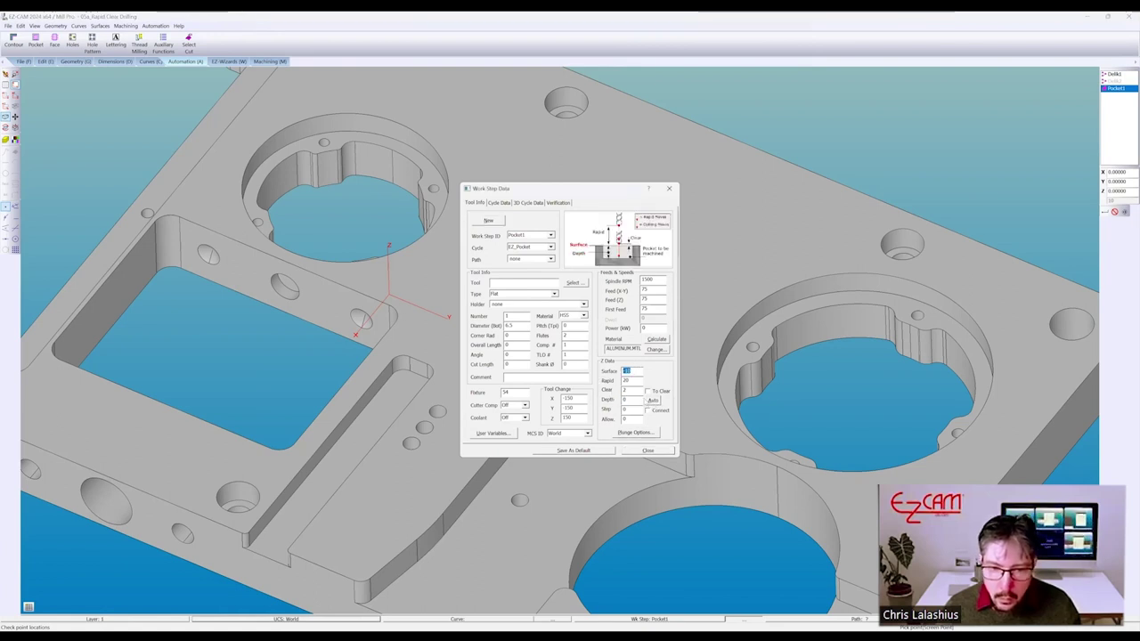
left_click(651, 400)
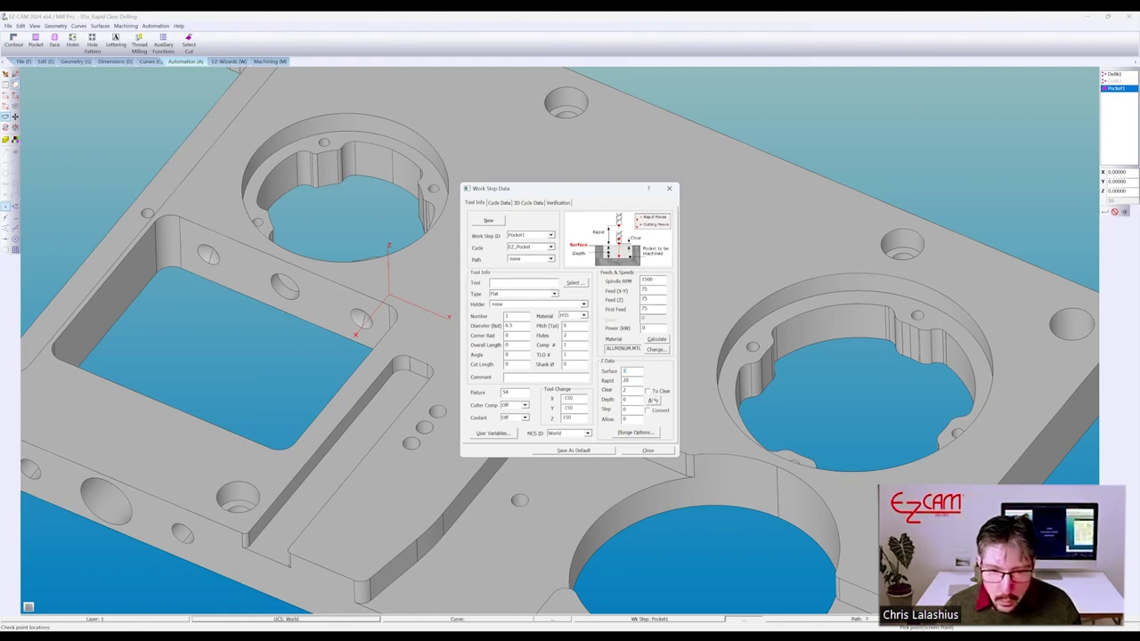
left_click(648, 450)
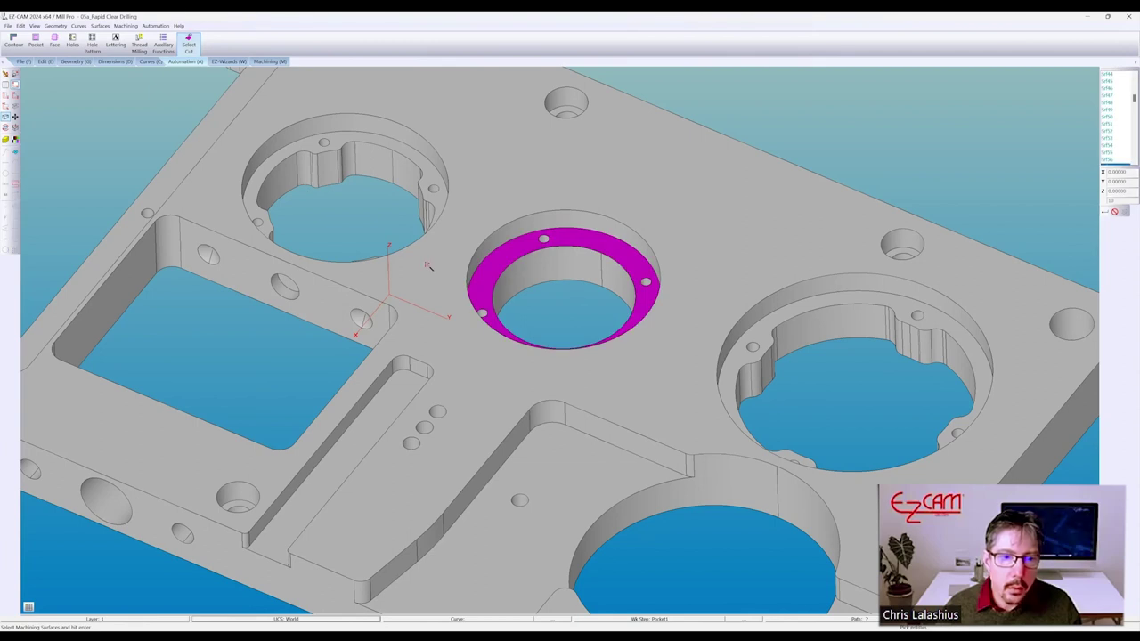
Replace the middle bore's ring floor with the narrow slot's floor as Pocket1's machining surface
left_click(410, 392)
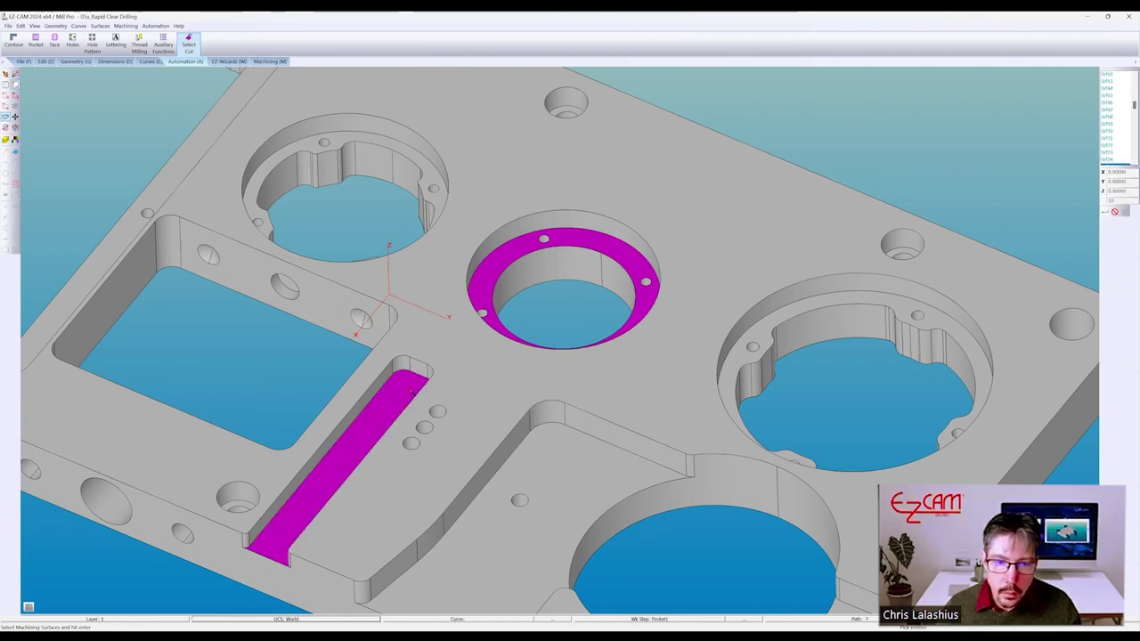
left_click(479, 294)
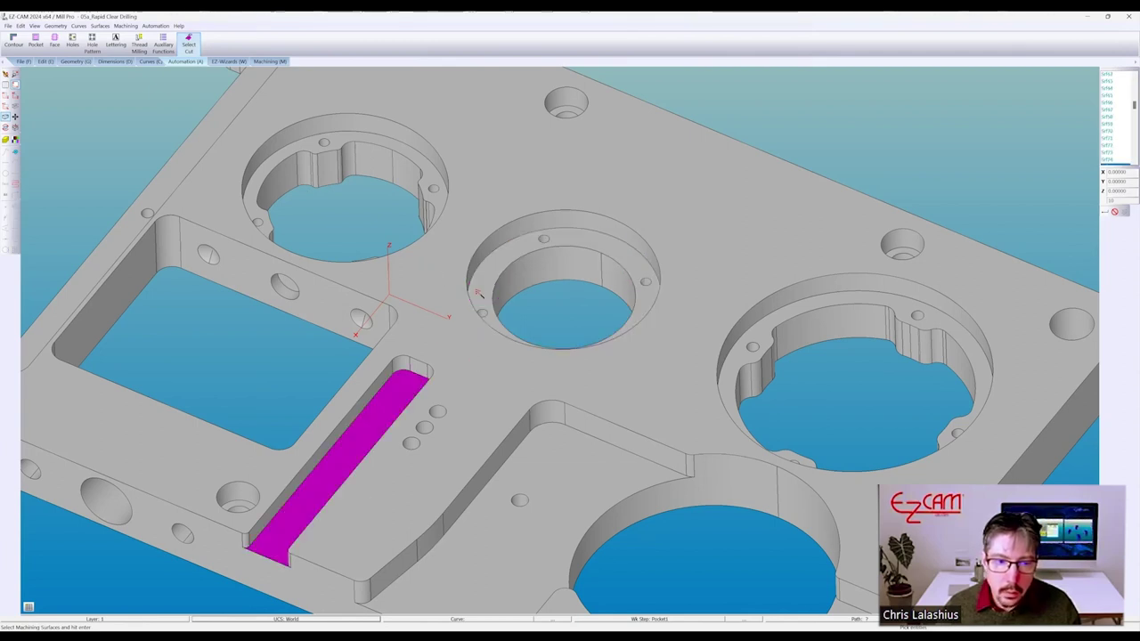
key("Return")
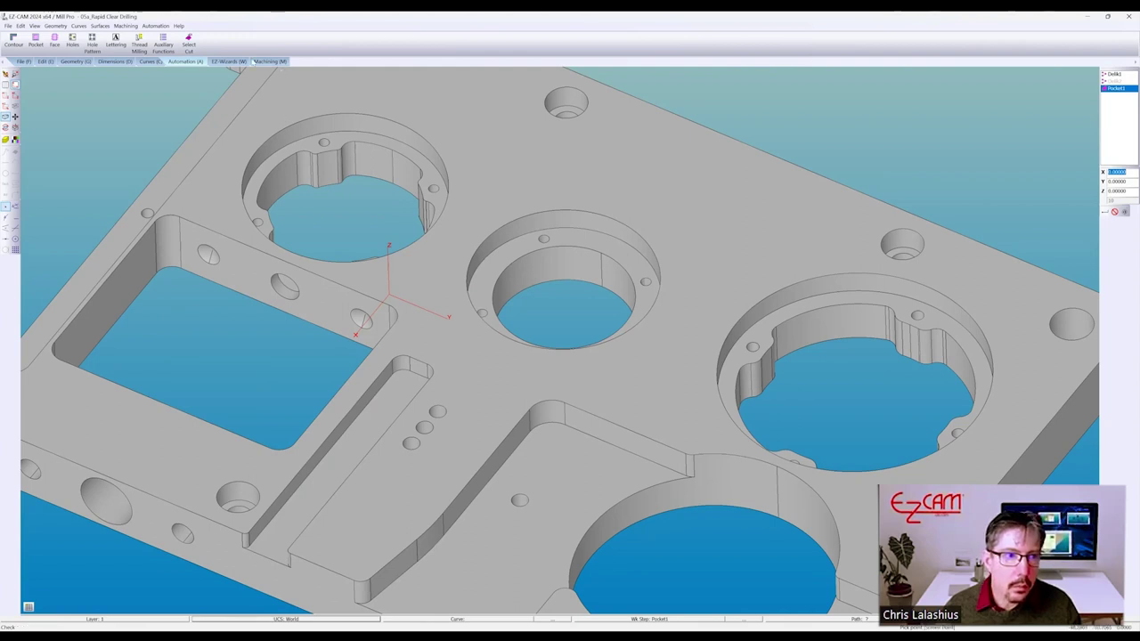
Reopen the Pocket1 settings and review the Z data in its advanced work step data
left_click(267, 61)
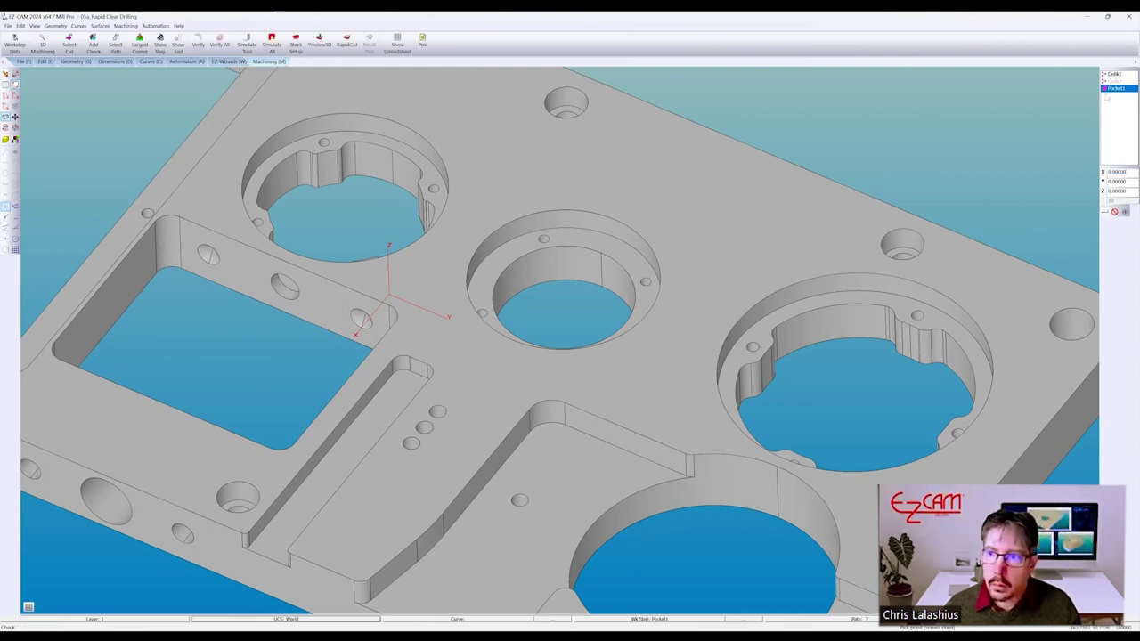
left_click_drag(1109, 74, 1109, 89)
double_click(589, 450)
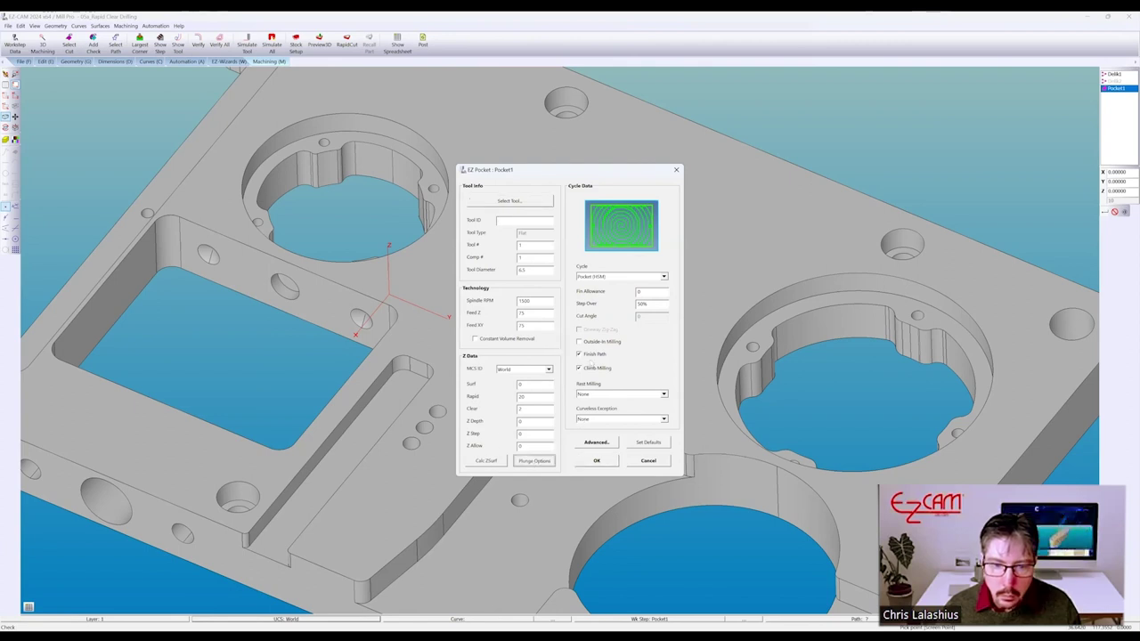
left_click(596, 442)
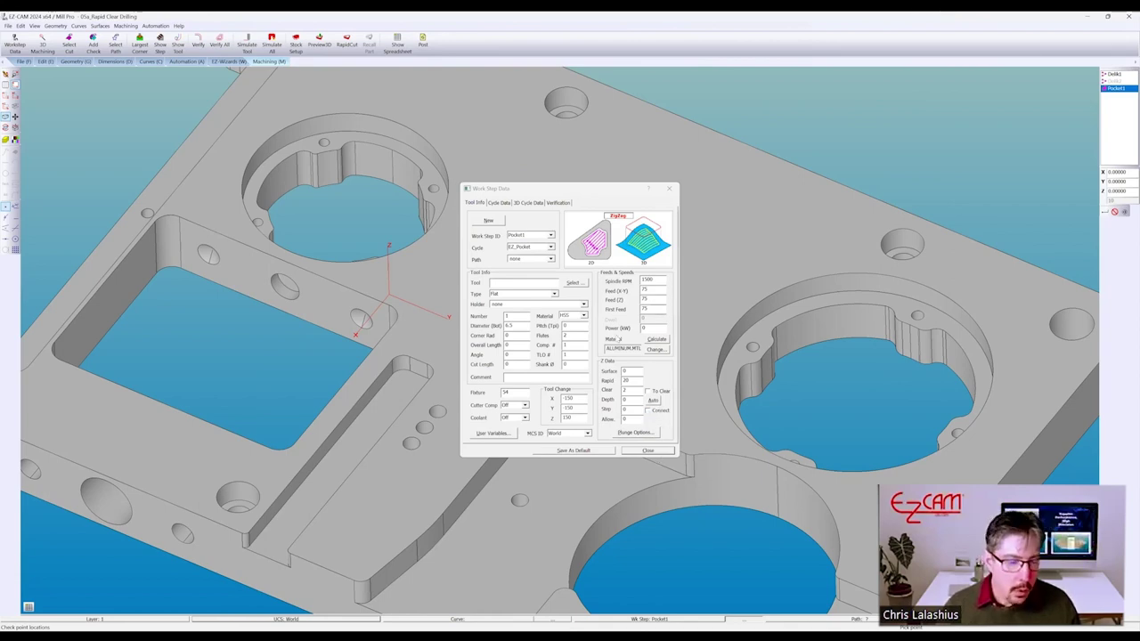
left_click(648, 449)
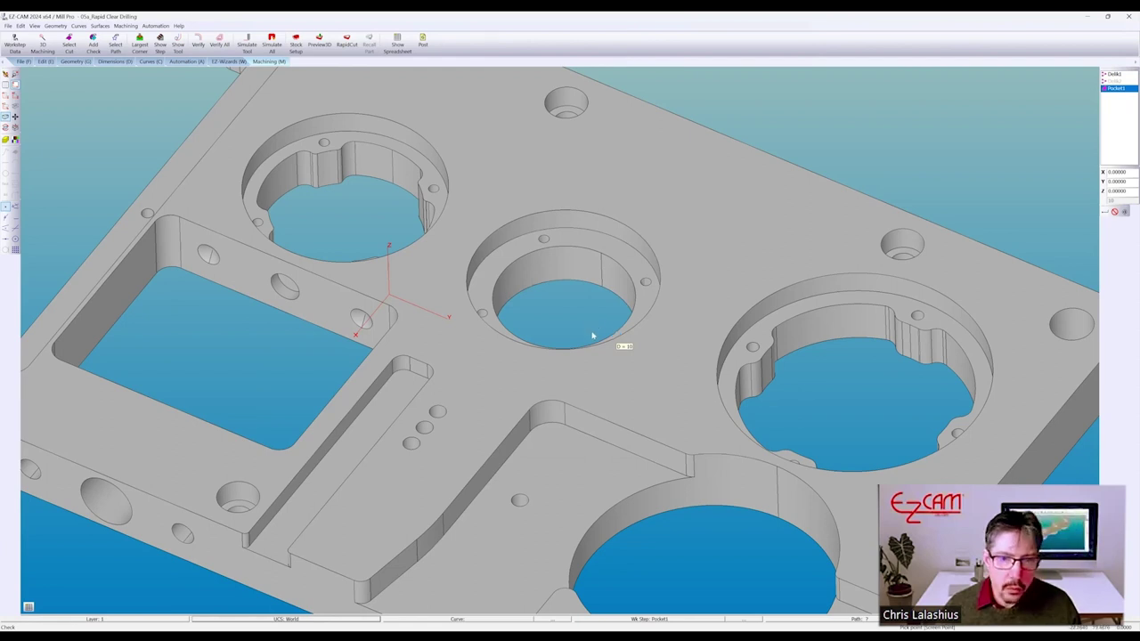